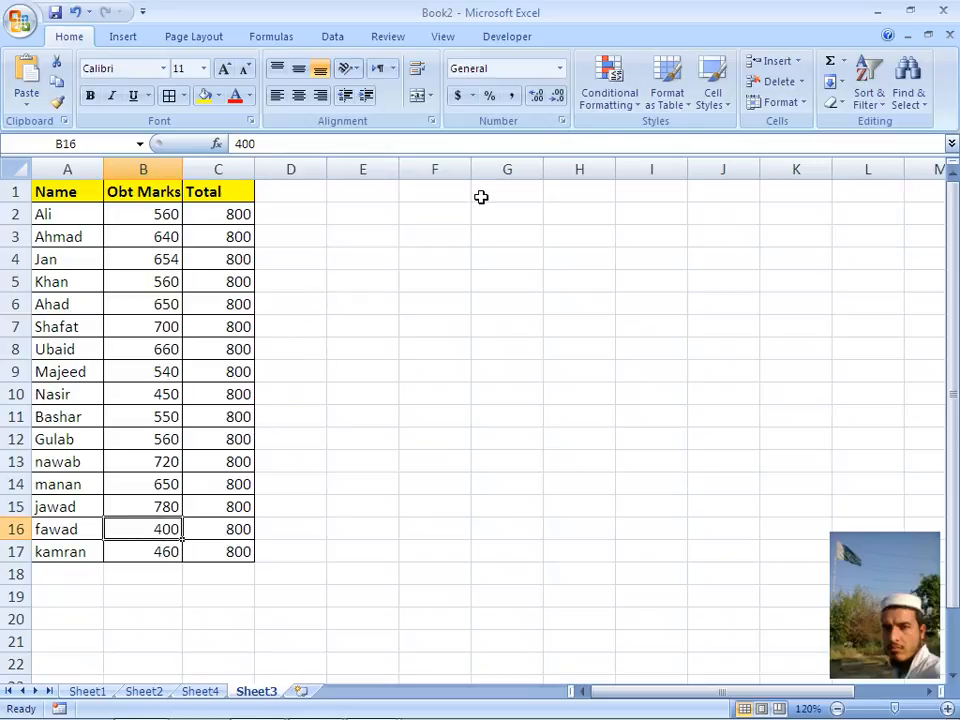
Step: Insert a blank cell at B16 with the Shift cells down option
left_click(797, 64)
left_click(798, 82)
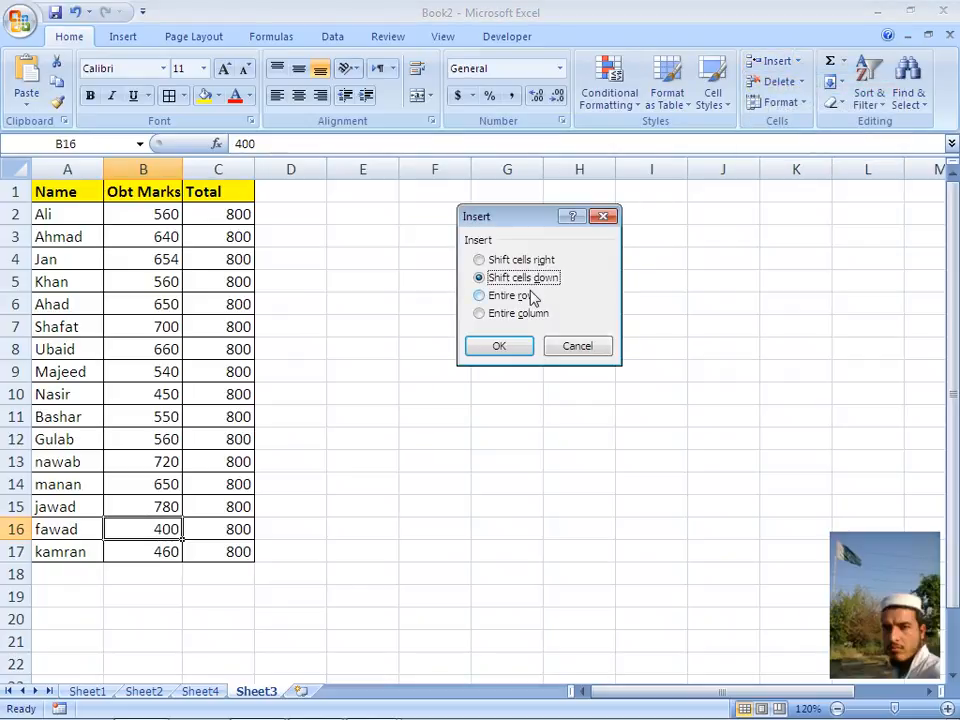
left_click(499, 346)
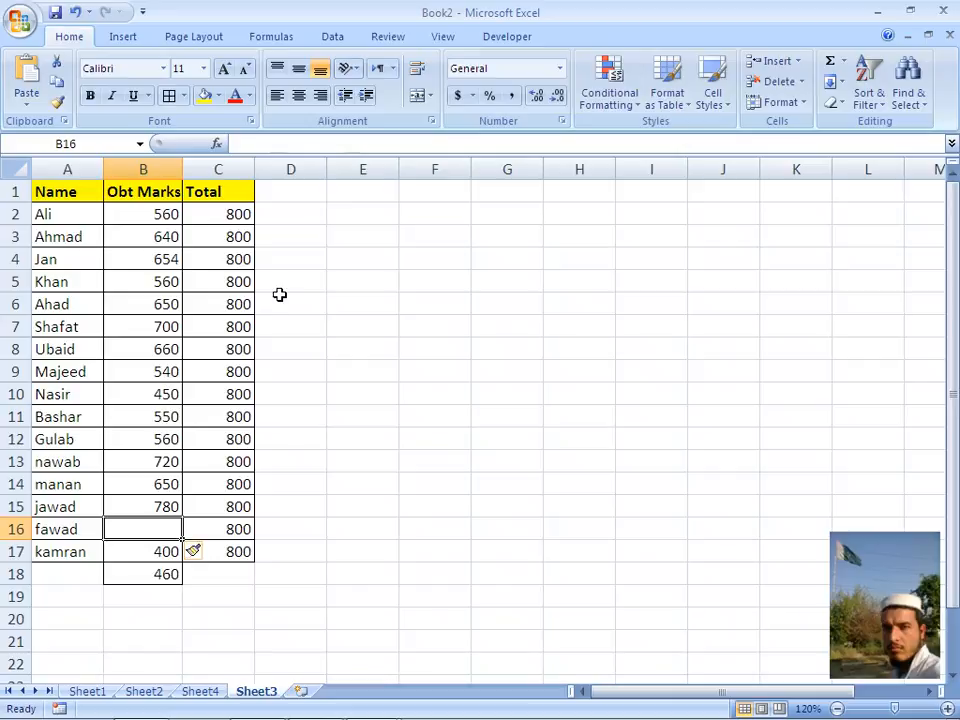
Step: Insert a blank sheet row at row 7 and another at row 10 of the marks table
left_click(168, 326)
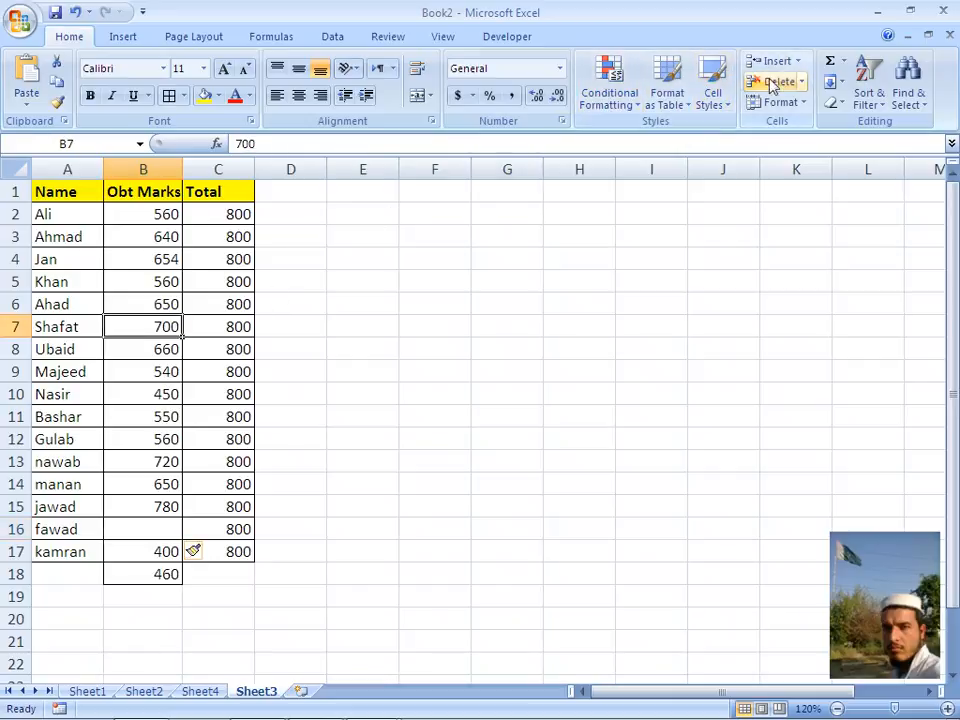
left_click(796, 63)
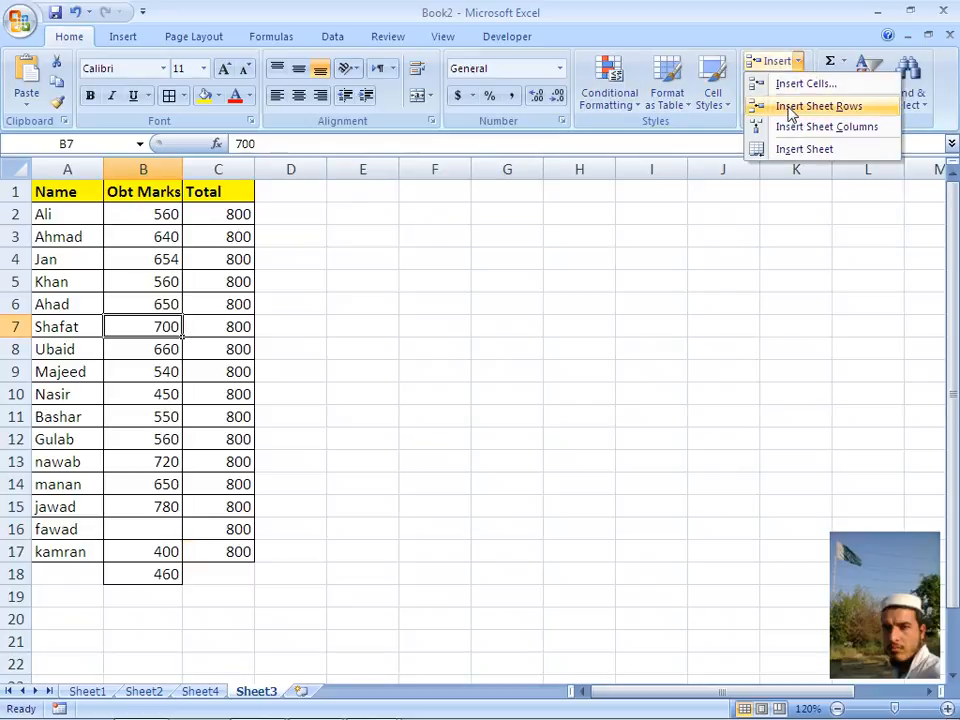
left_click(791, 114)
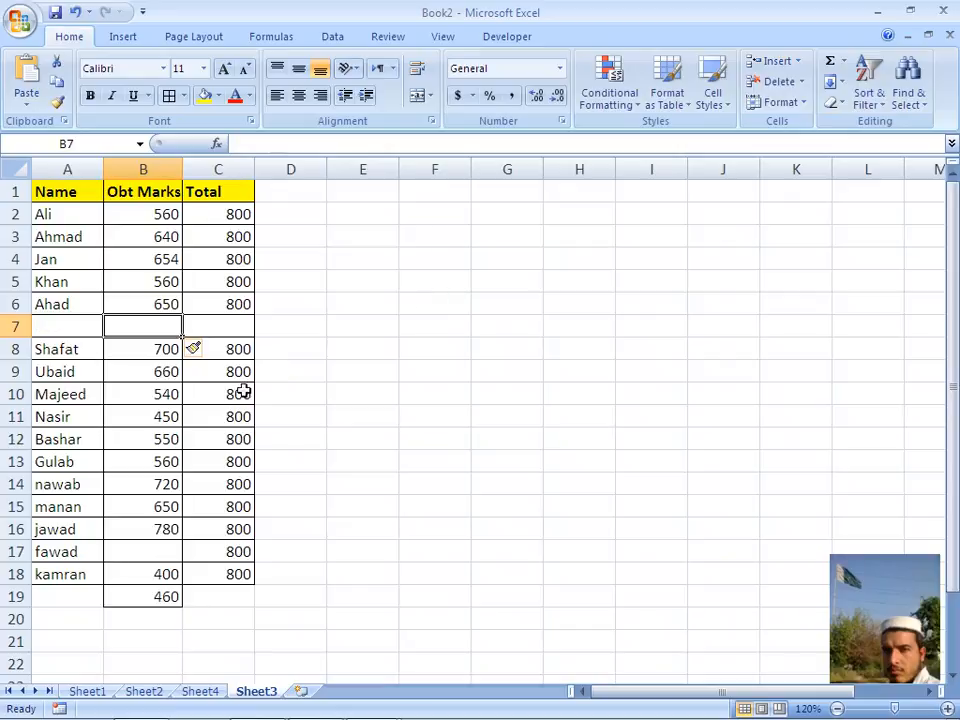
right_click(10, 394)
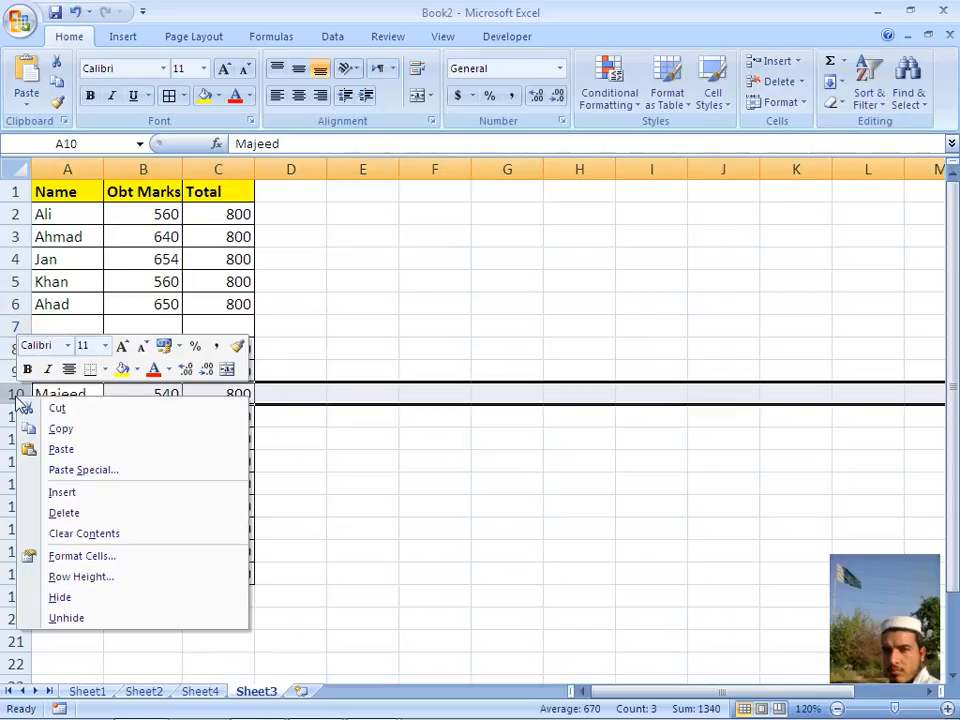
left_click(79, 493)
left_click(124, 414)
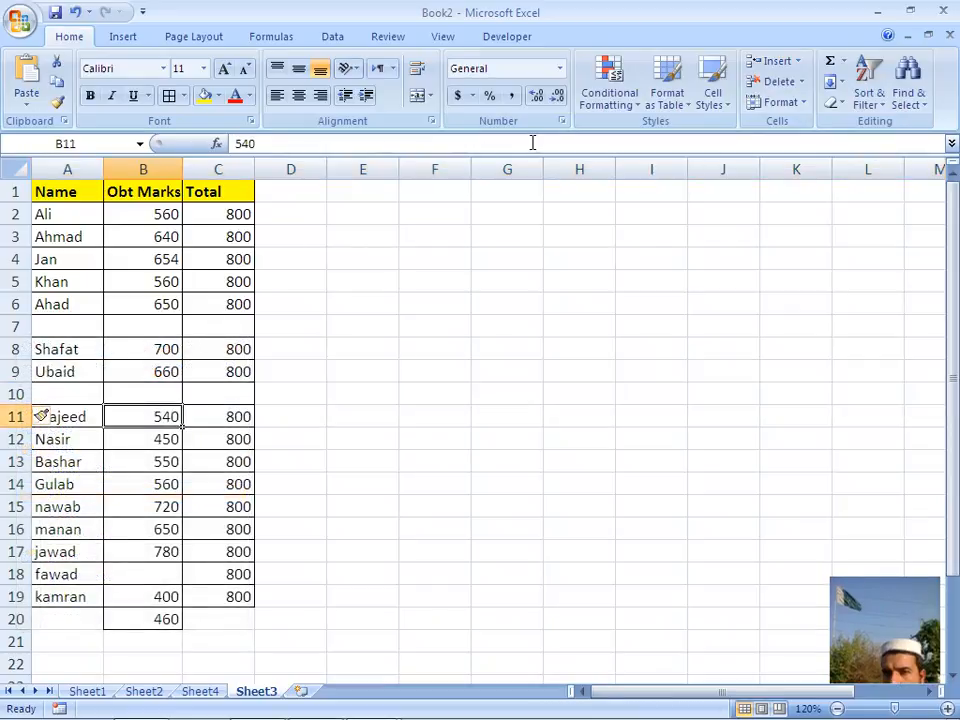
Step: Insert a blank column before the Total column
left_click(798, 63)
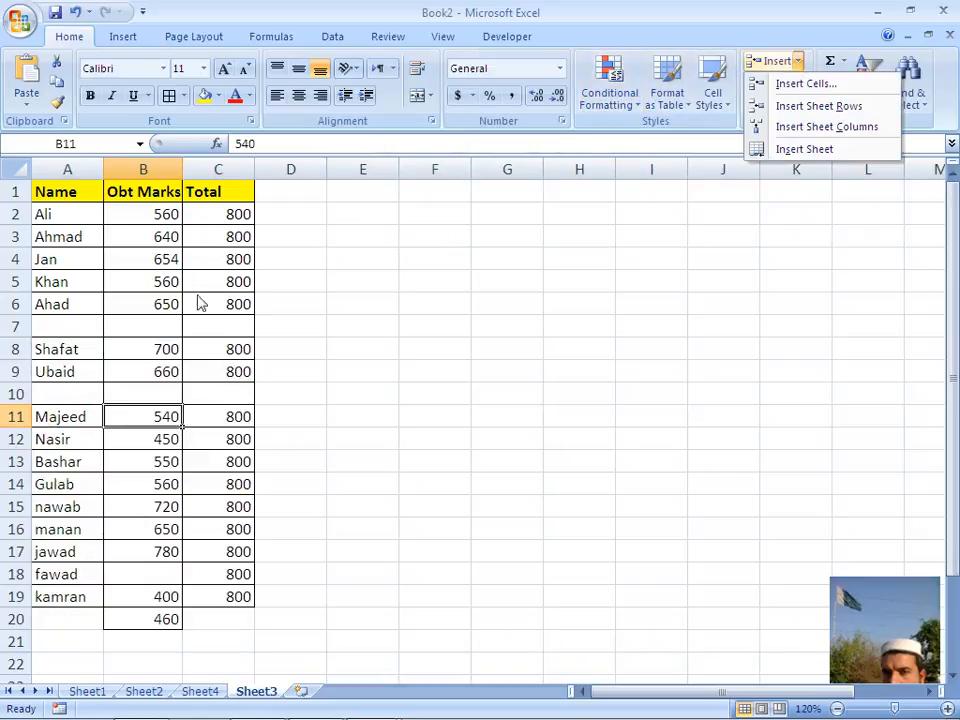
key("Escape")
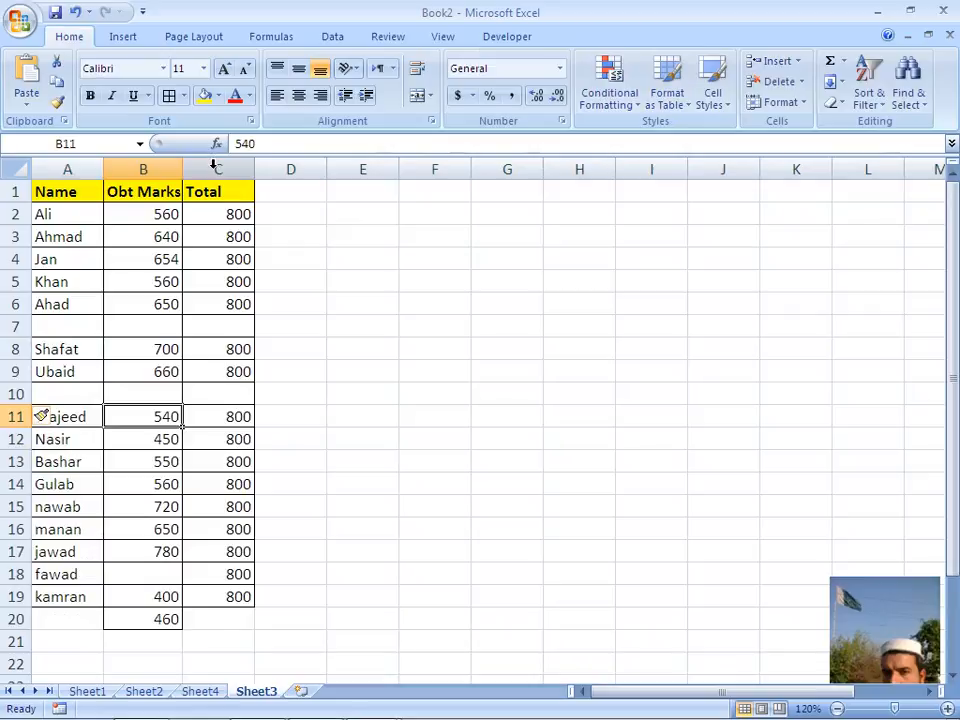
right_click(216, 168)
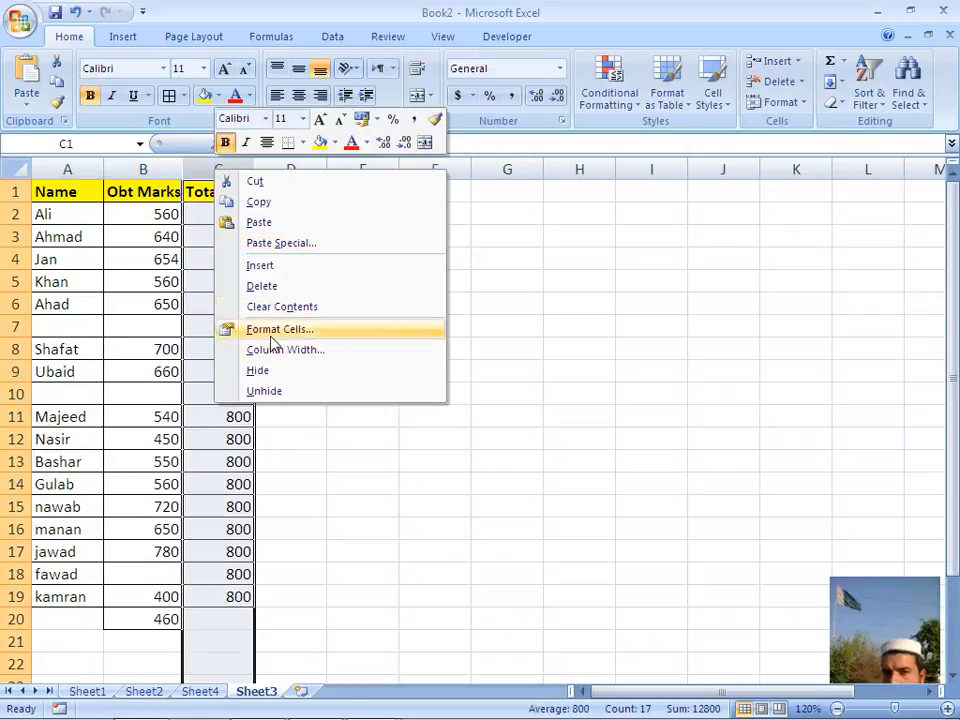
left_click(287, 264)
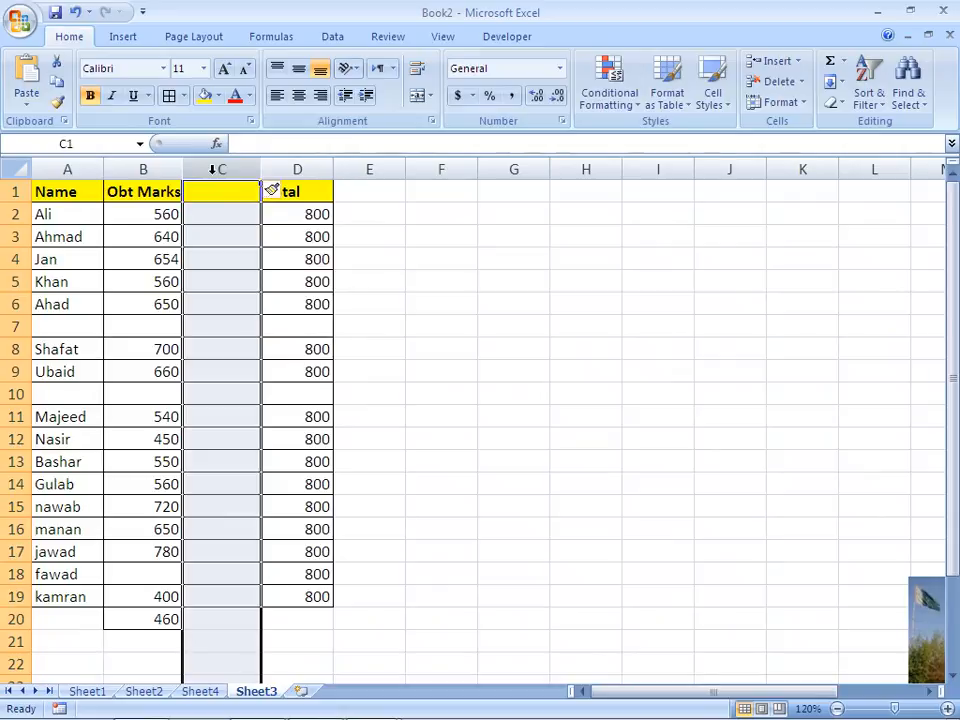
Step: Delete the blank column C and the two blank rows within the marks table
right_click(213, 170)
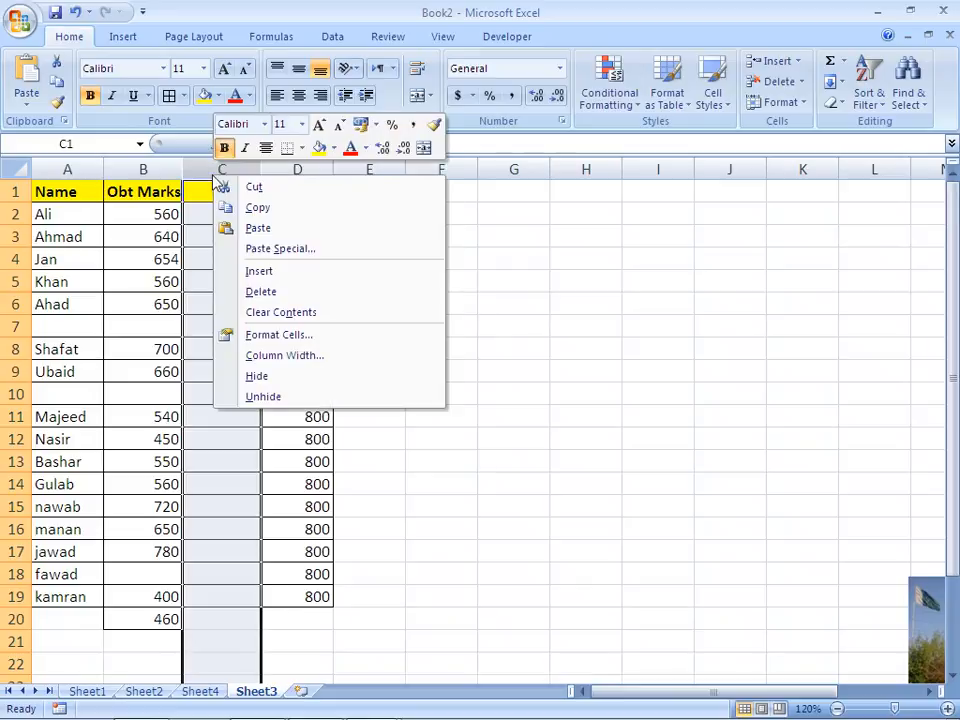
left_click(262, 287)
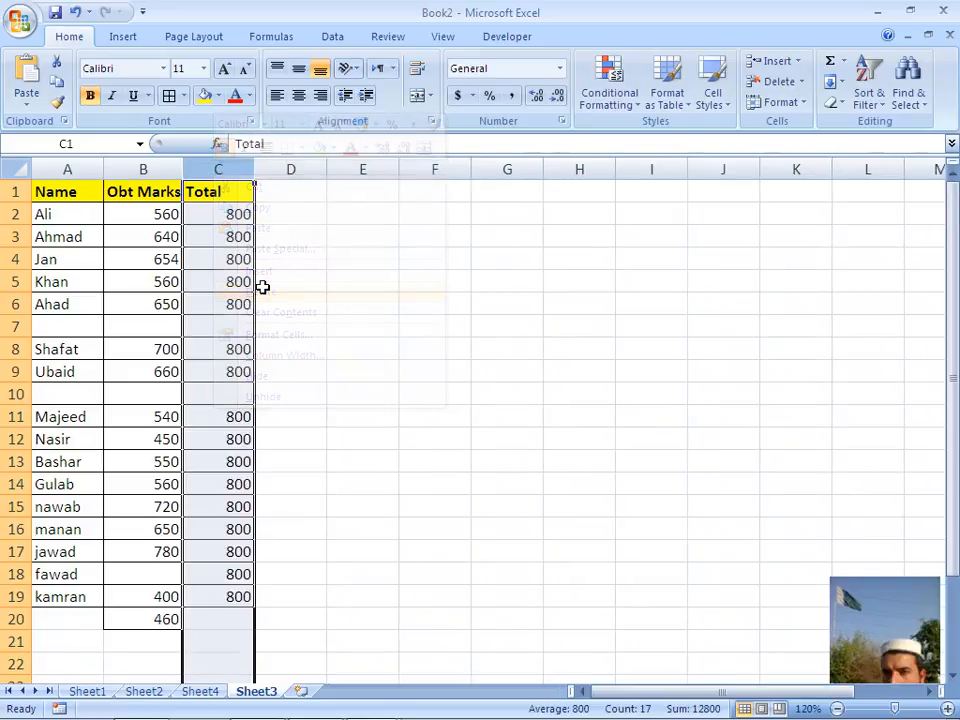
right_click(14, 327)
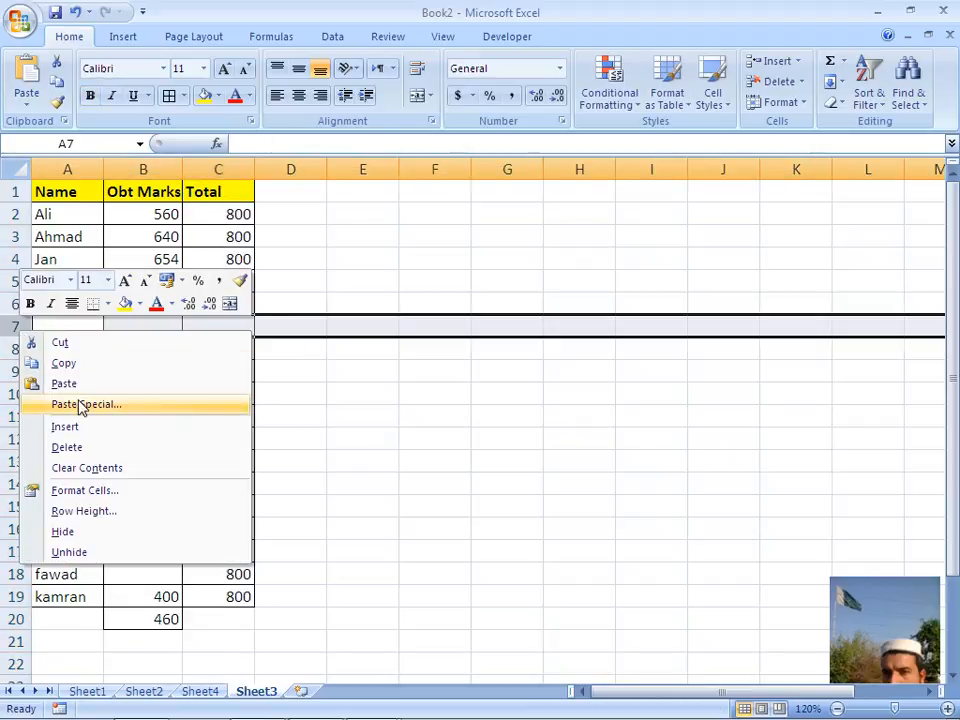
left_click(96, 449)
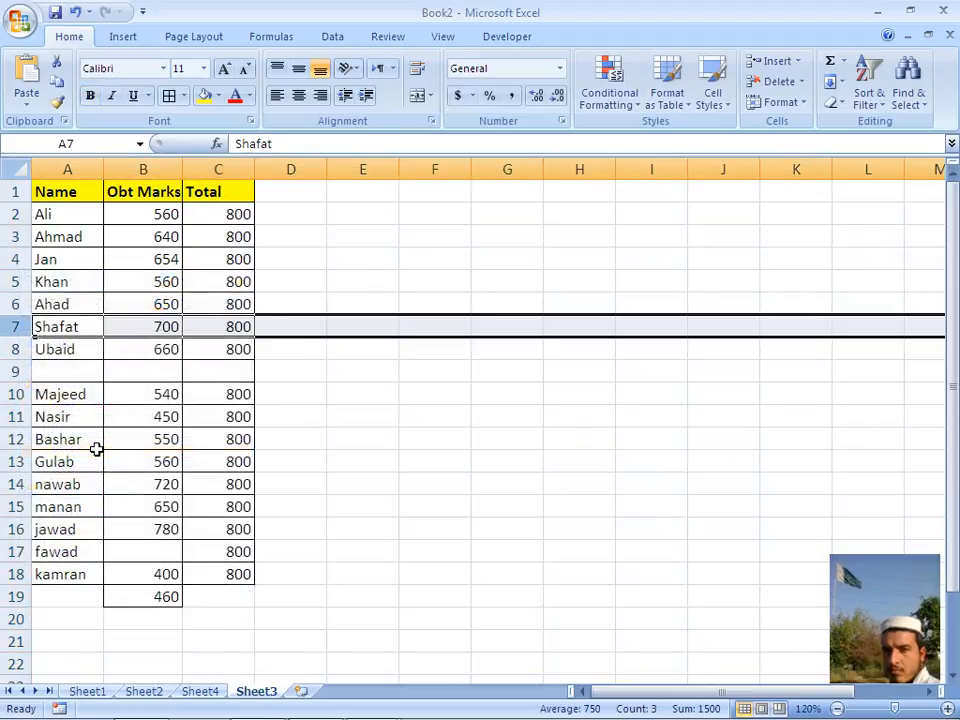
right_click(17, 372)
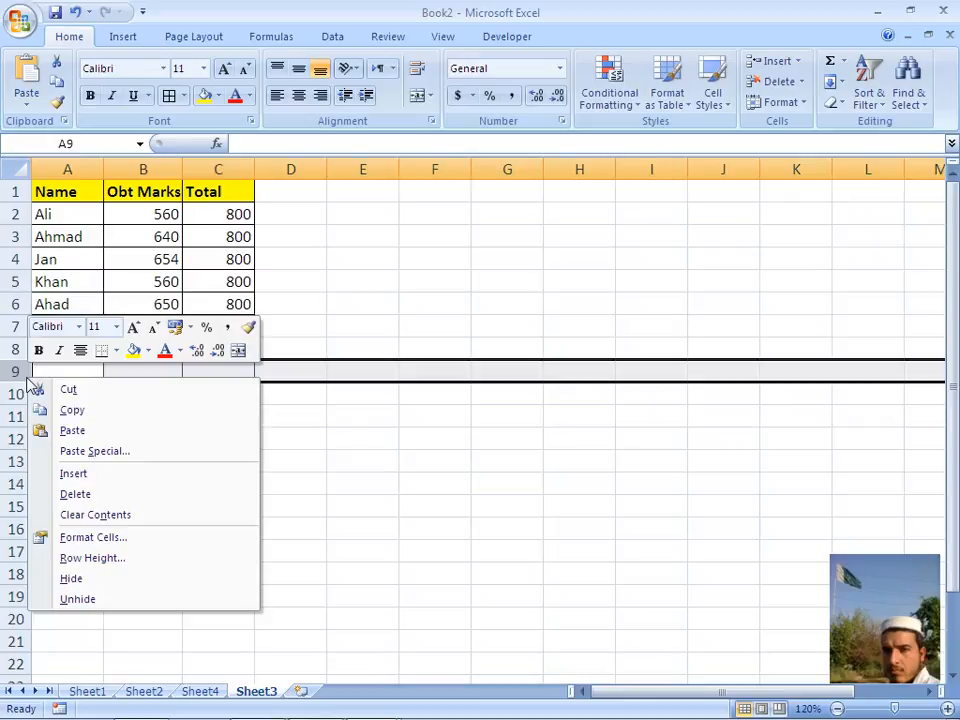
left_click(96, 494)
Step: Delete the empty cell B16 with the Shift cells up option
left_click(143, 533)
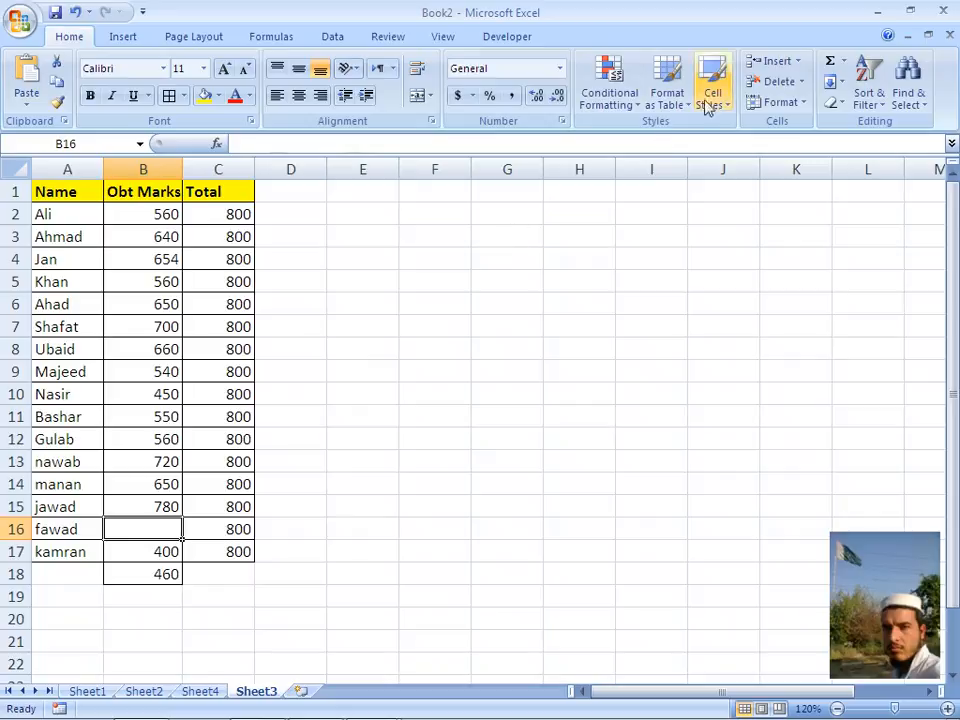
left_click(799, 84)
left_click(803, 106)
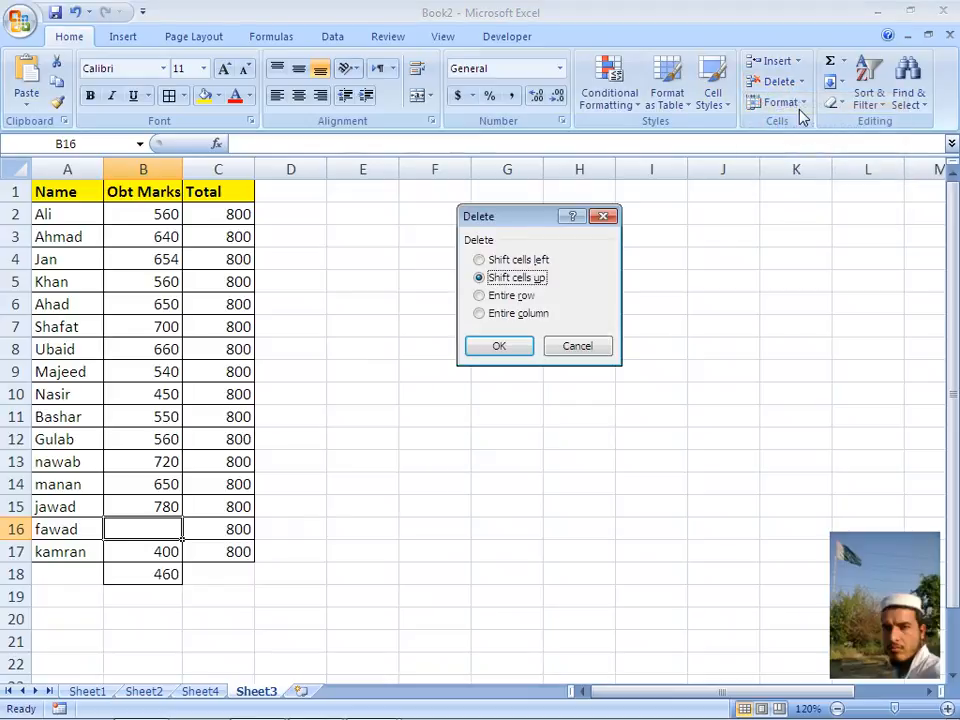
left_click(512, 346)
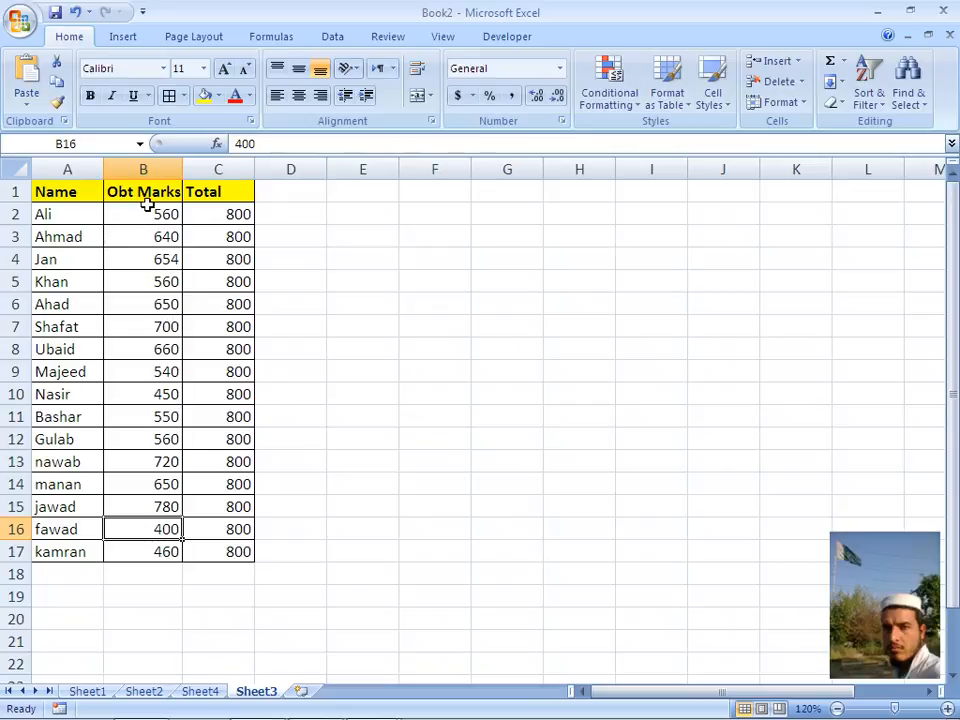
Step: With the Total column selected, try a row height of 20 for the sheet's rows and undo the change
left_click(219, 169)
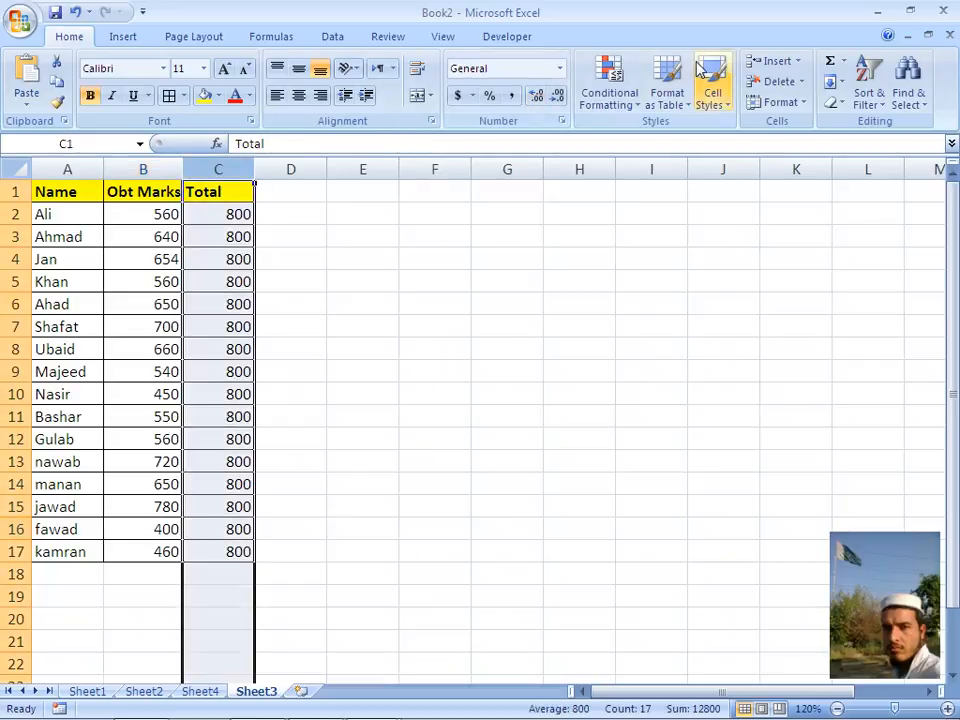
left_click(806, 106)
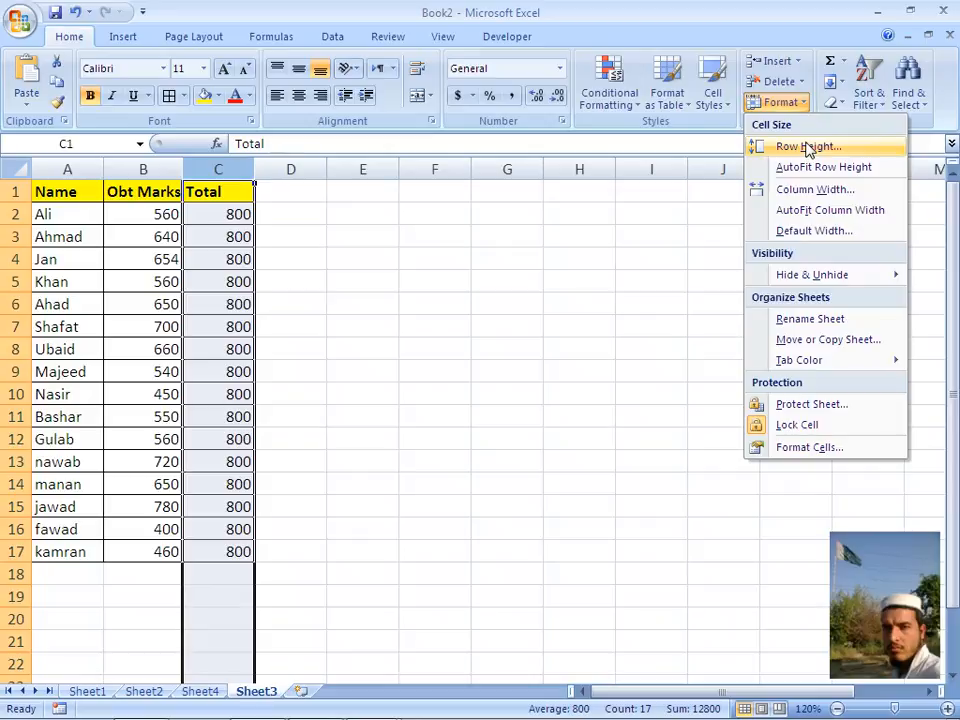
left_click(808, 148)
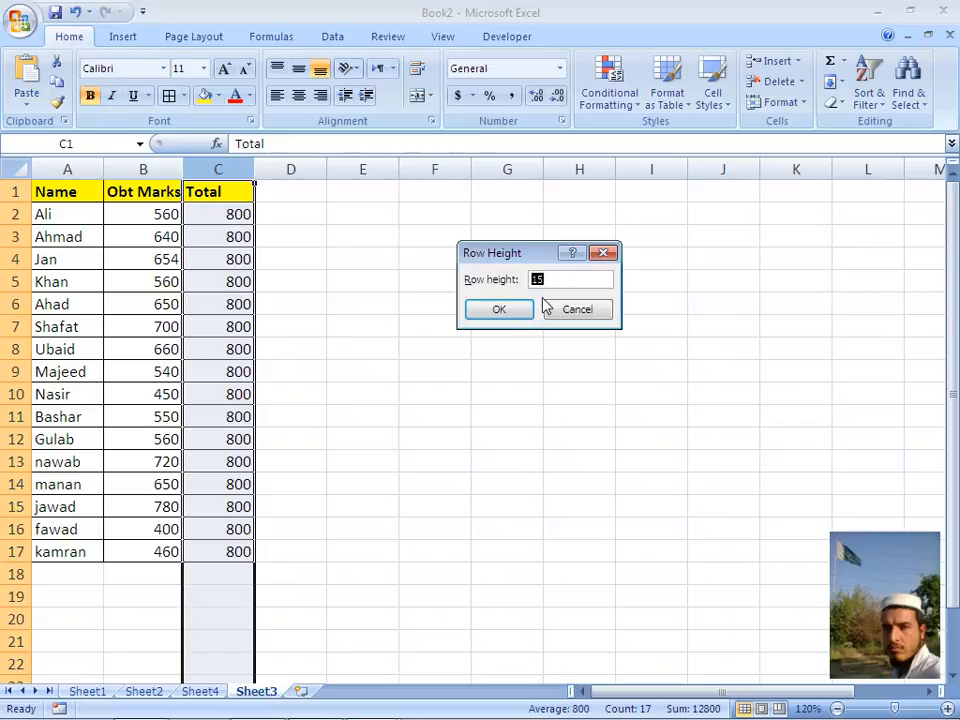
type("20")
left_click(508, 309)
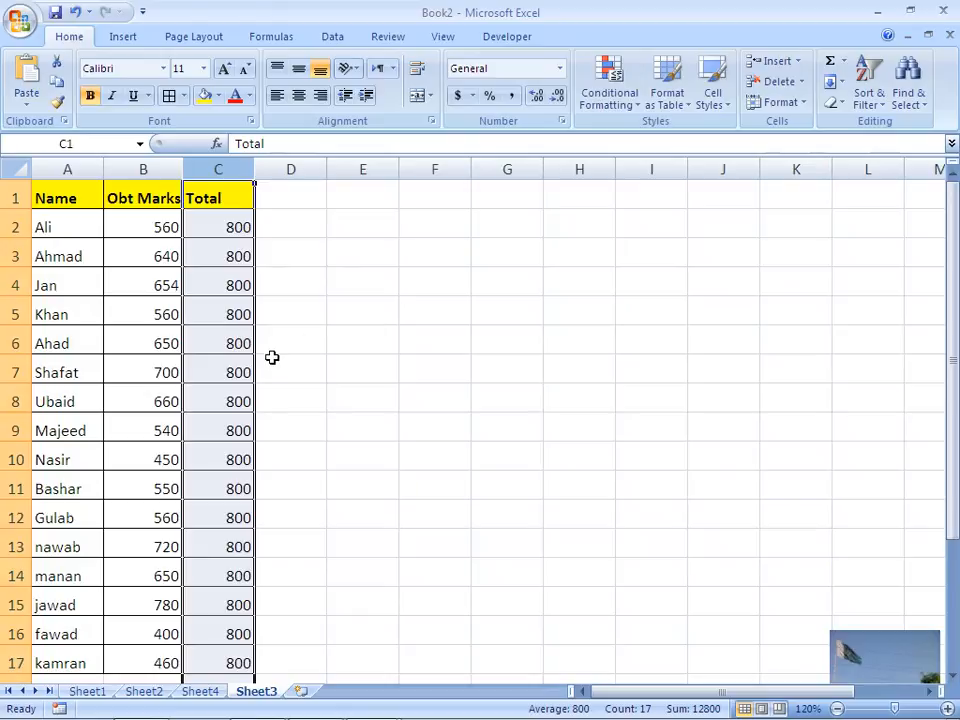
key("ctrl+z")
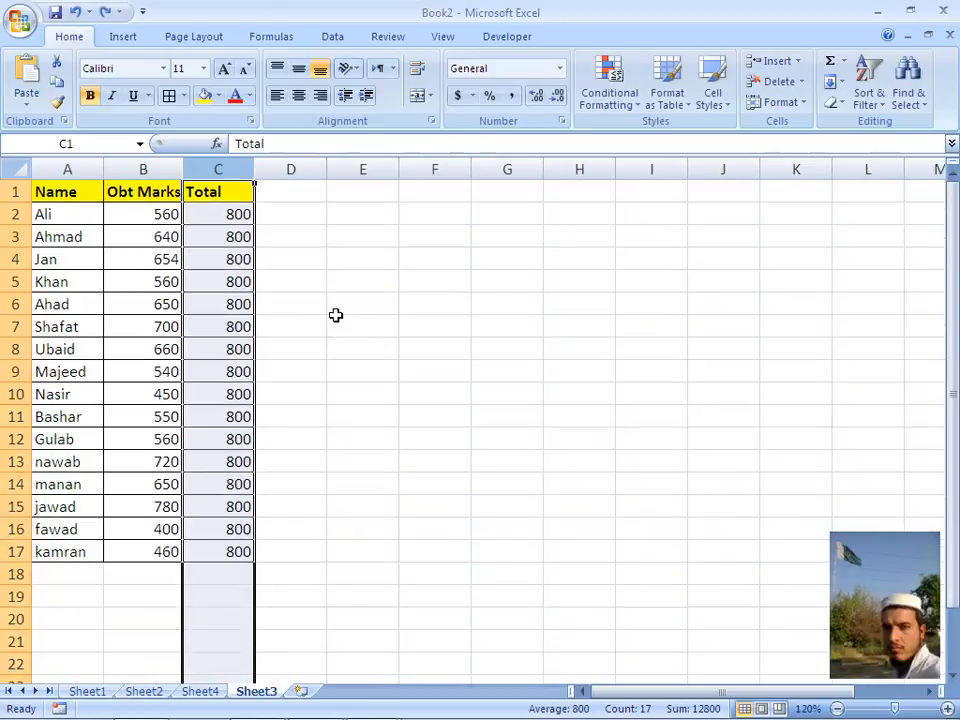
Step: Increase the height of row 3 to roughly one and a half times that of the other rows
left_click(162, 284)
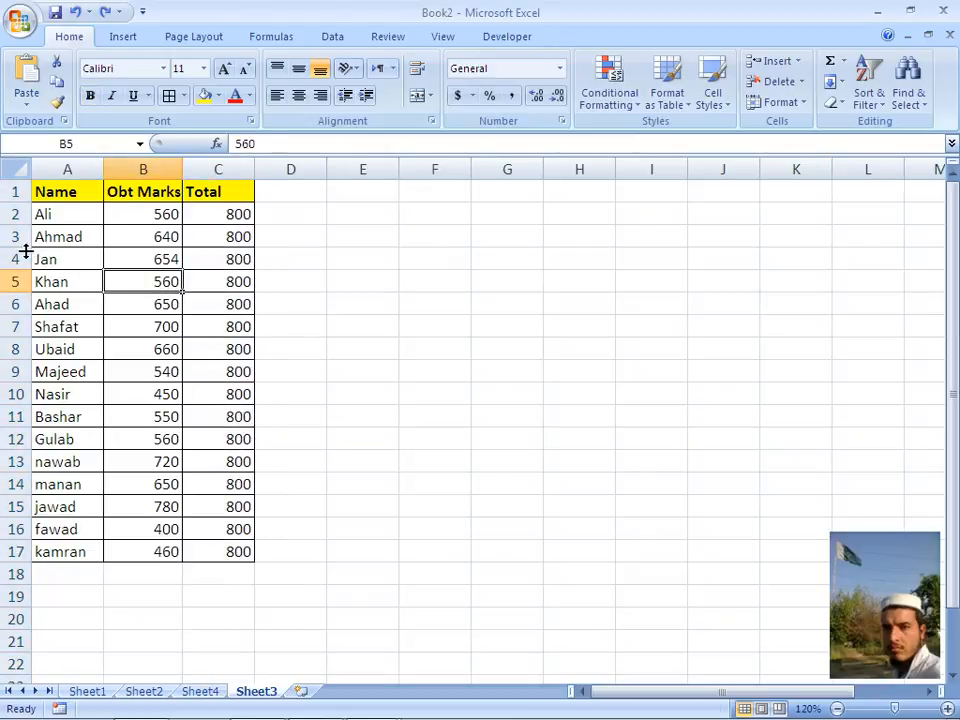
mouse_move(26, 249)
left_mouse_down()
mouse_move(26, 300)
mouse_move(17, 238)
mouse_move(20, 259)
left_mouse_up()
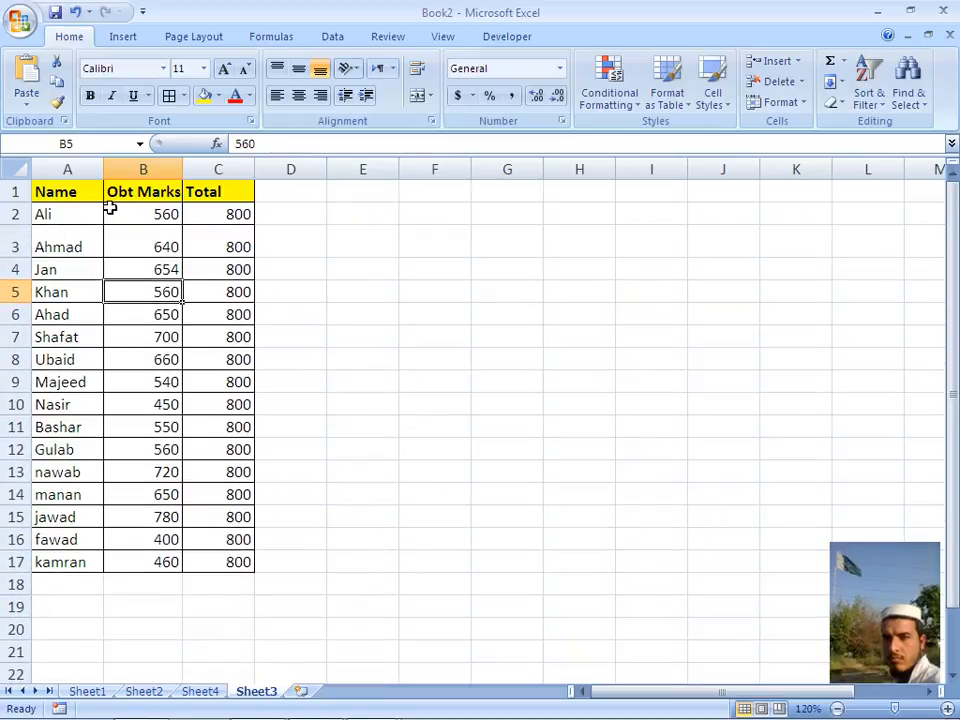
Step: Hide the Obt Marks column
left_click(171, 166)
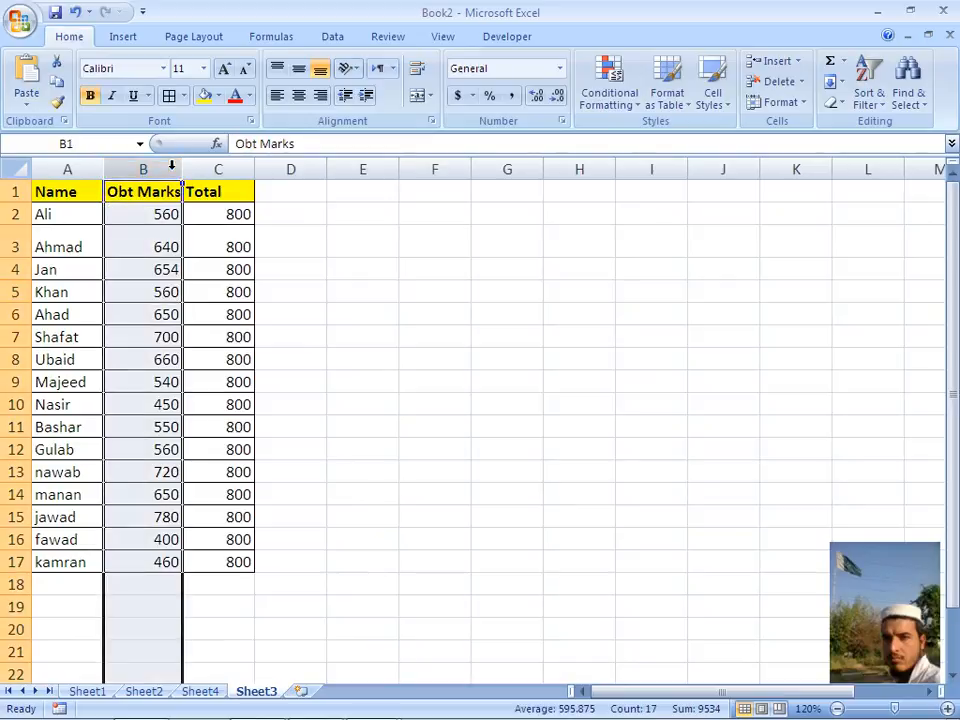
right_click(172, 168)
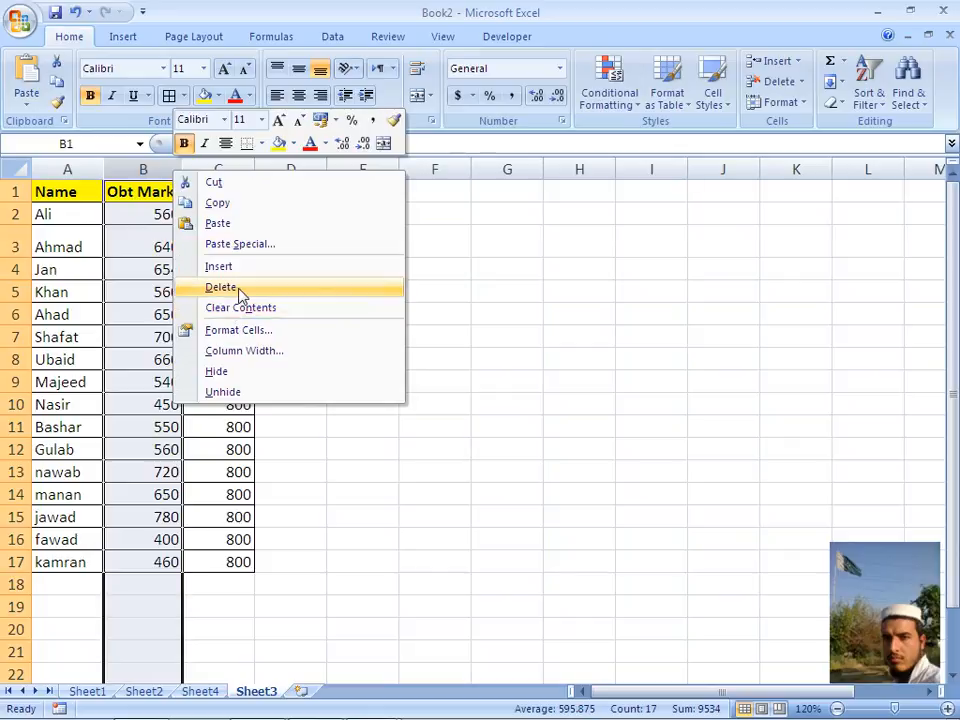
left_click(244, 377)
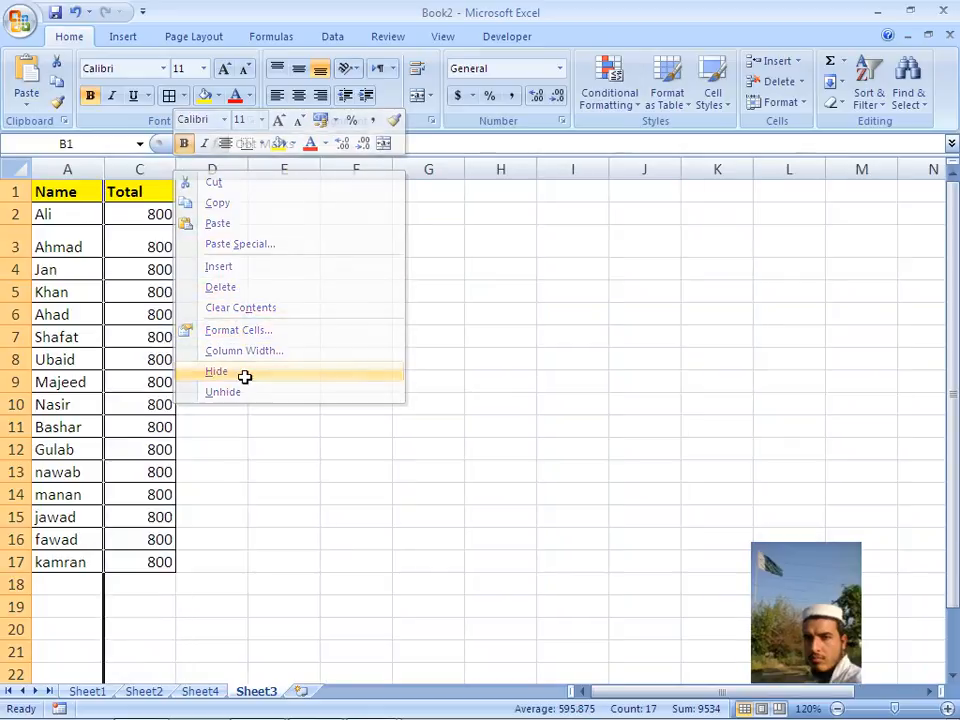
left_click(167, 358)
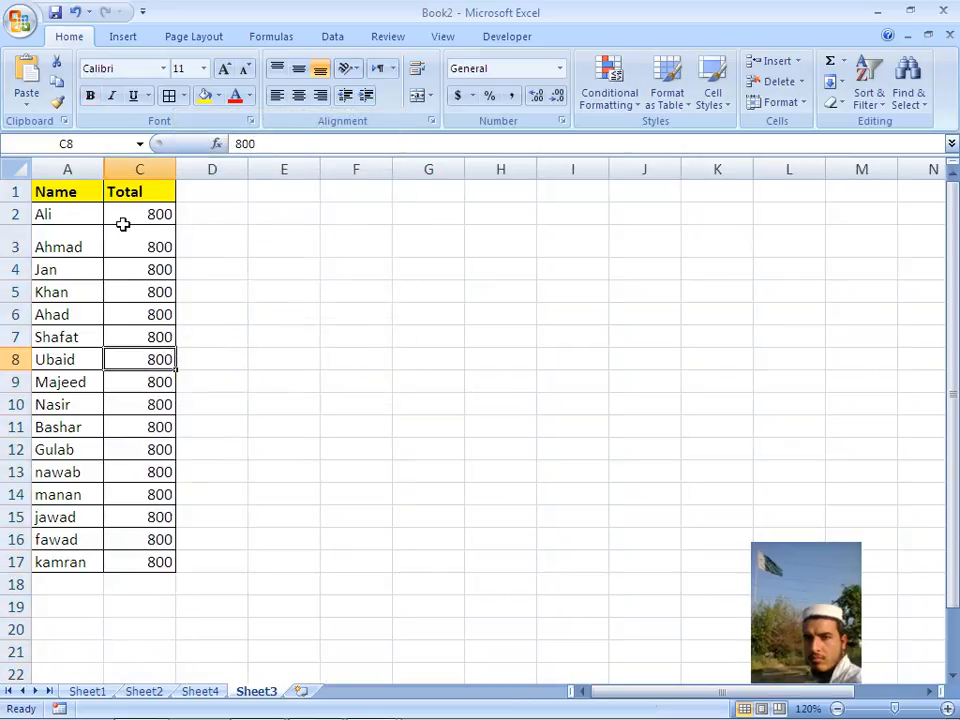
Step: Select the entire sheet and unhide its hidden column
left_click(19, 172)
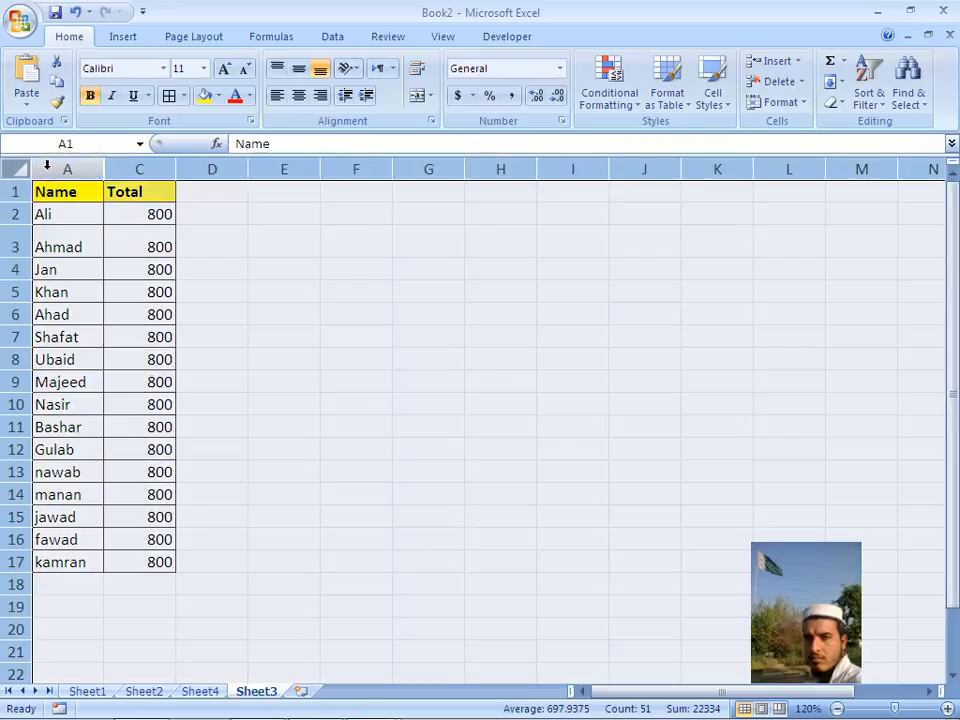
right_click(104, 176)
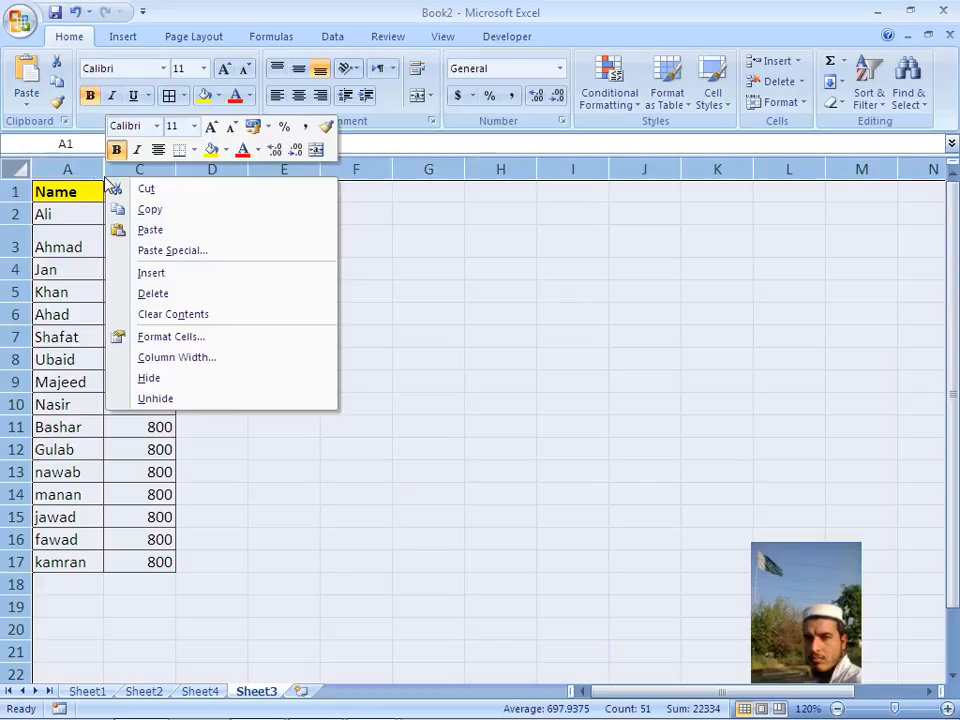
left_click(162, 398)
left_click(112, 357)
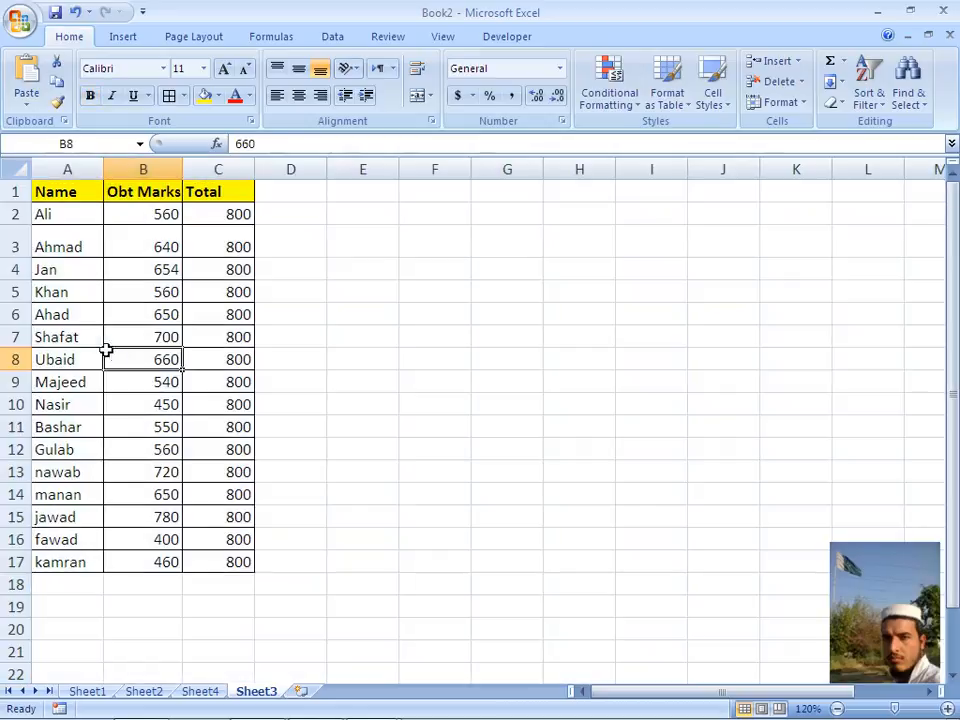
Step: Try the Unhide command on row 6
right_click(15, 314)
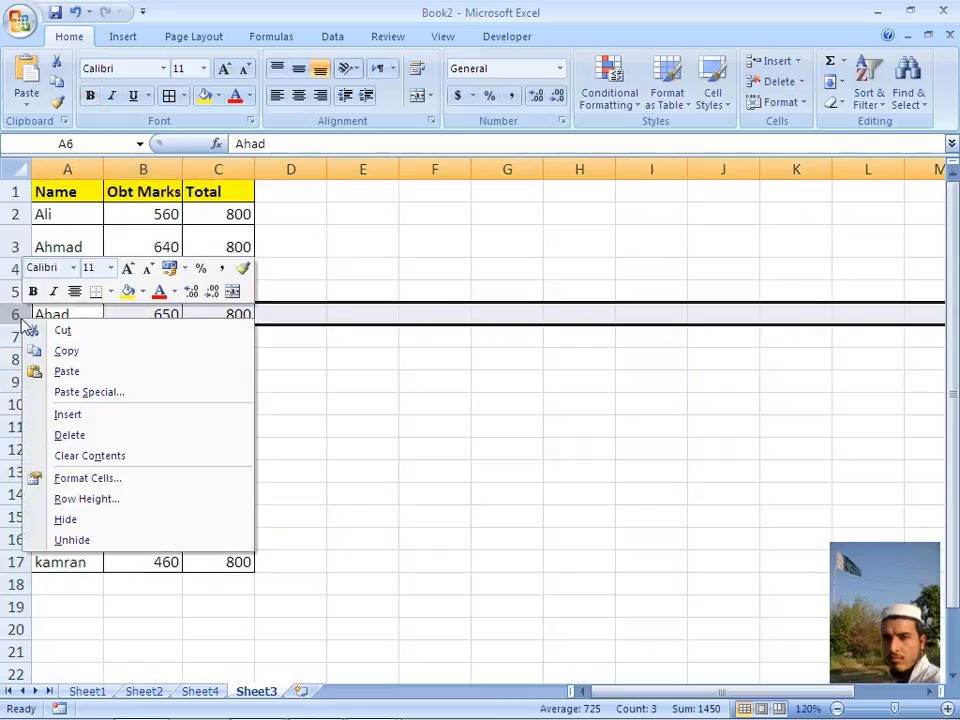
left_click(107, 542)
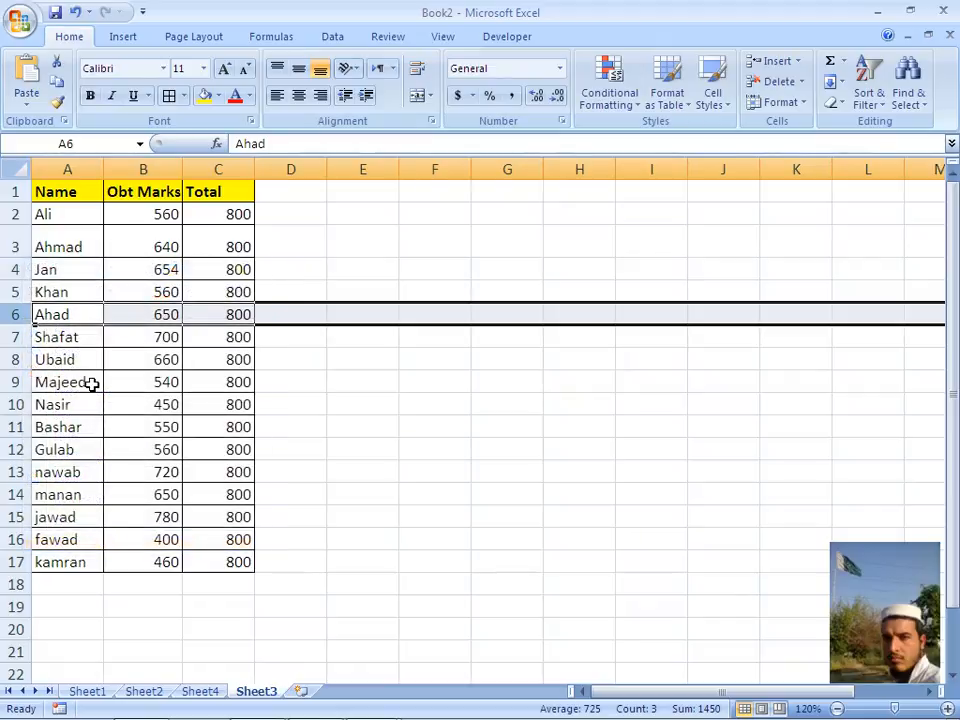
Step: Select the entire sheet and apply the Unhide command to its rows
left_click(79, 358)
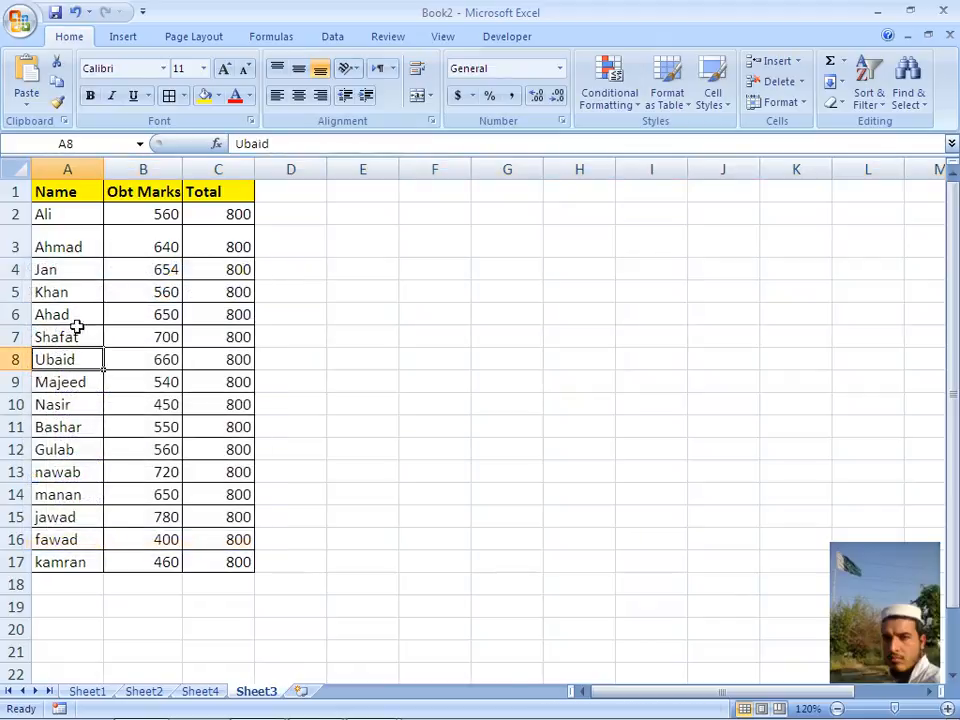
left_click(16, 170)
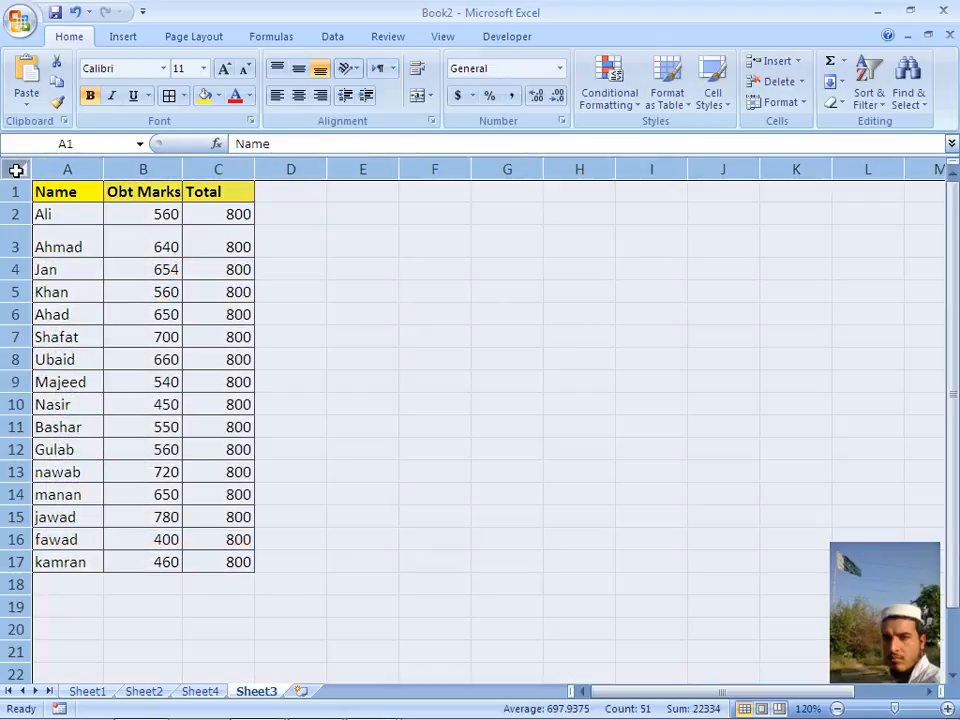
right_click(16, 245)
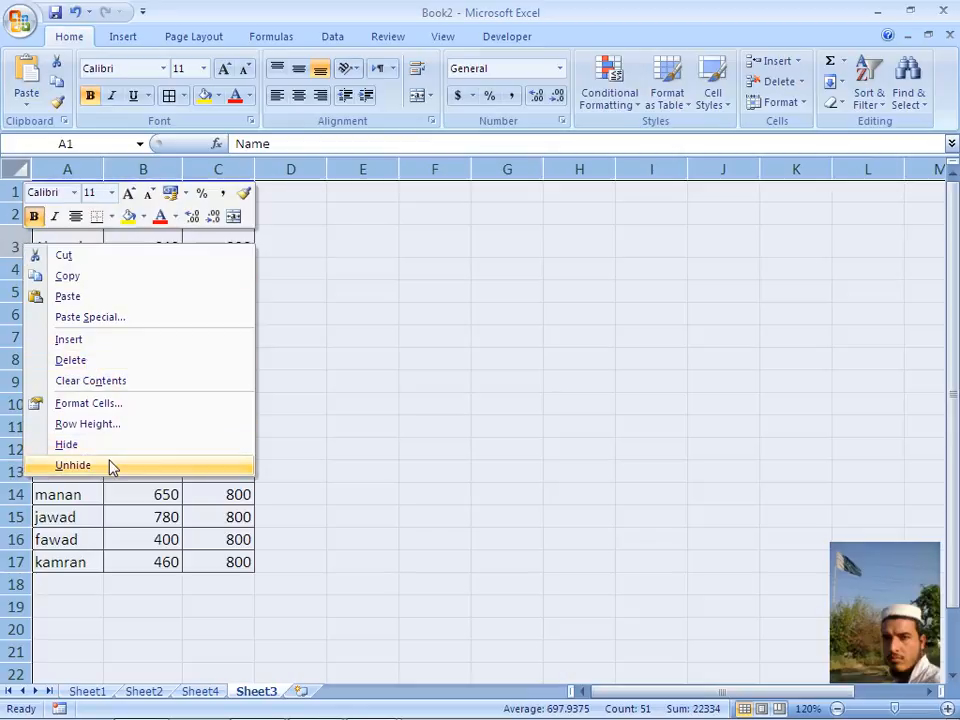
left_click(72, 465)
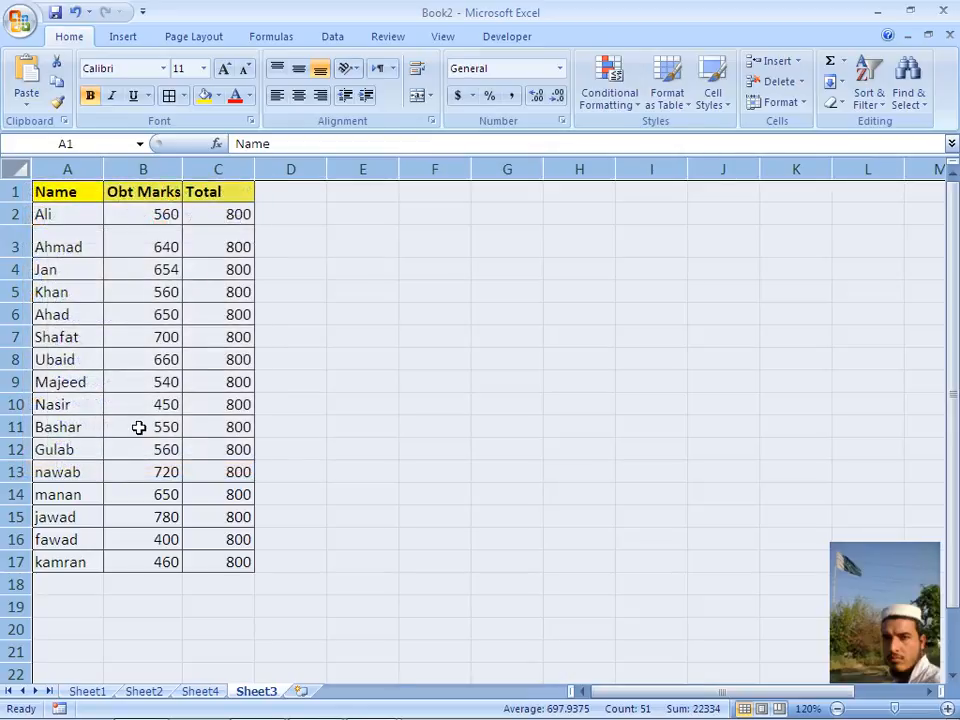
left_click(139, 427)
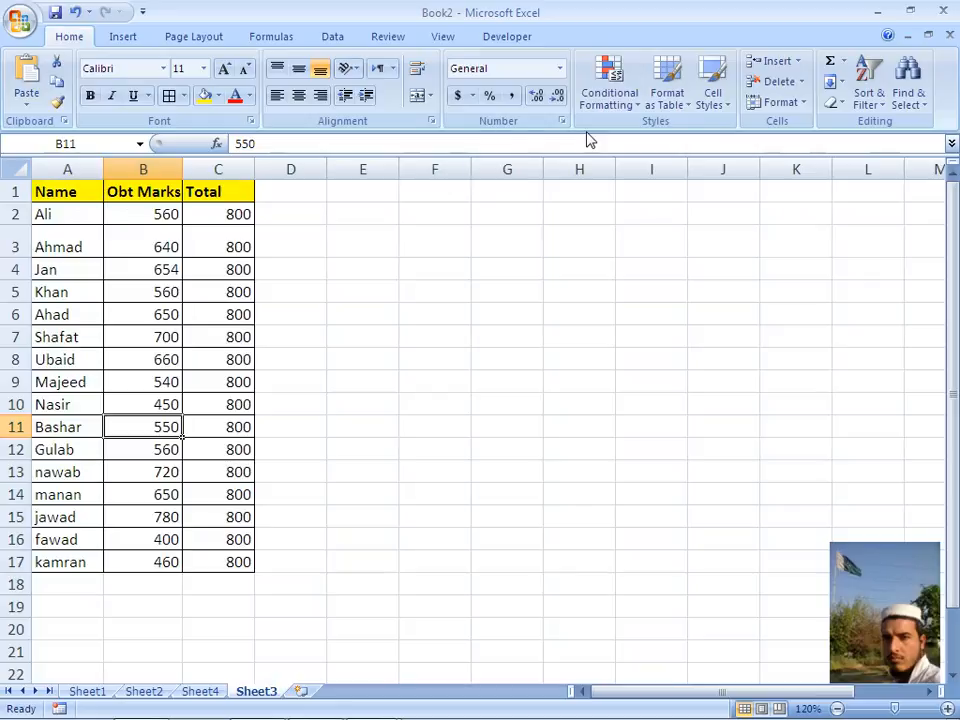
Step: Rename the Sheet3 worksheet as aaaa
left_click(808, 104)
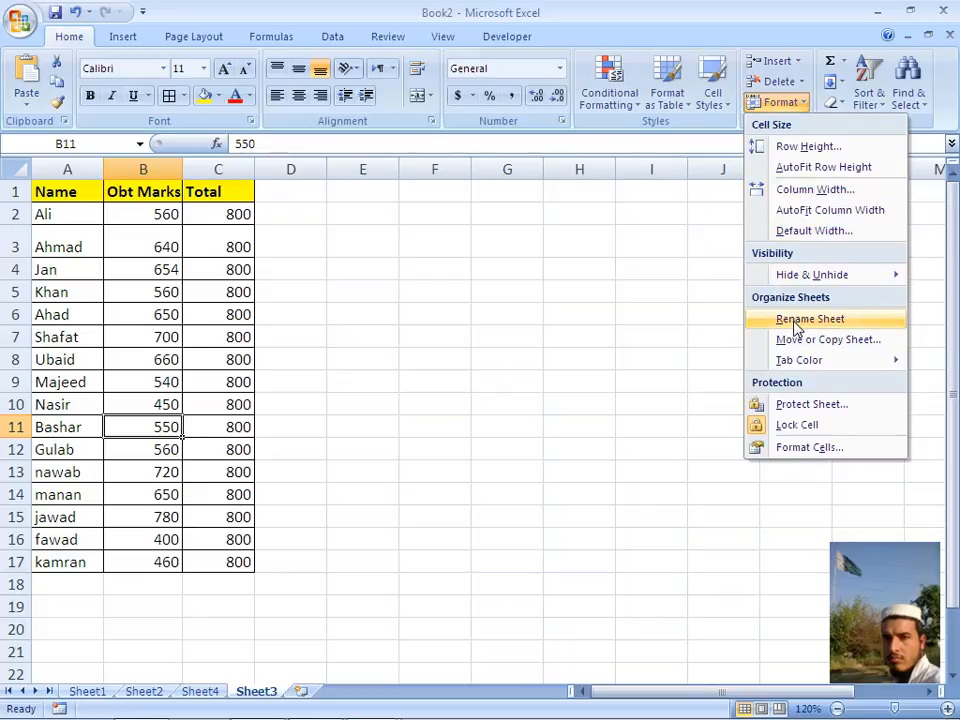
left_click(797, 325)
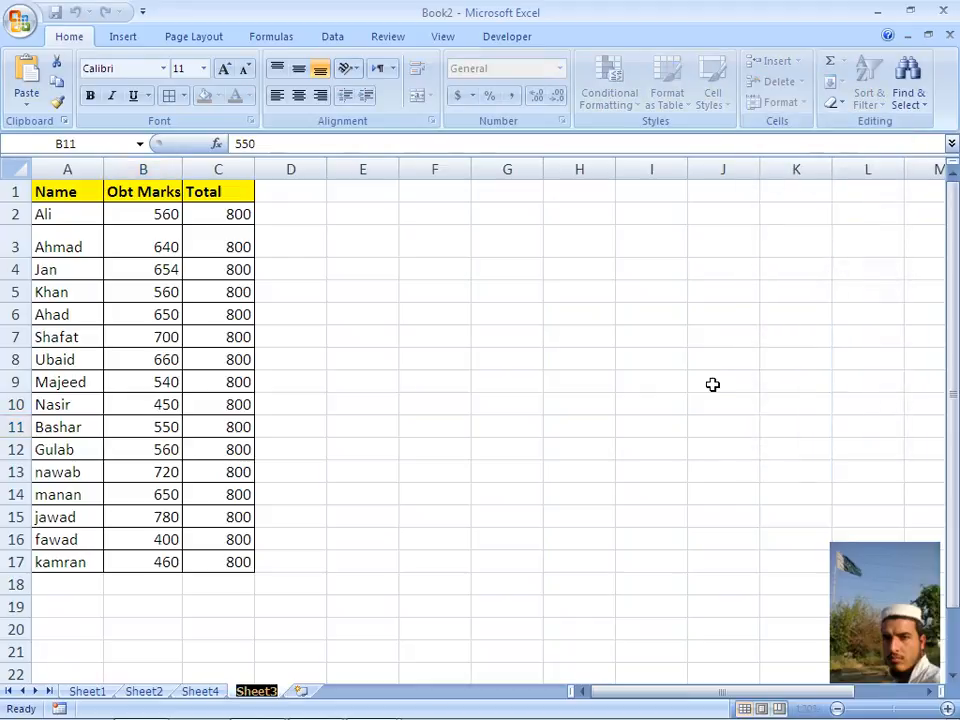
type("aaaa")
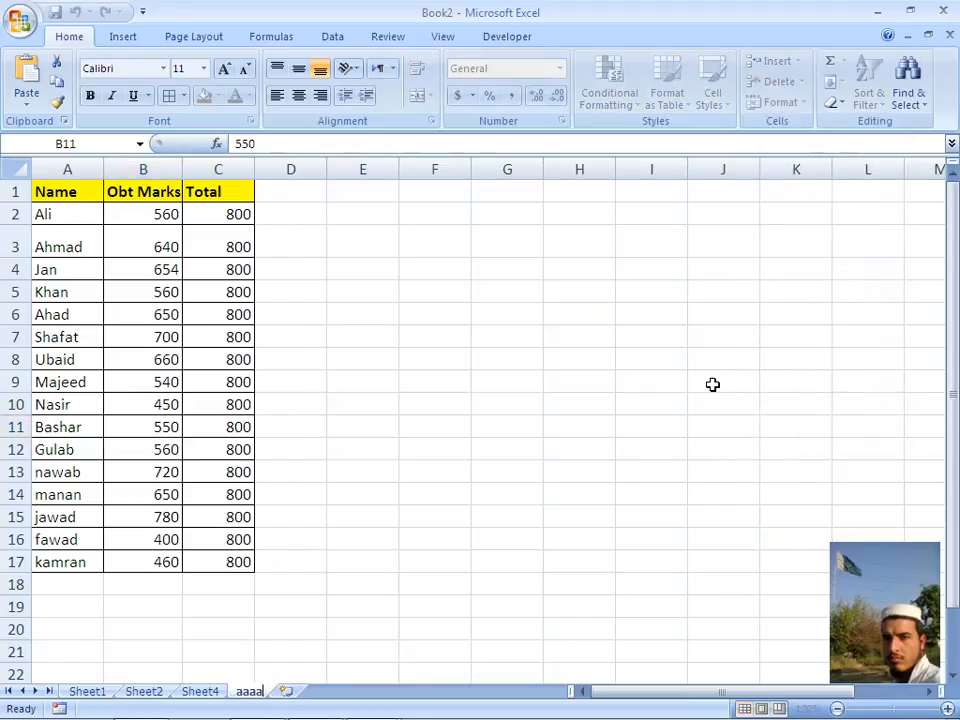
key("Return")
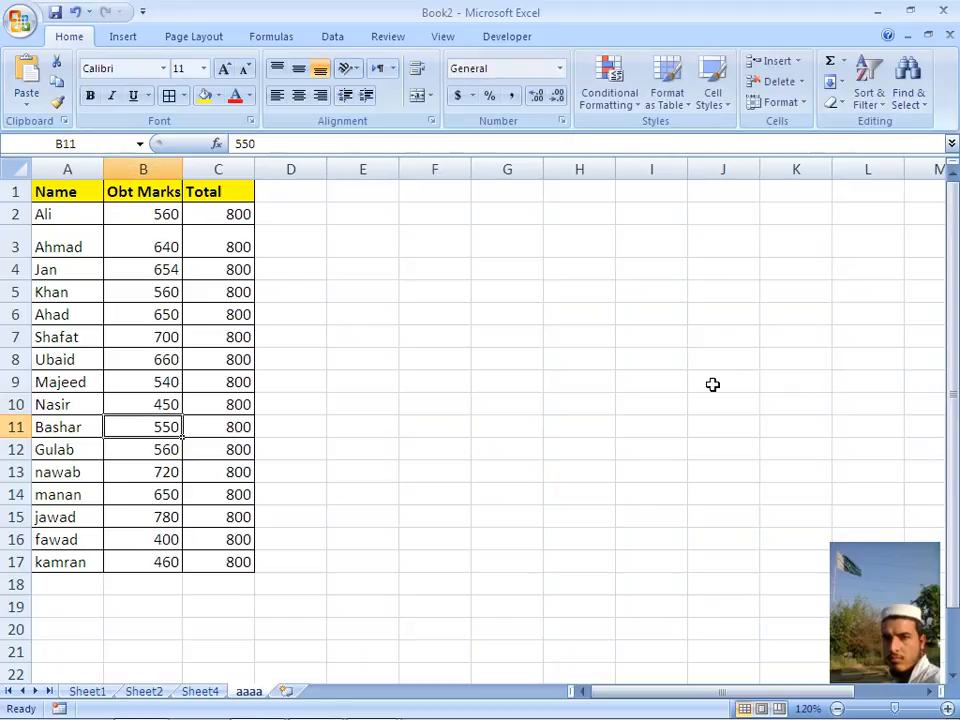
Step: Rename the current worksheet as dddd
right_click(251, 692)
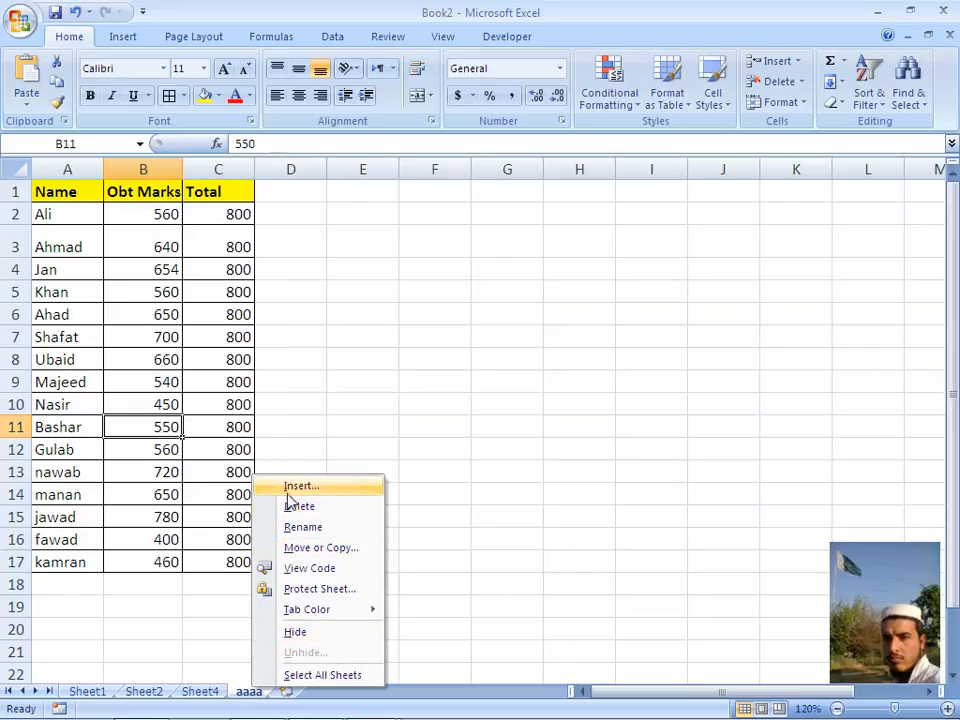
left_click(334, 529)
type("dddd")
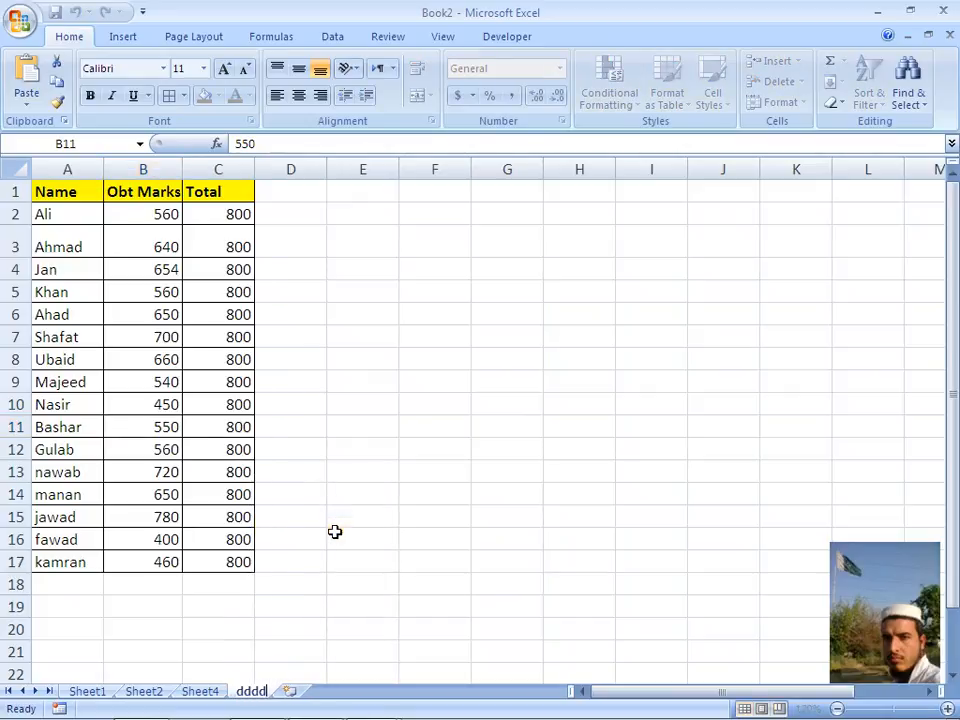
key("Return")
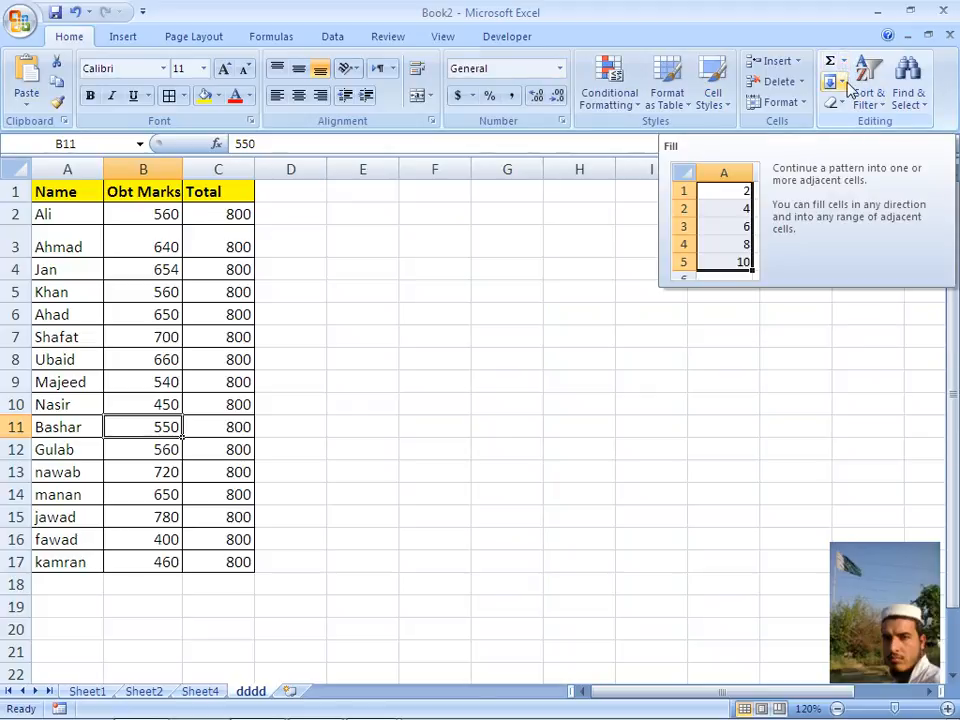
Step: Sum the Total column's values C2:C17 in cell C18 with AutoSum
left_click(234, 581)
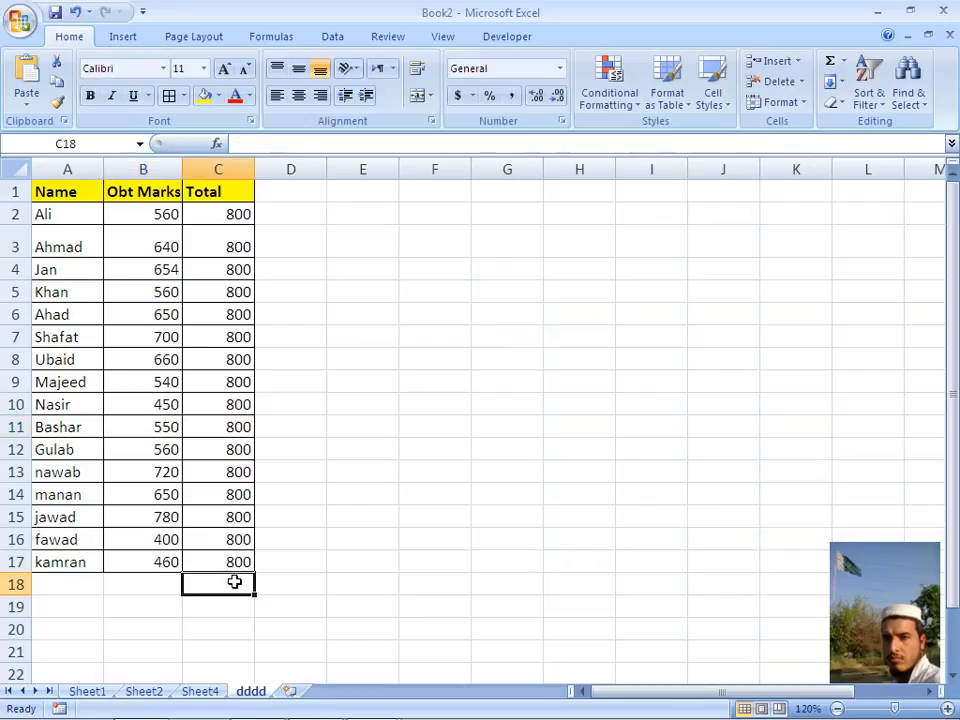
left_click(831, 64)
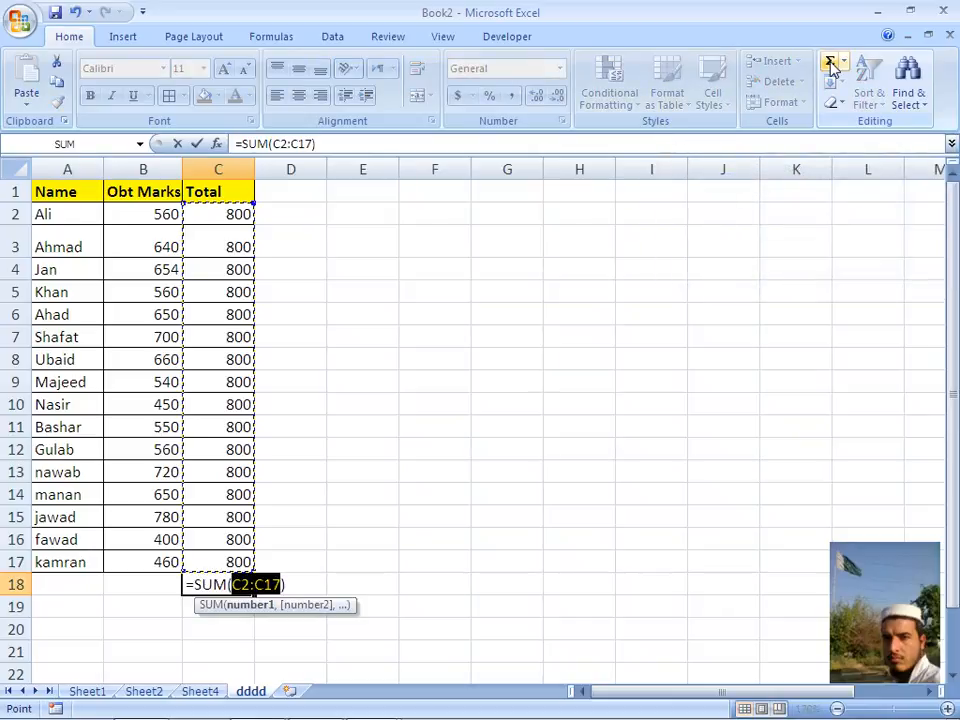
key("Return")
Step: Sum the Obt Marks values B2:B17 in cell B18 with AutoSum
key("Up")
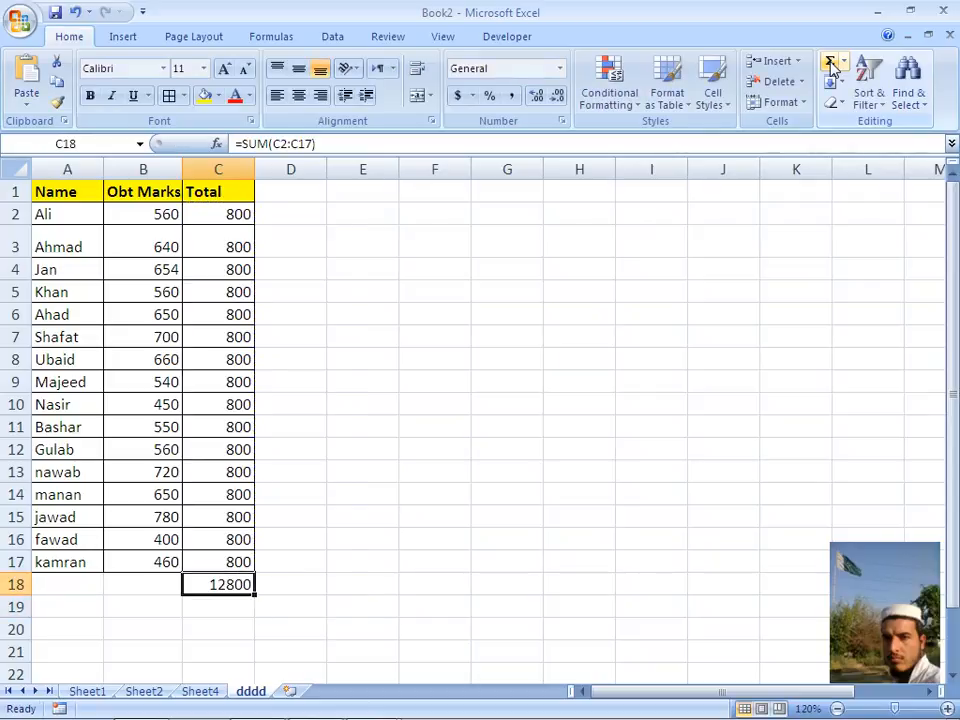
key("Left")
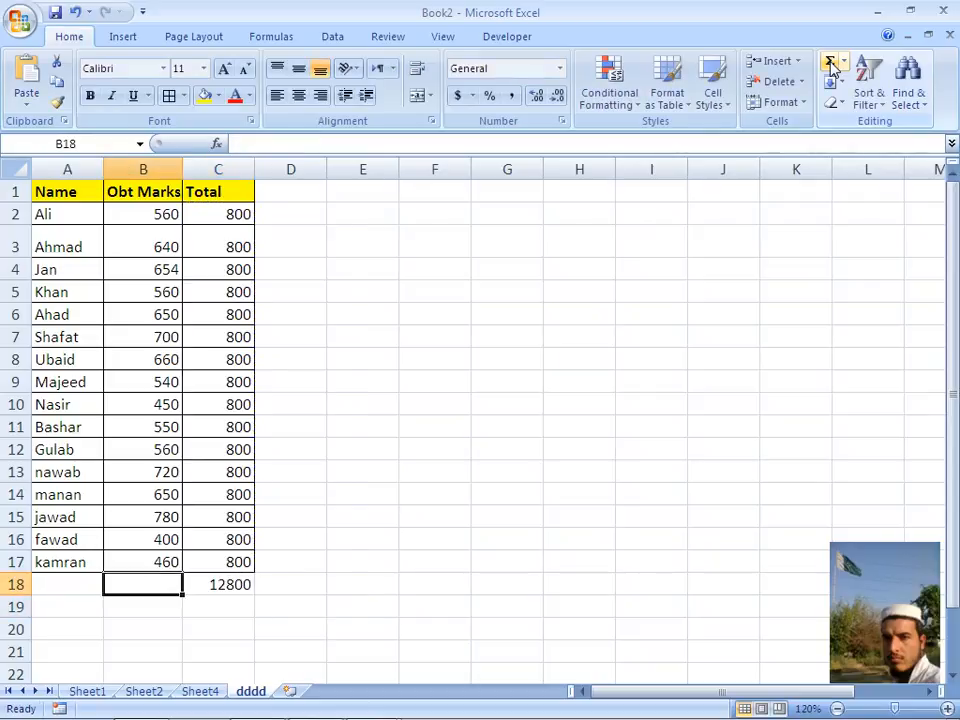
key("alt")
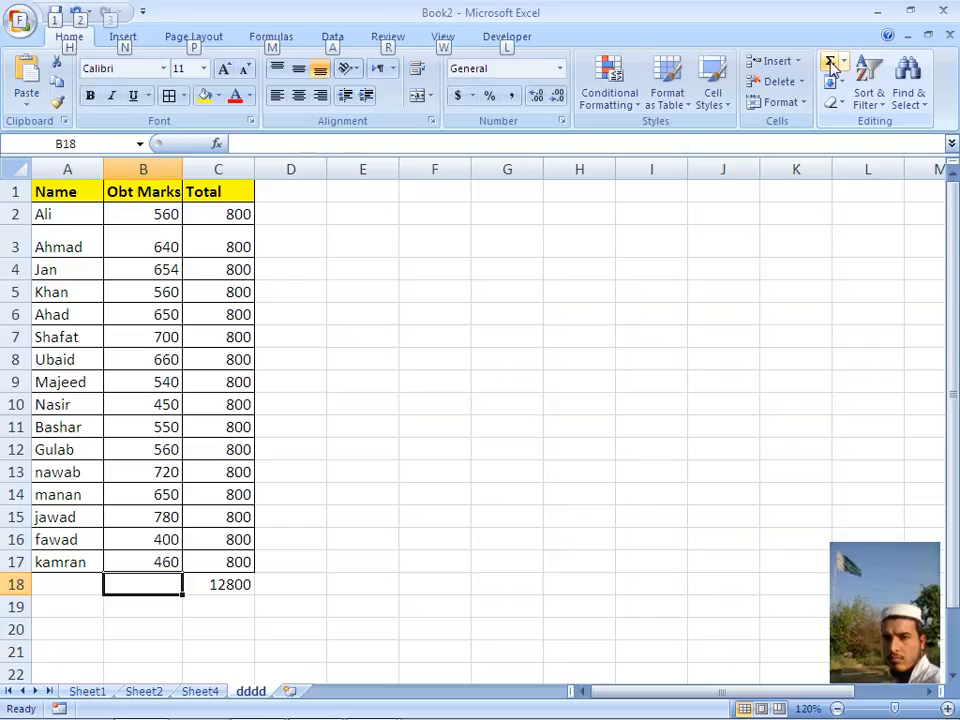
left_click(830, 64)
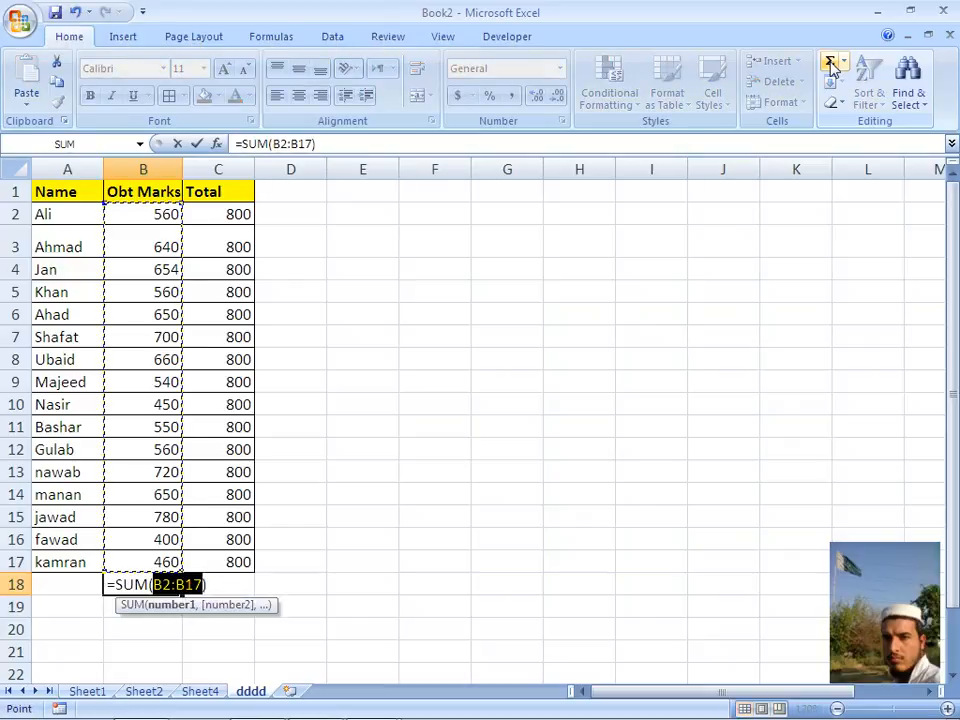
key("Return")
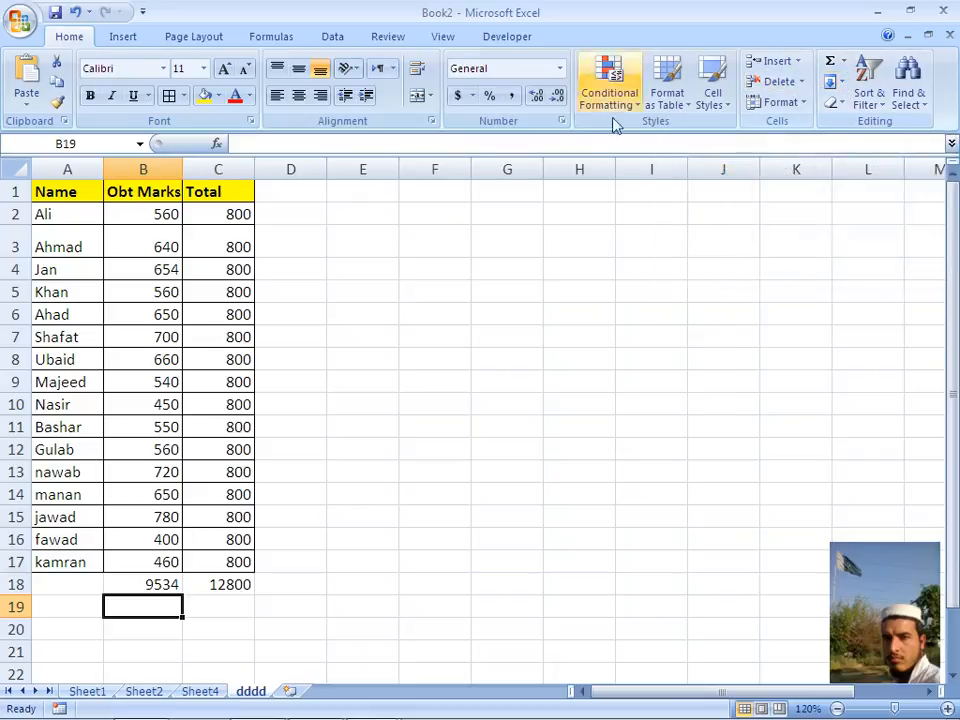
Step: Enter the numbers 1, 2 and 3 in cells E1 to E3
left_click(329, 216)
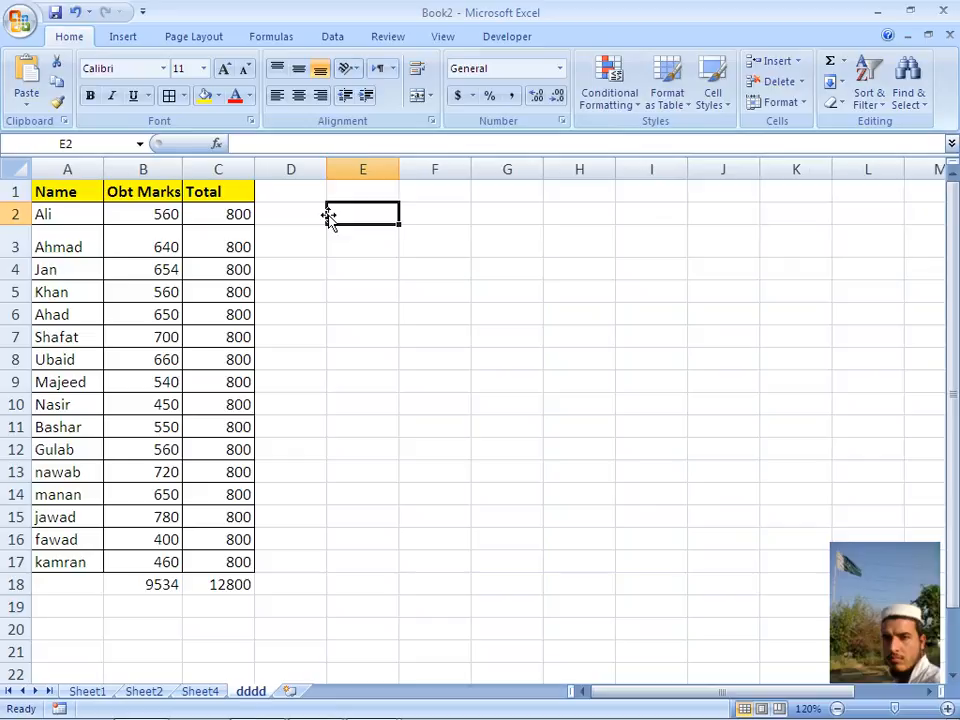
key("Up")
key("Left")
key("Right")
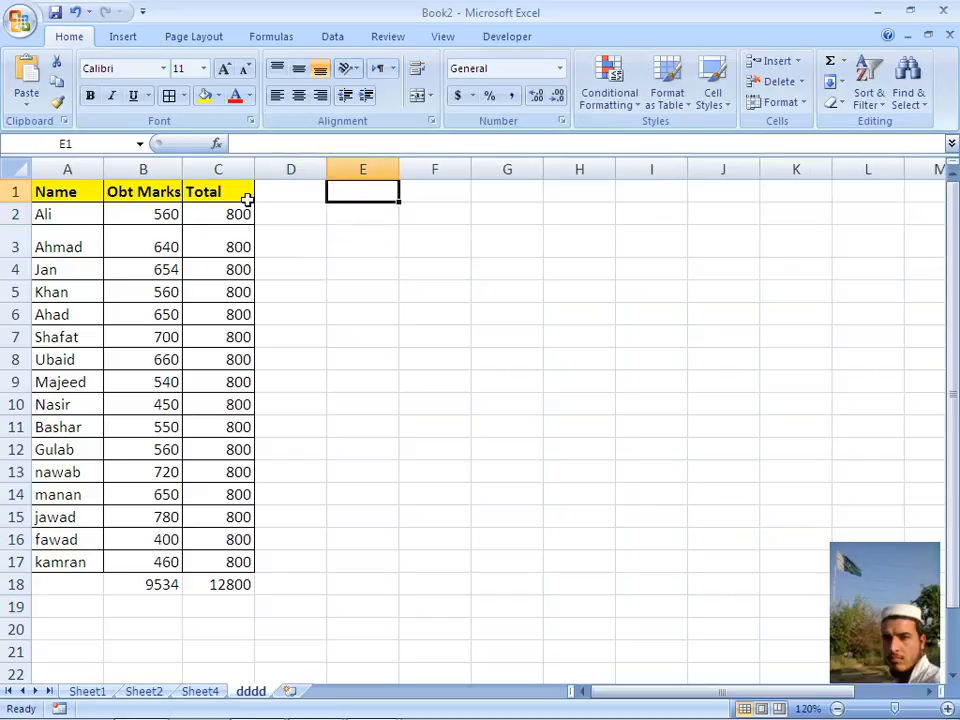
type("1")
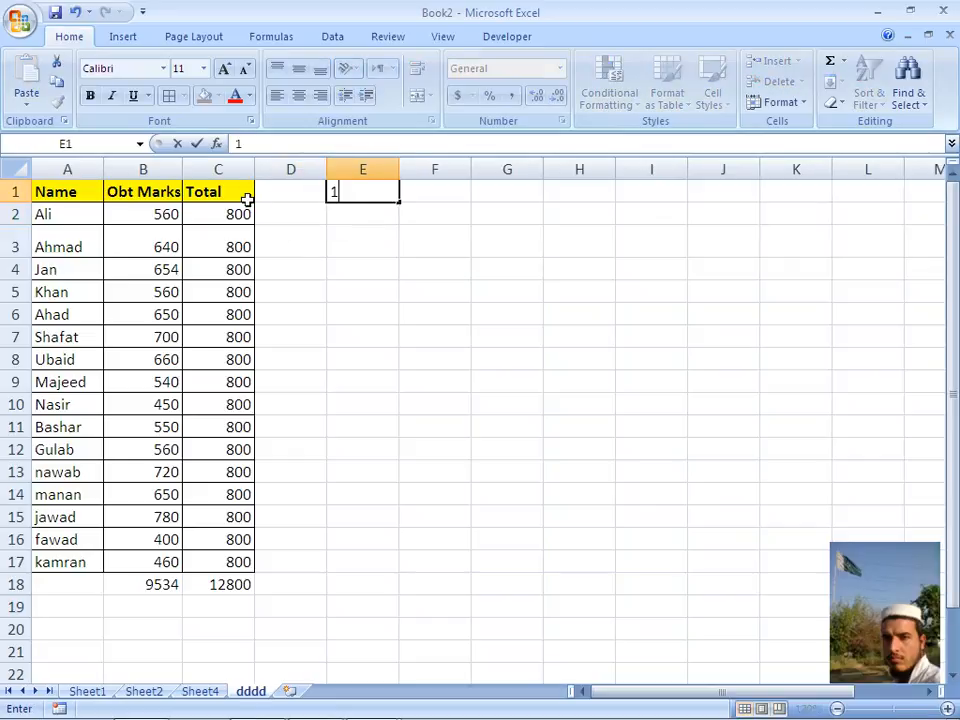
key("Return")
type("2")
key("Return")
type("3")
key("Return")
Step: Extend the number series in E1:E3 down to cell E18 by AutoFill
key("Up")
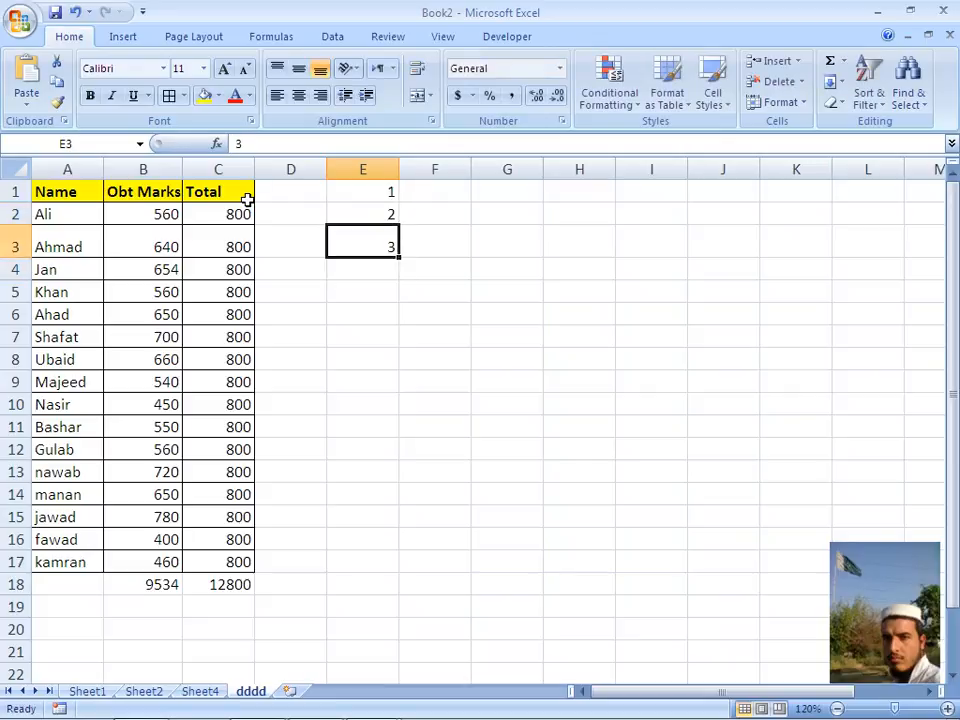
key("Up")
key("Up")
key("shift+Down")
key("shift+Down")
key("shift+Down")
key("shift+Down")
key("shift+Down")
key("shift+Down")
key("shift+Down")
key("shift+Down")
key("shift+Down")
key("shift+Down")
key("shift+Down")
key("shift+Down")
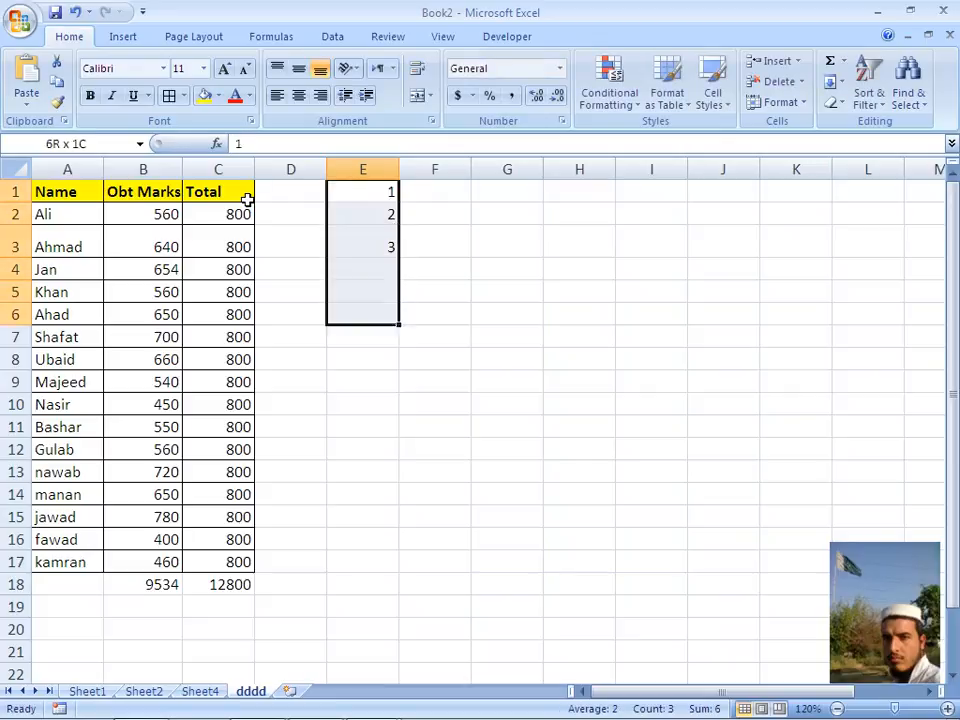
key("shift+Up")
key("shift+Up")
key("shift+Up")
key("shift+Up")
key("shift+Up")
key("shift+Up")
key("shift+Up")
key("shift+Up")
key("shift+Up")
key("shift+Up")
key("shift+Up")
key("shift+Up")
key("shift+Down")
key("shift+Down")
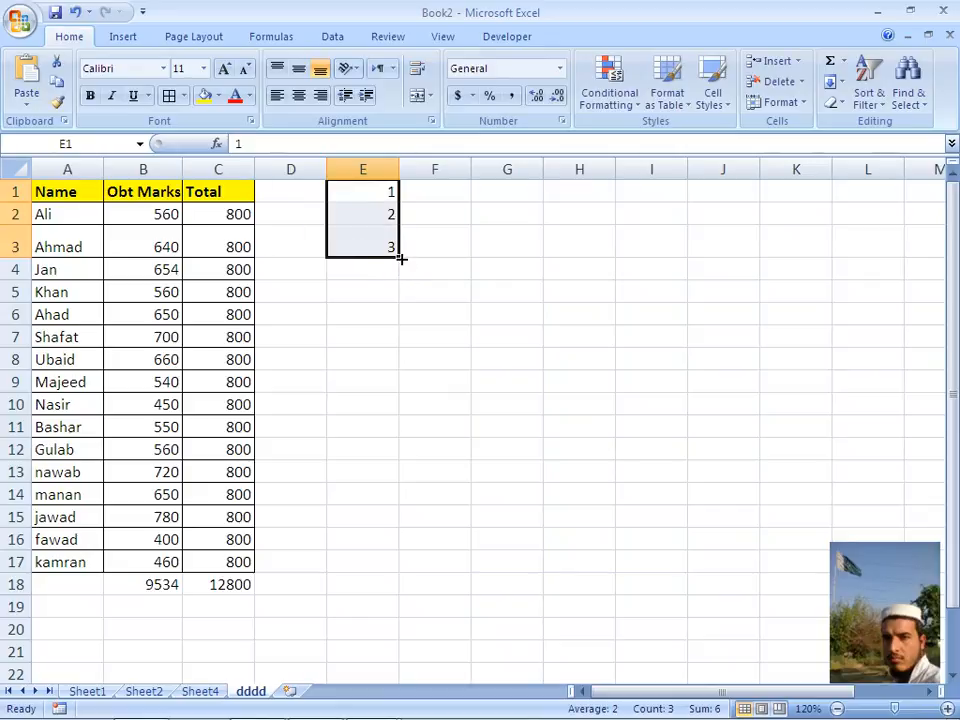
left_click_drag(400, 258, 400, 590)
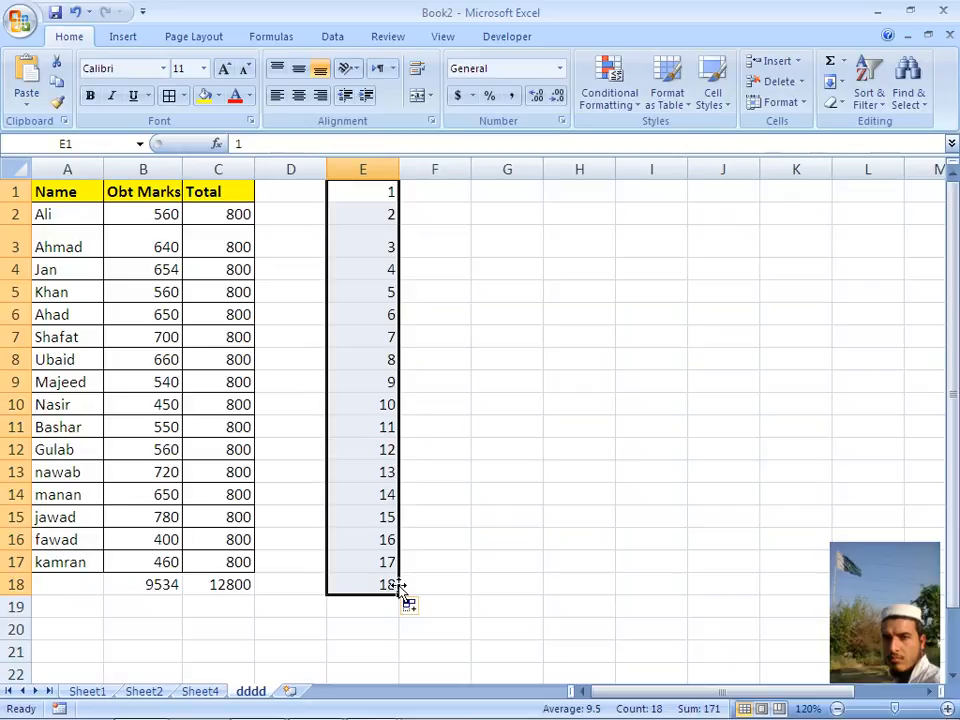
Step: Enter the numbers 1 and 2 in cells D1 and D2
key("Left")
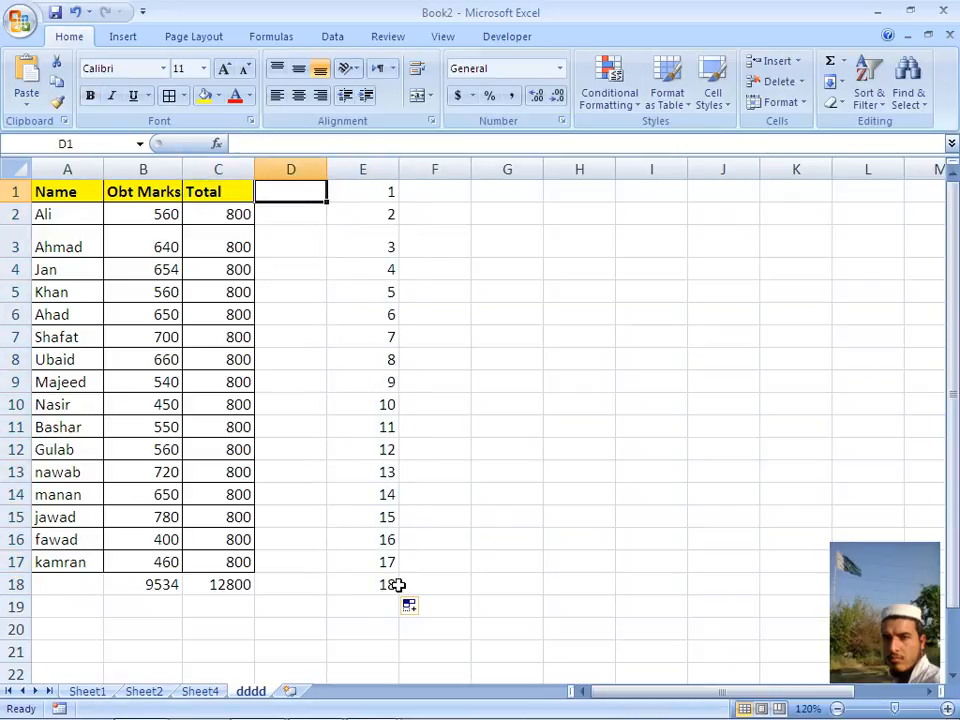
type("1")
key("Return")
type("2")
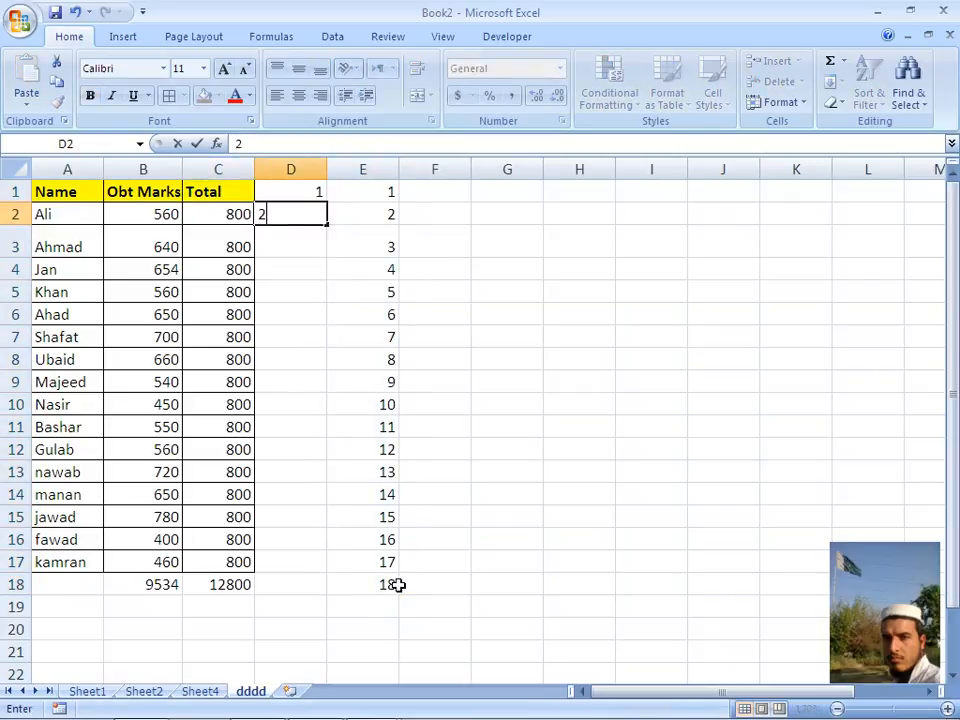
key("Return")
Step: AutoFill the series from D1:D2 down column D to row 18, matching the neighbouring data
key("Up")
key("Up")
key("shift+Down")
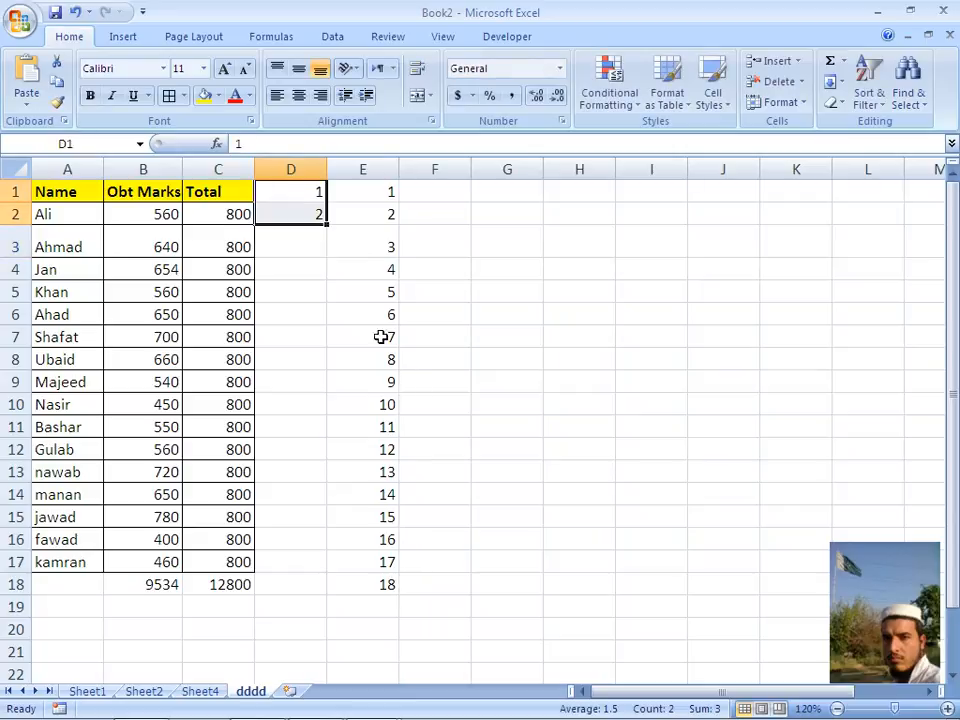
double_click(326, 228)
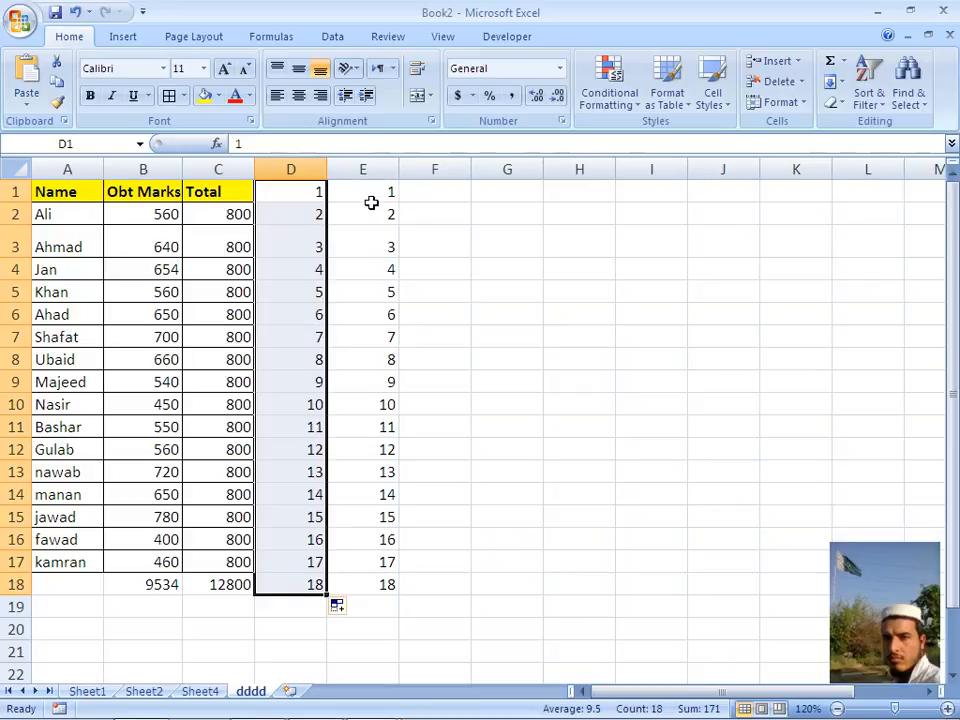
Step: Set the value of cell E1 to 20
left_click(372, 201)
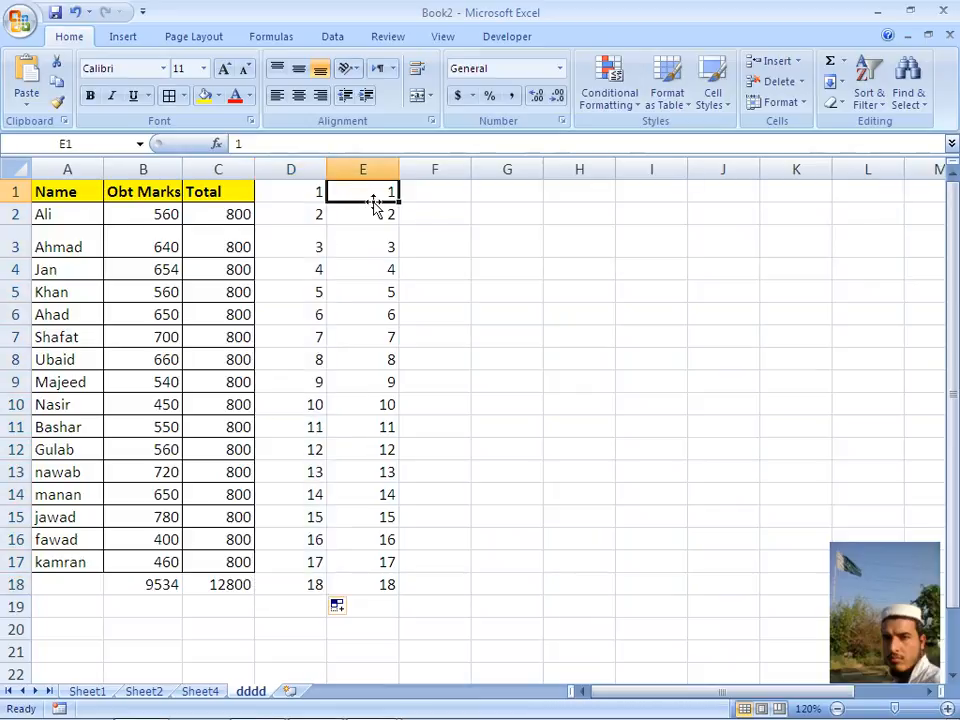
type("20")
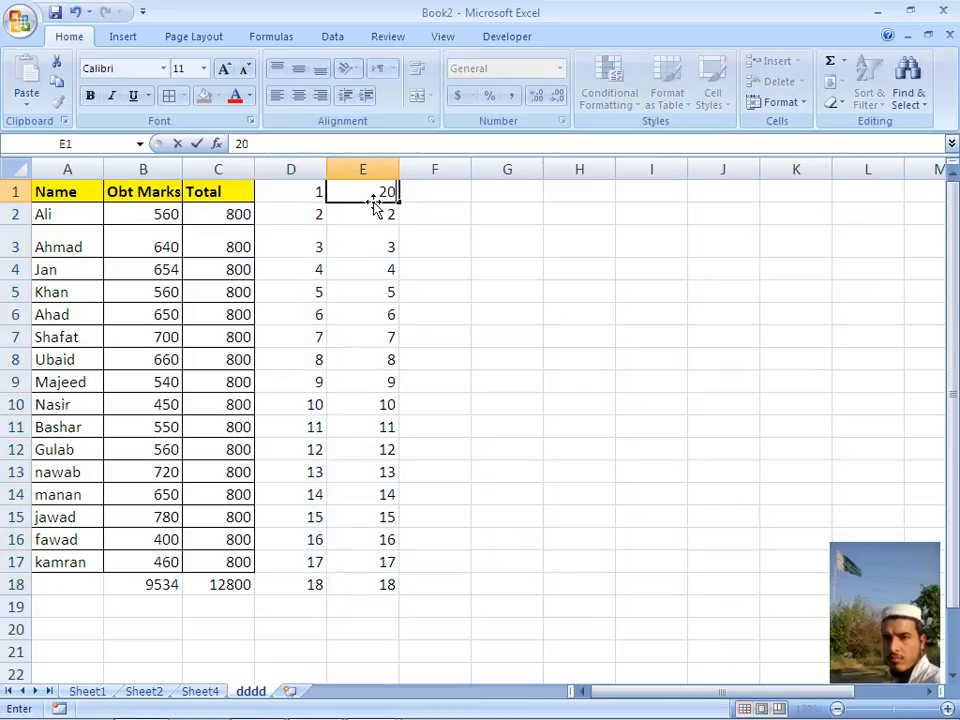
key("Return")
Step: Fill the value 20 from cell E1 down through E18
key("Up")
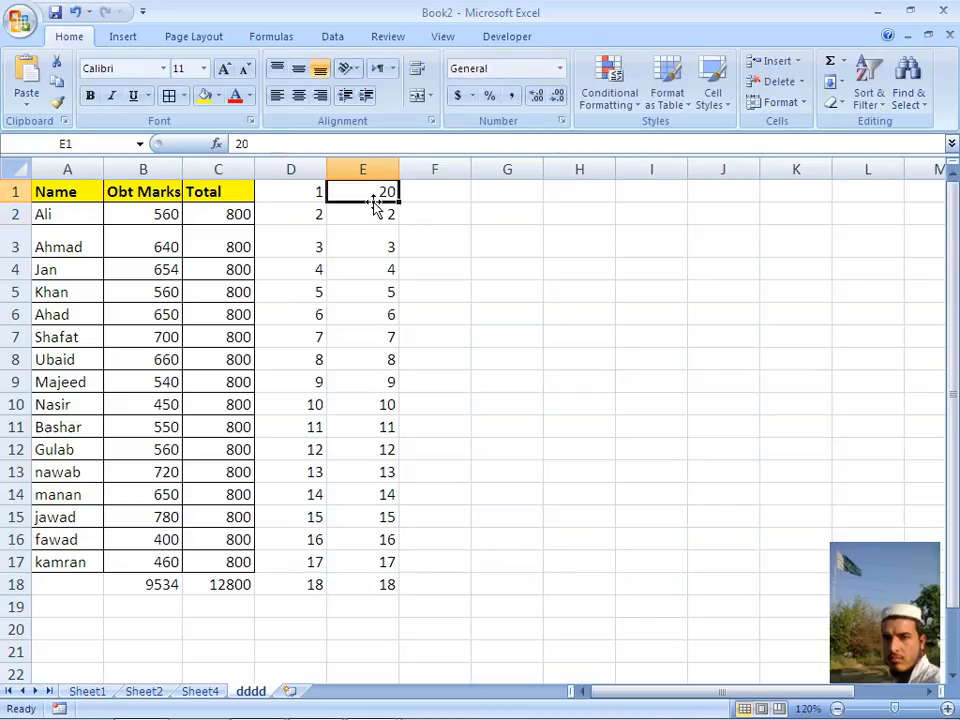
key("shift+Down")
key("shift+Down")
key("shift+Down")
key("shift+Down")
key("shift+Down")
key("shift+Down")
key("shift+Down")
key("shift+Down")
key("shift+Down")
key("shift+Down")
key("shift+Down")
key("shift+Down")
key("shift+Down")
key("shift+Down")
key("shift+Down")
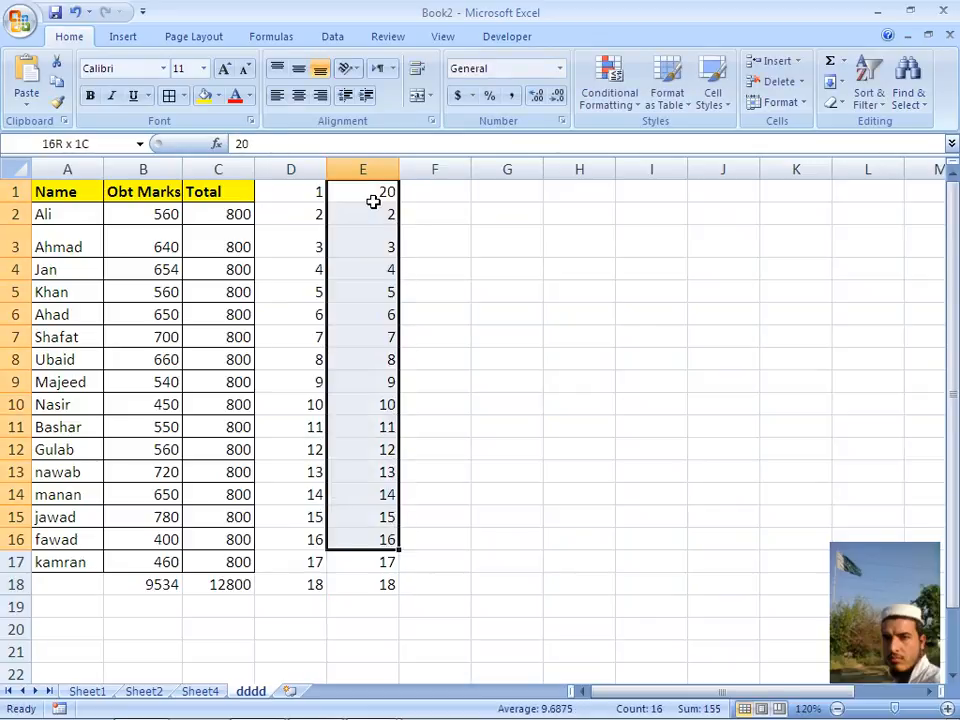
key("shift+Down")
key("shift+Down")
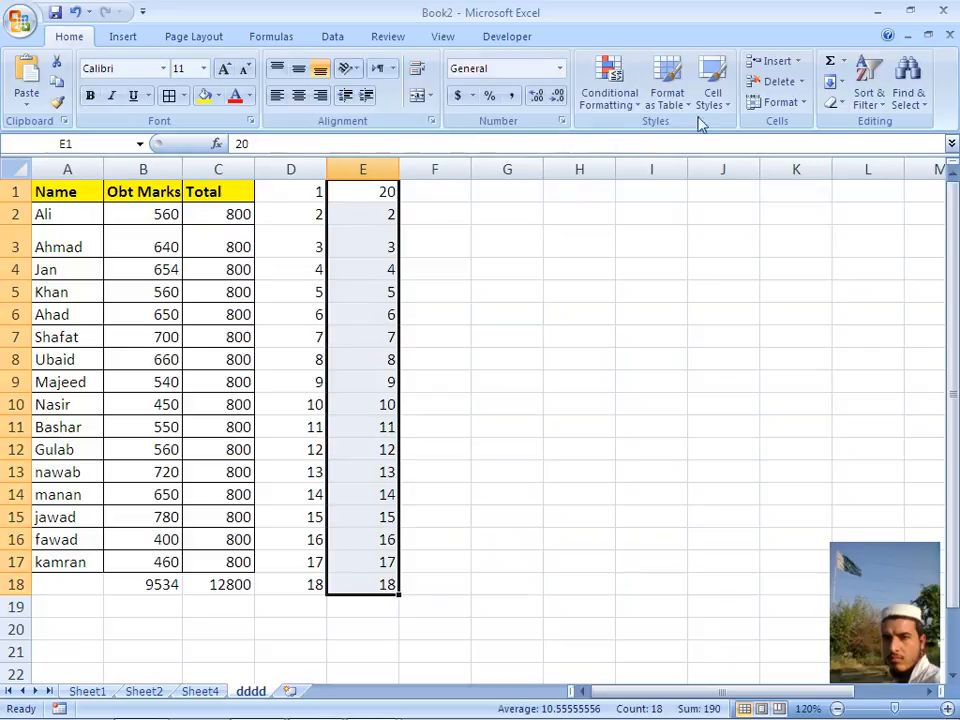
left_click(843, 83)
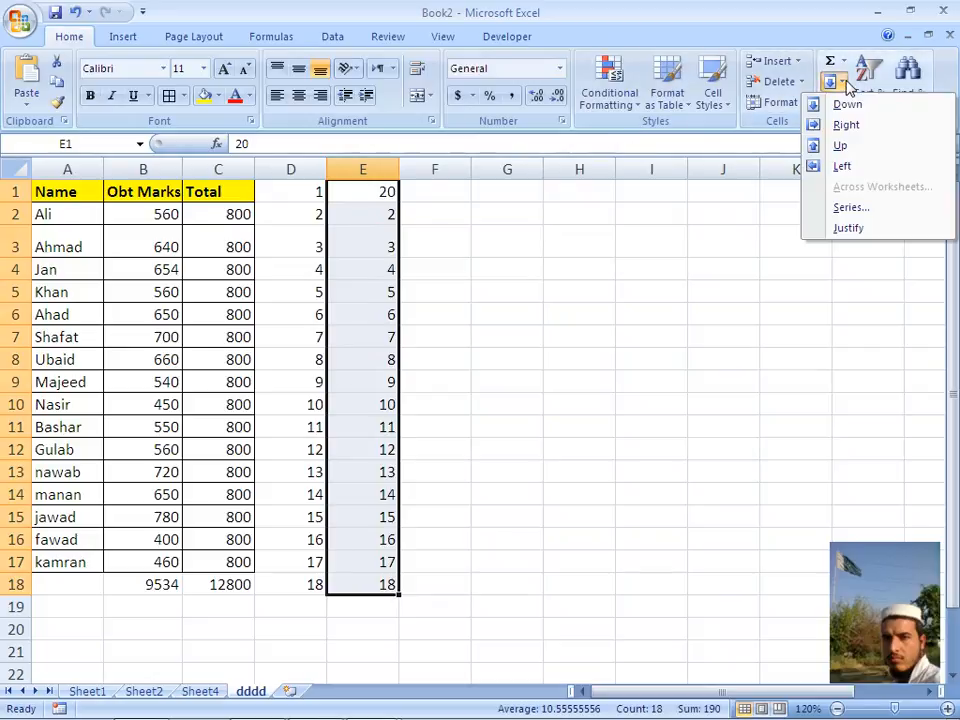
left_click(845, 104)
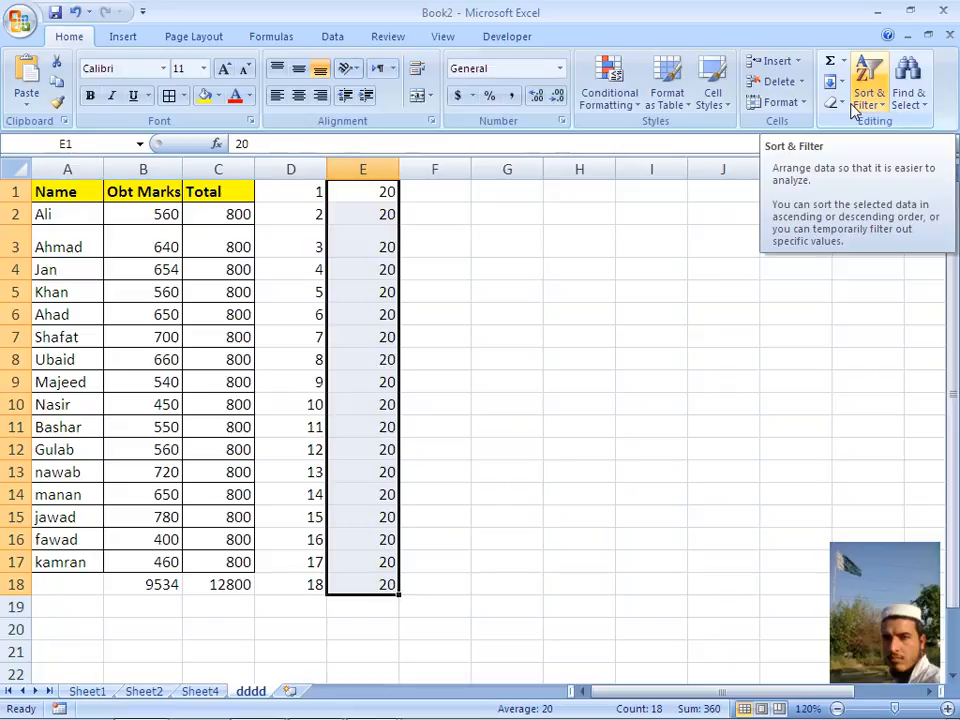
Step: Fill the value 20 from cell E1 rightward across row 1 through K1
key("Left")
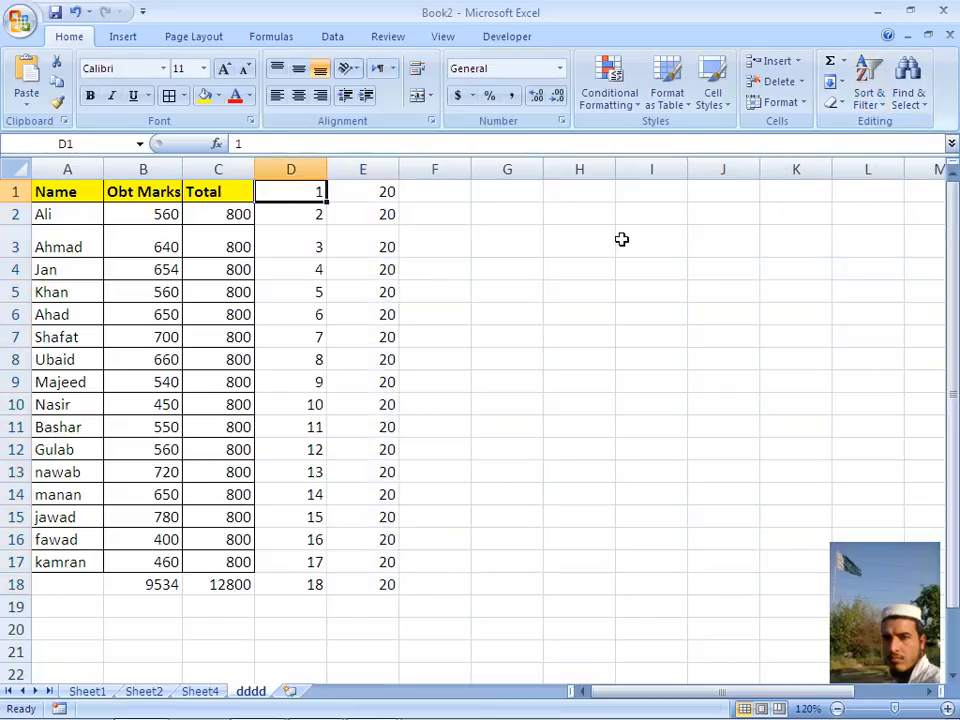
key("Right")
key("shift+Right")
key("shift+Right")
key("shift+Right")
key("shift+Right")
key("shift+Right")
key("shift+Right")
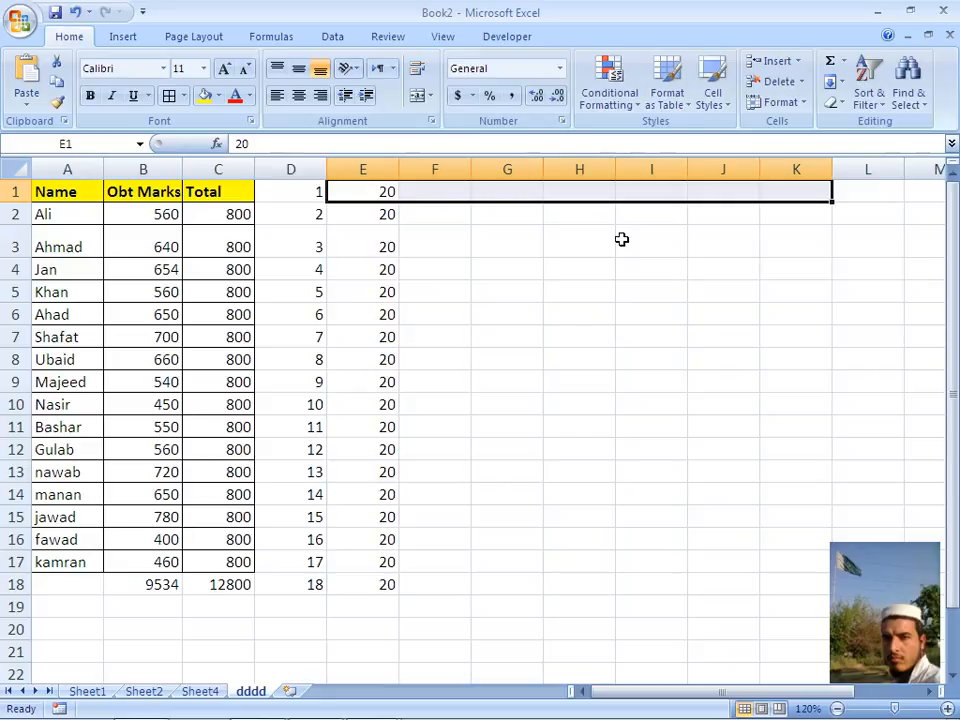
key("ctrl+r")
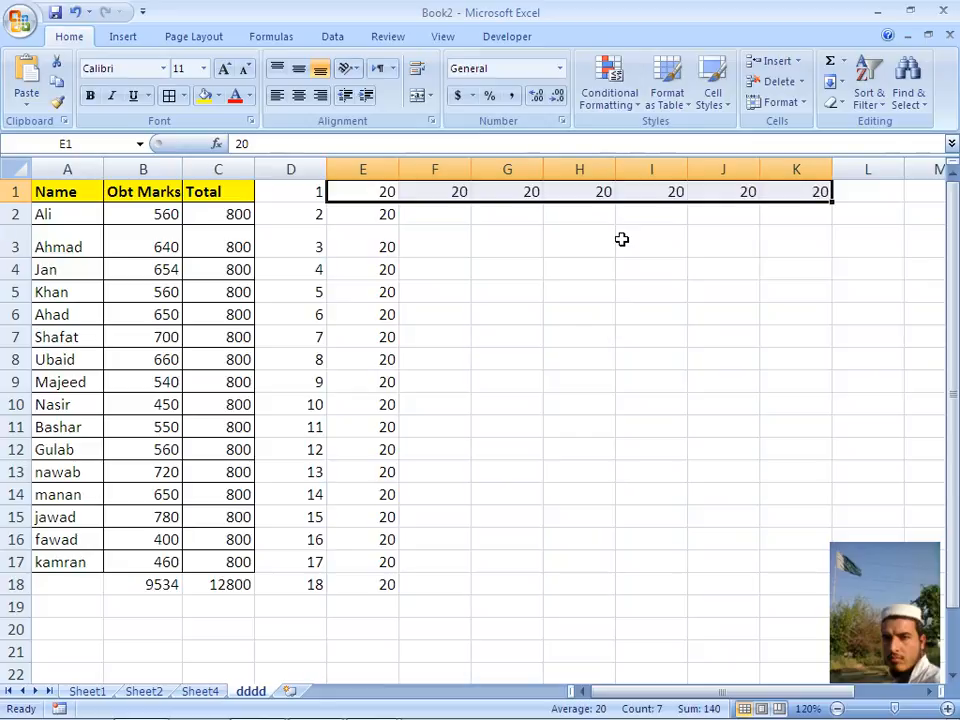
Step: Try to convert cells D1:E1 into a table and undo the conversion
key("Left")
key("Right")
key("shift+Left")
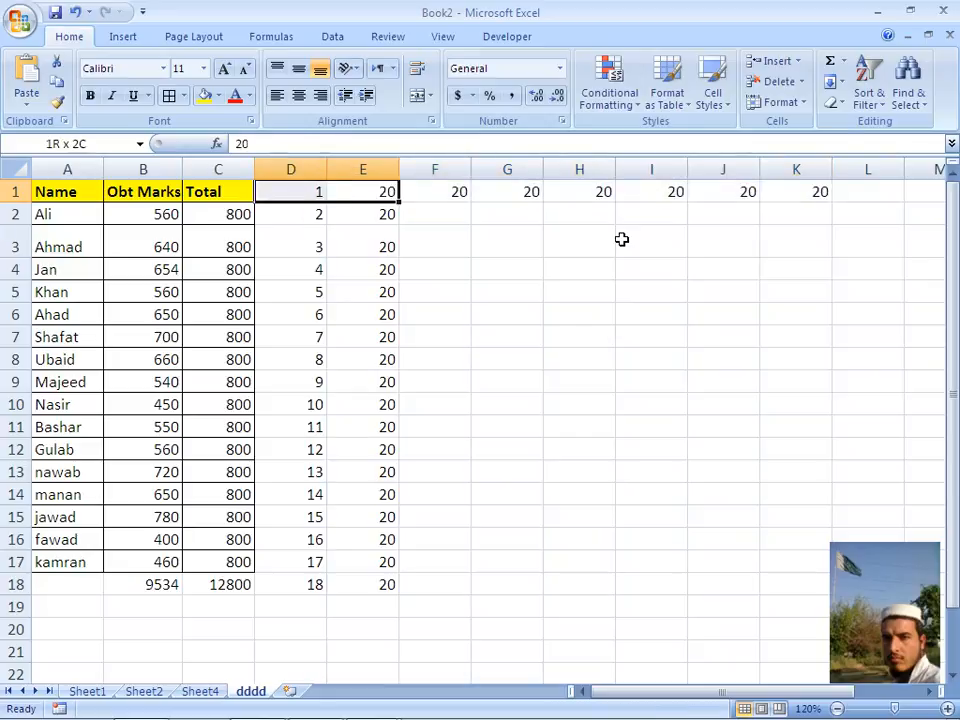
key("ctrl+t")
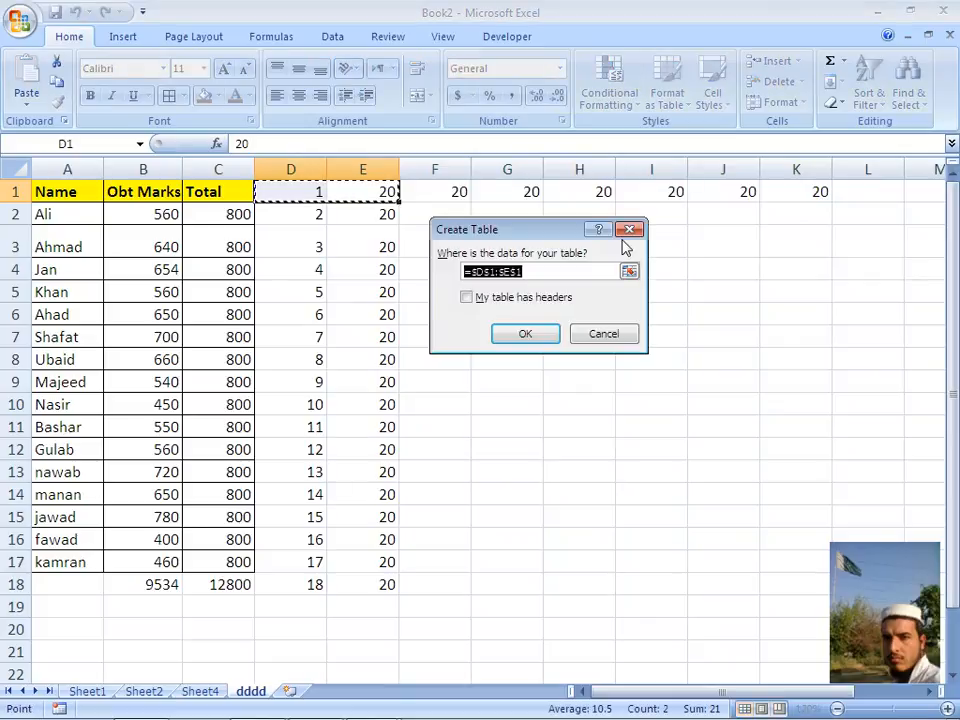
left_click(628, 230)
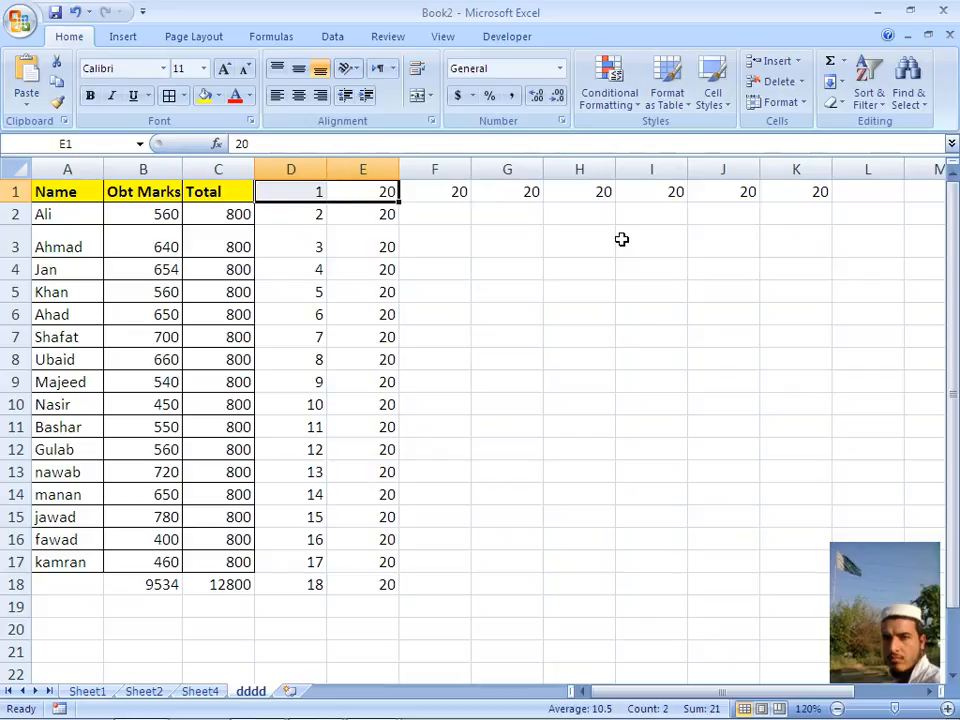
key("ctrl+t")
key("Return")
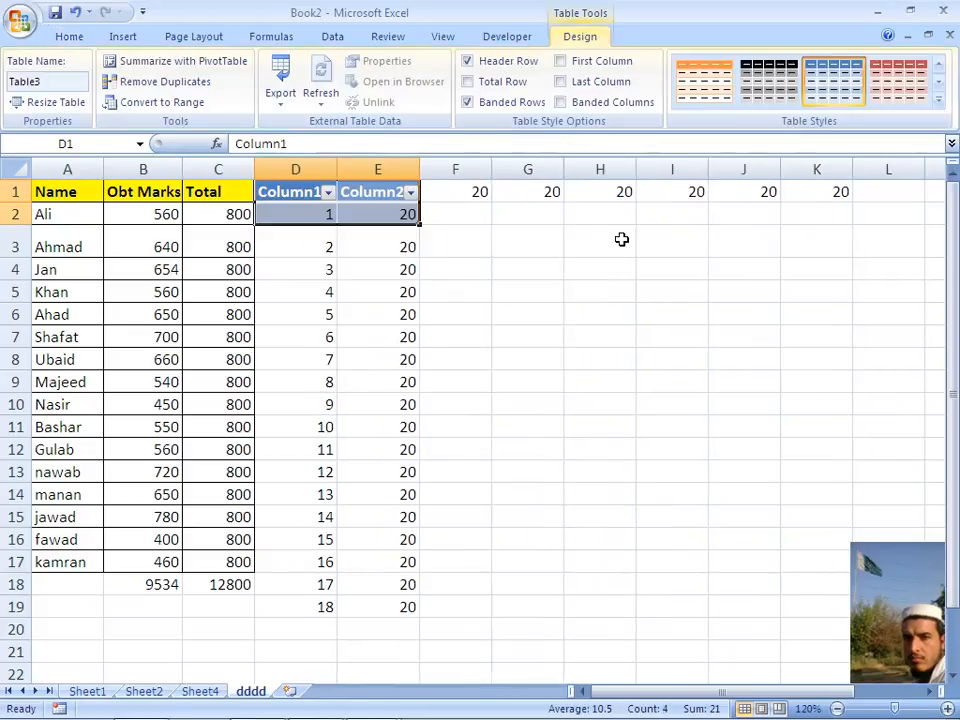
key("ctrl+z")
key("Right")
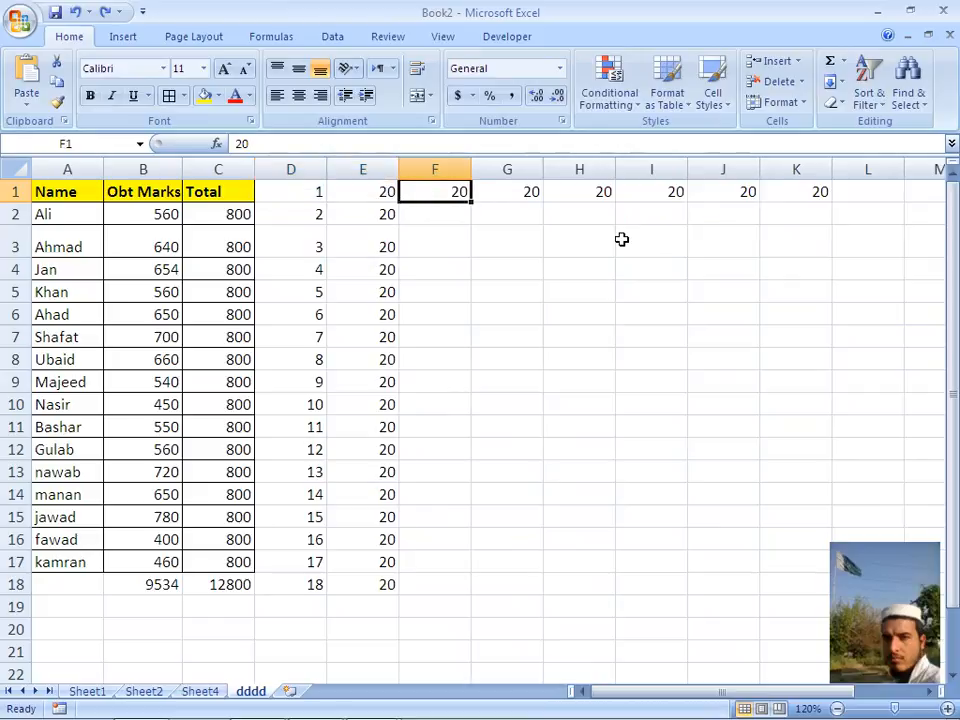
key("Left")
key("shift+Left")
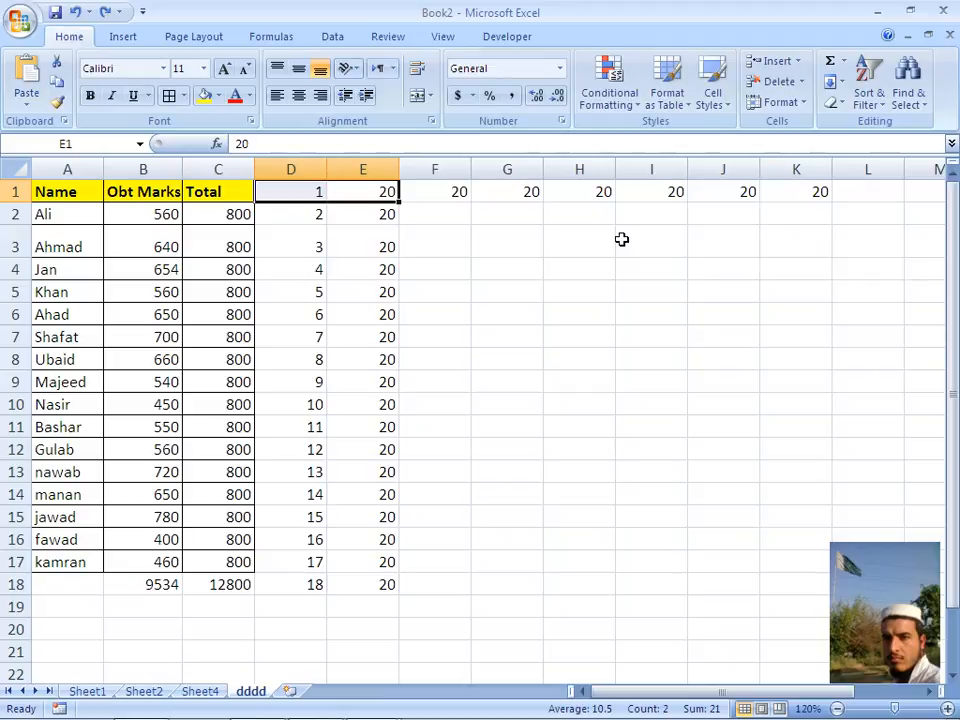
key("Right")
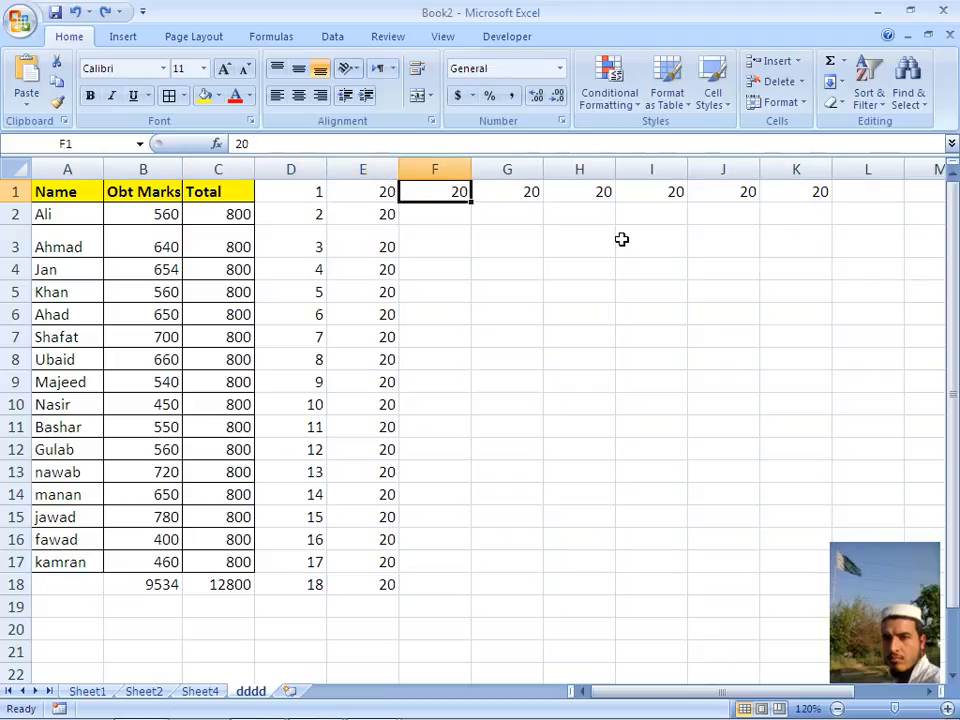
key("Left")
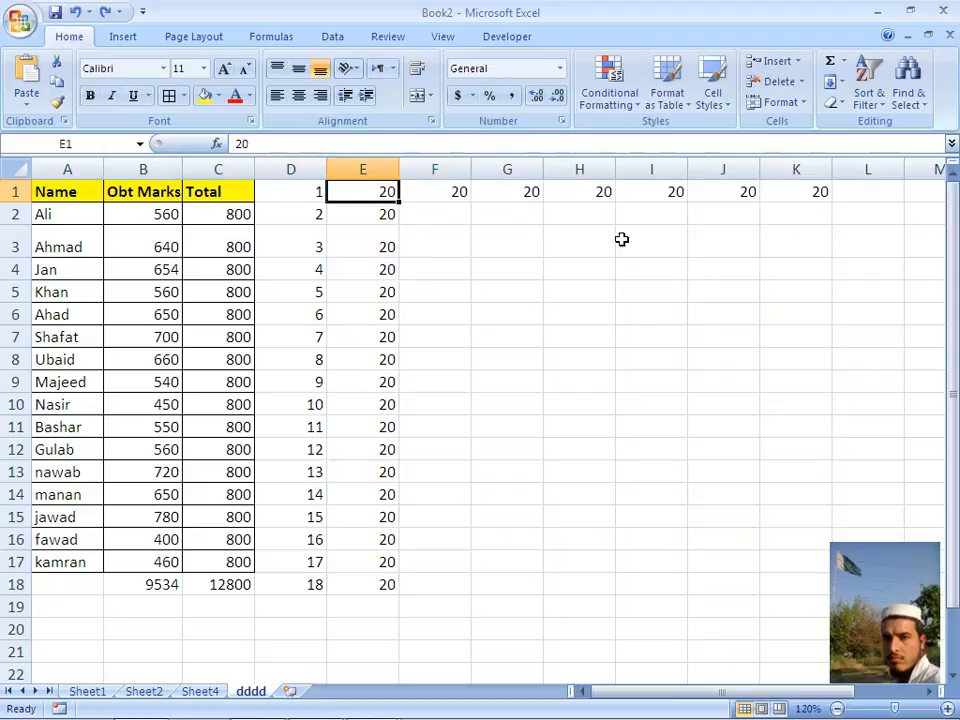
Step: Enter the number 100 in the empty cell I5
key("Right")
key("Down")
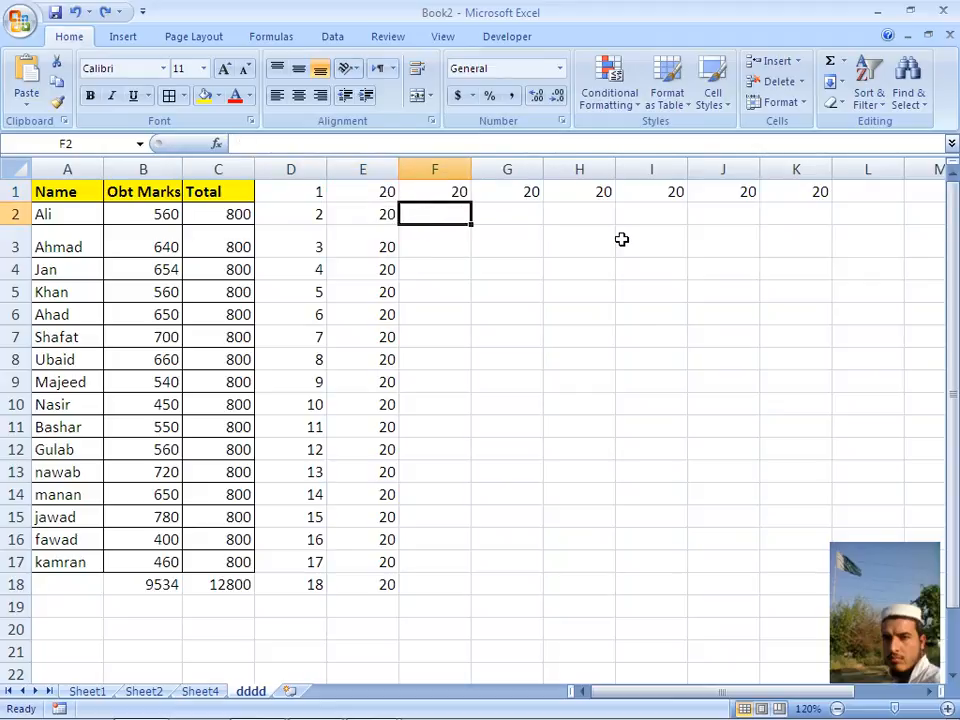
key("Right")
key("Down")
key("Down")
key("Right")
key("Right")
key("Down")
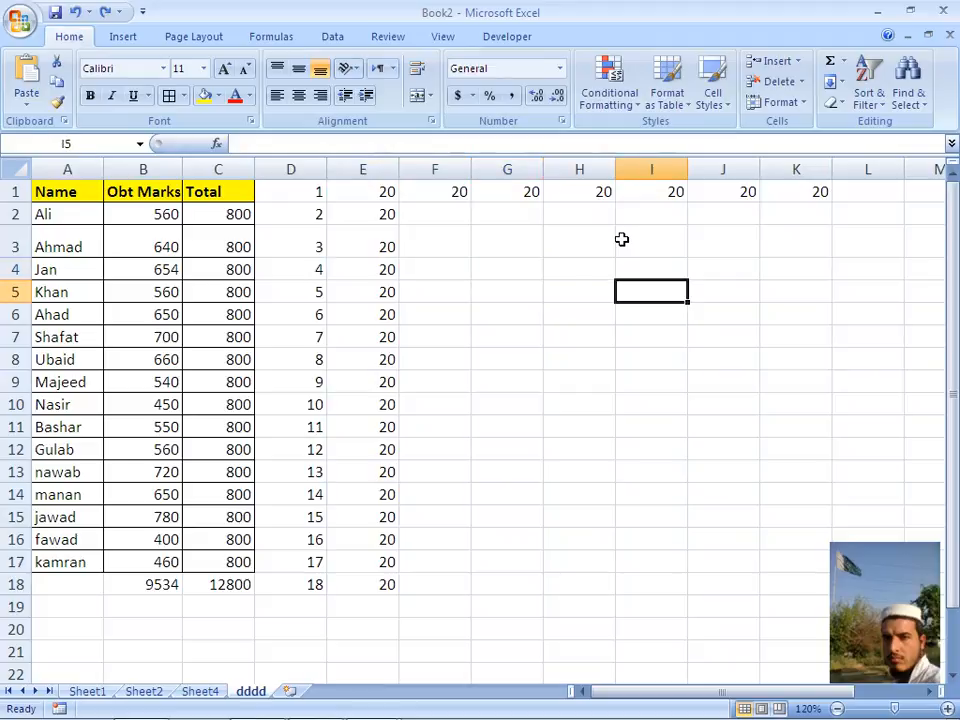
type("100")
key("Return")
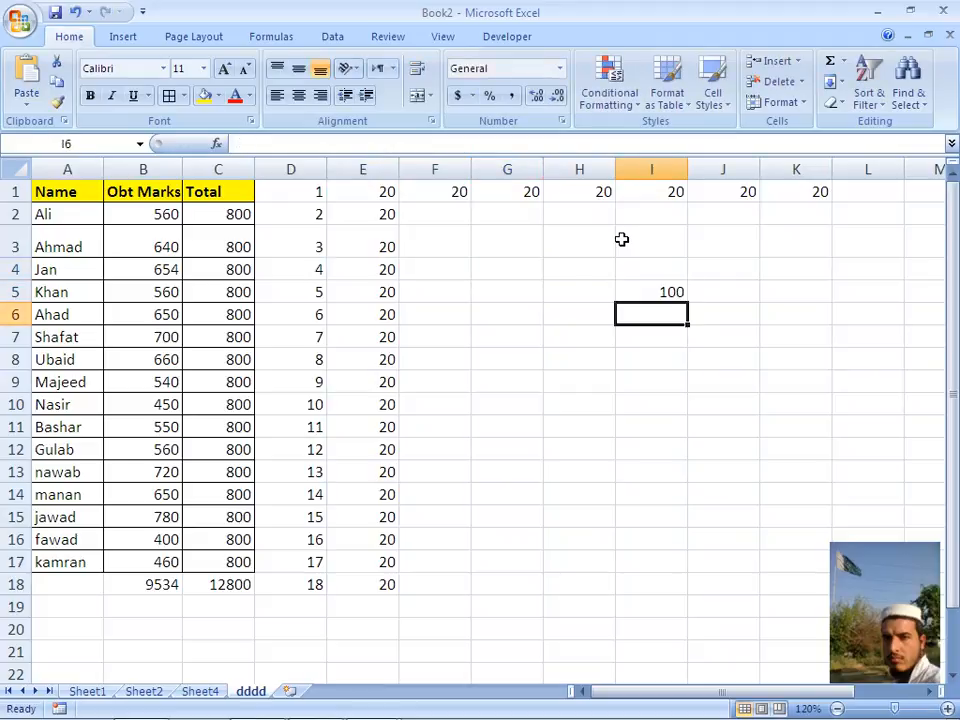
Step: AutoFill the 100 from I5 leftward to F5, and extend F5:I5 down to row 15
key("Up")
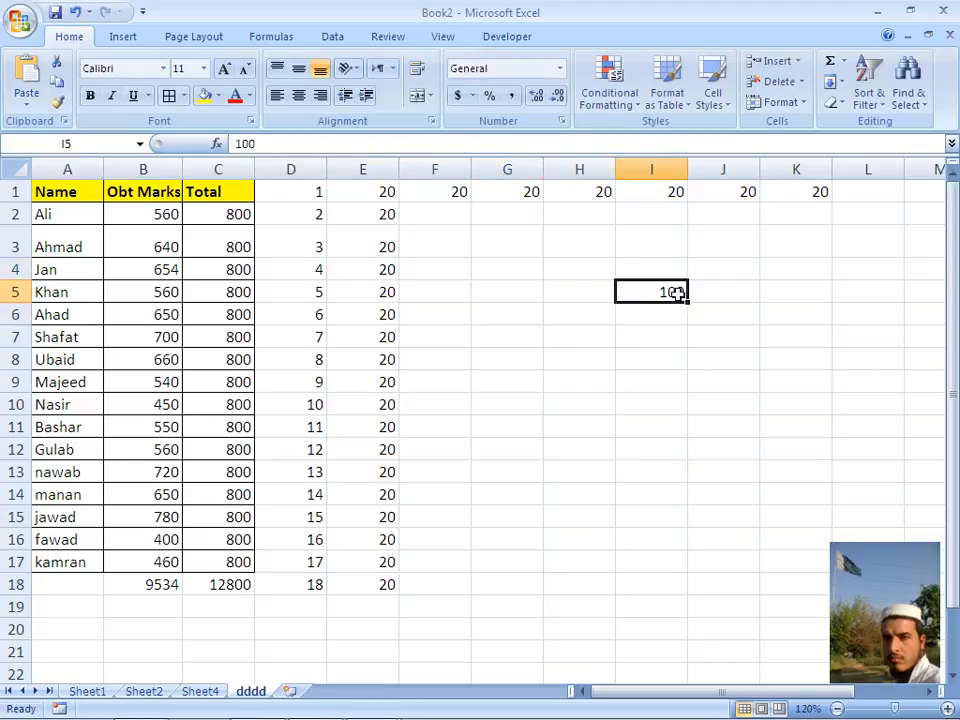
left_click_drag(689, 304, 424, 306)
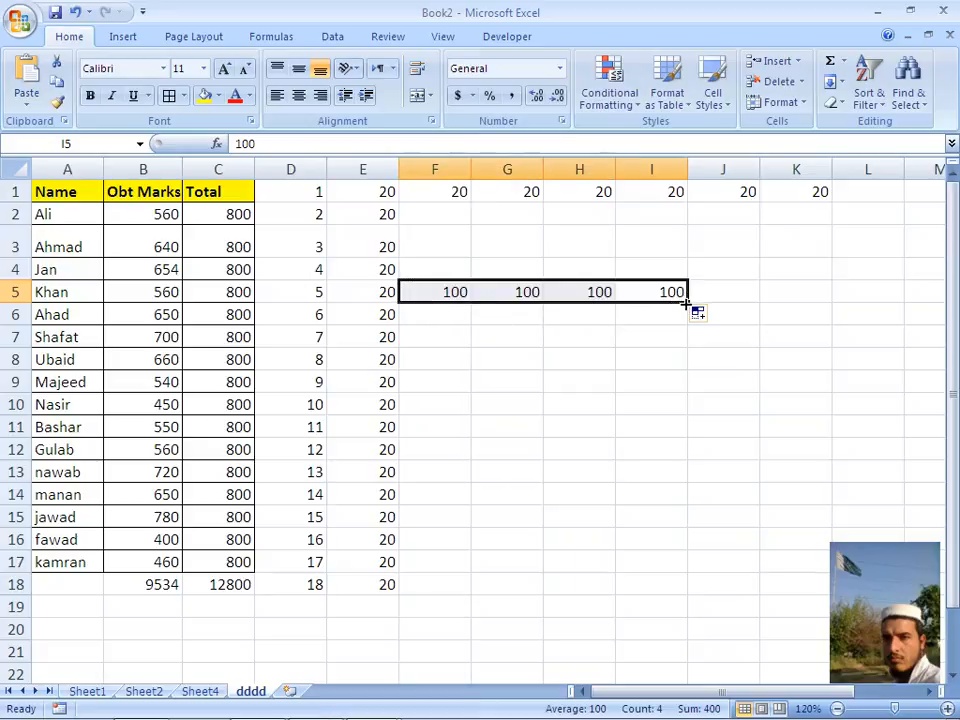
left_click_drag(686, 304, 698, 538)
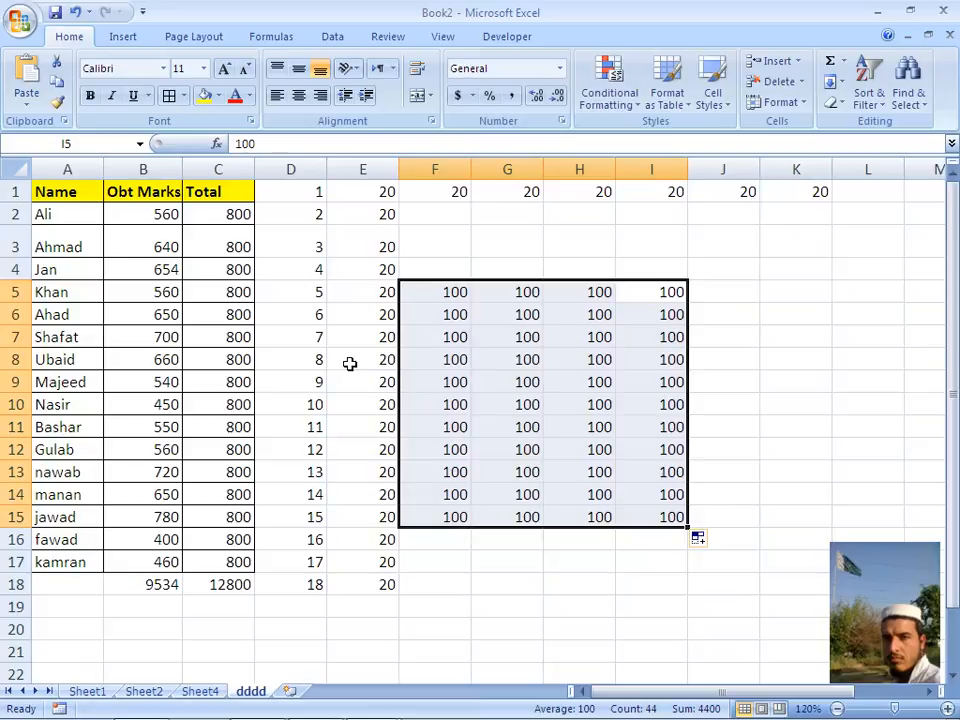
Step: Undo both fills of 100 and the entry in cell I5
key("ctrl+z")
key("ctrl+z")
key("ctrl+z")
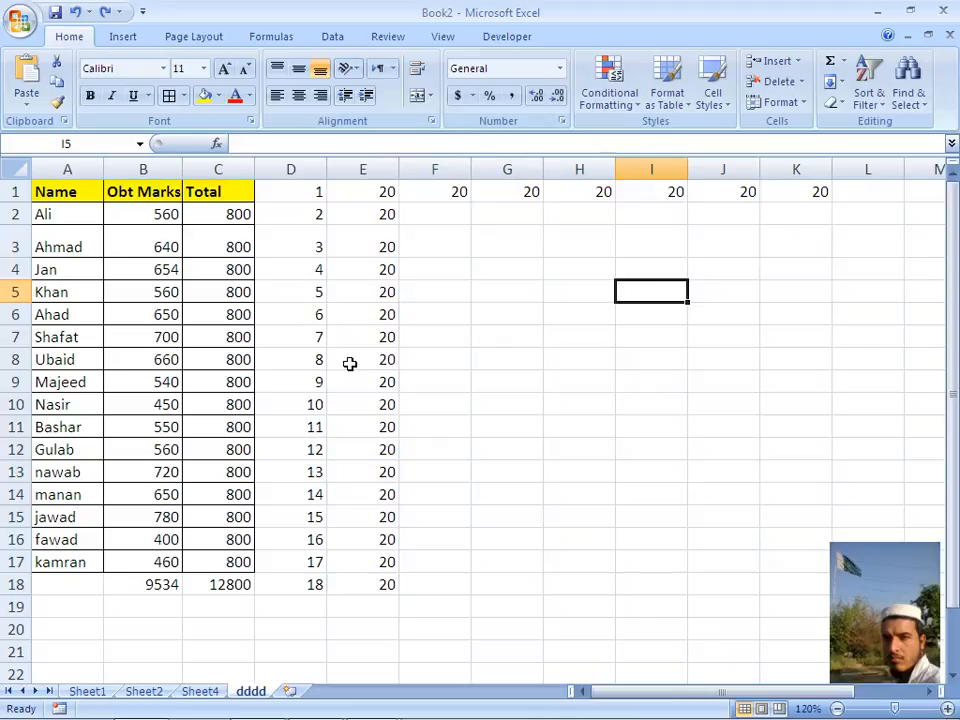
Step: Clear the contents of cells D1:K19 beside the marks table
key("Up")
key("Up")
key("Up")
key("Up")
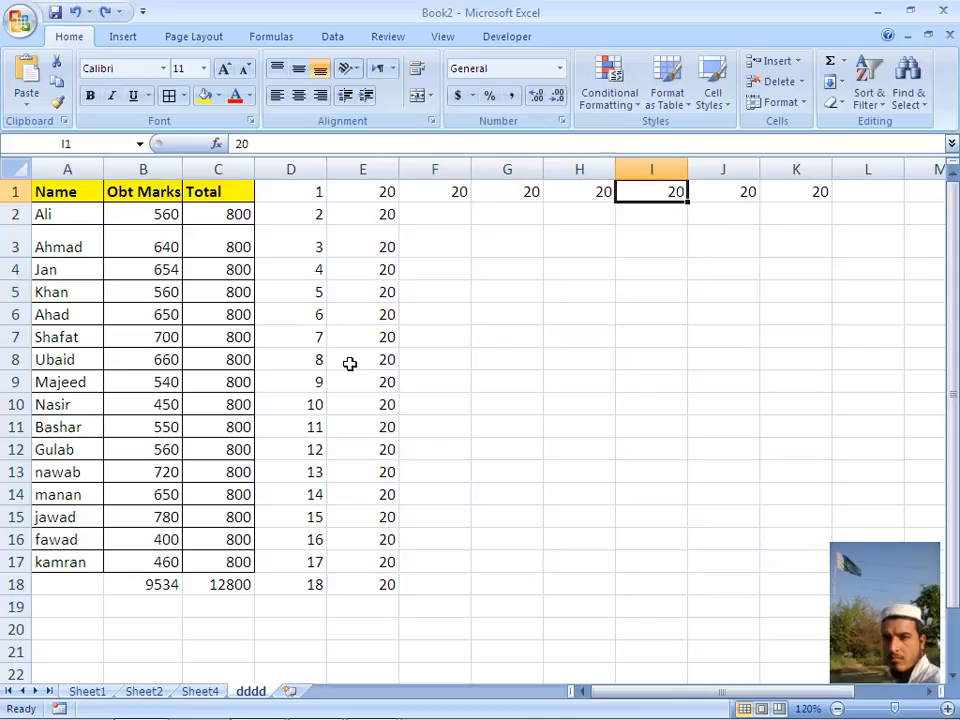
key("Right")
key("Right")
key("Right")
key("Left")
key("Home")
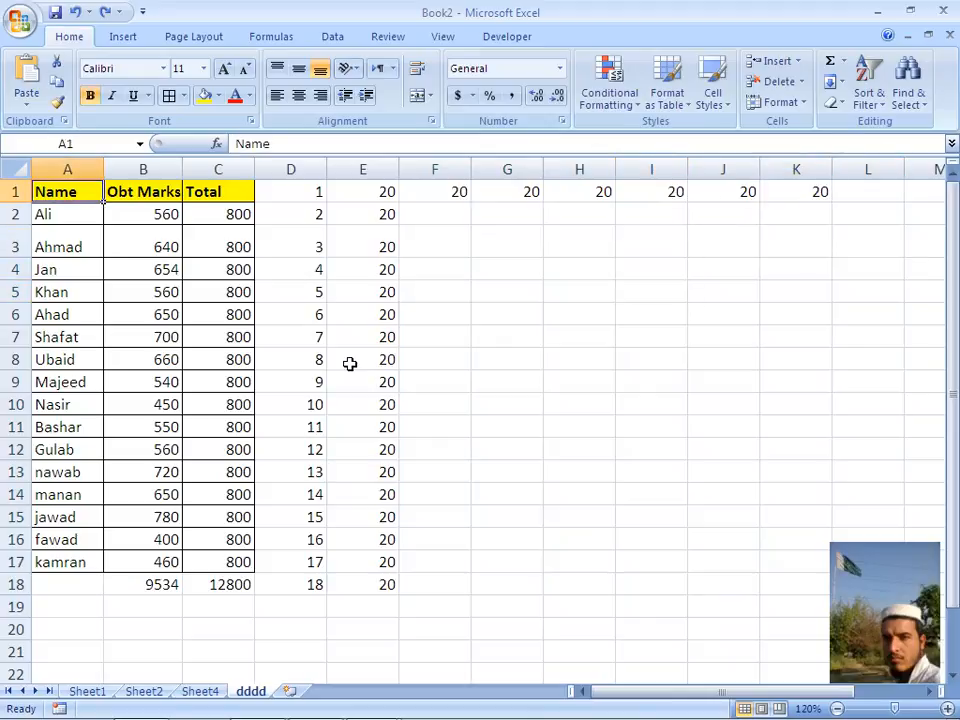
key("Right")
key("Right")
key("Right")
key("Right")
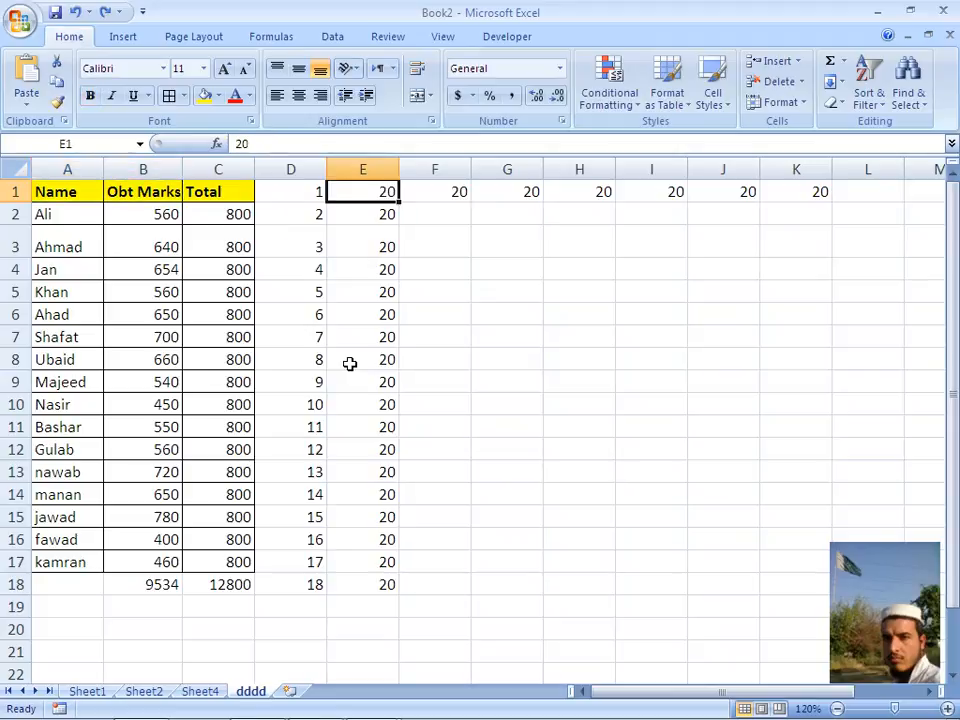
key("ctrl+Right")
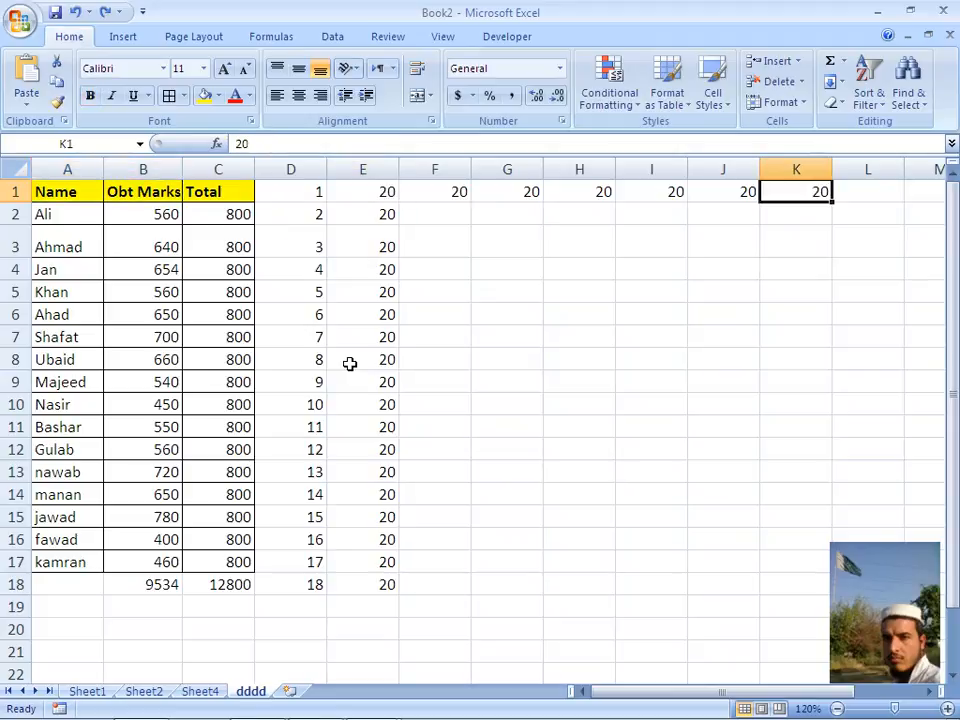
key("ctrl+shift+Left")
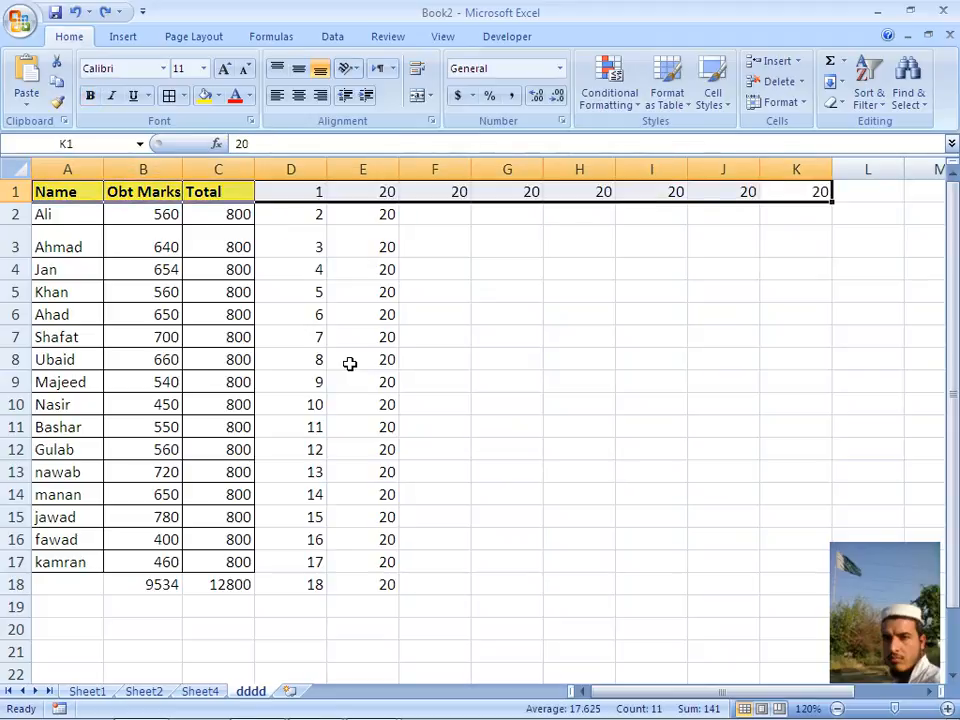
key("shift+Right")
key("shift+Right")
key("shift+Right")
key("shift+Down")
key("shift+Down")
key("shift+Down")
key("shift+Down")
key("shift+Down")
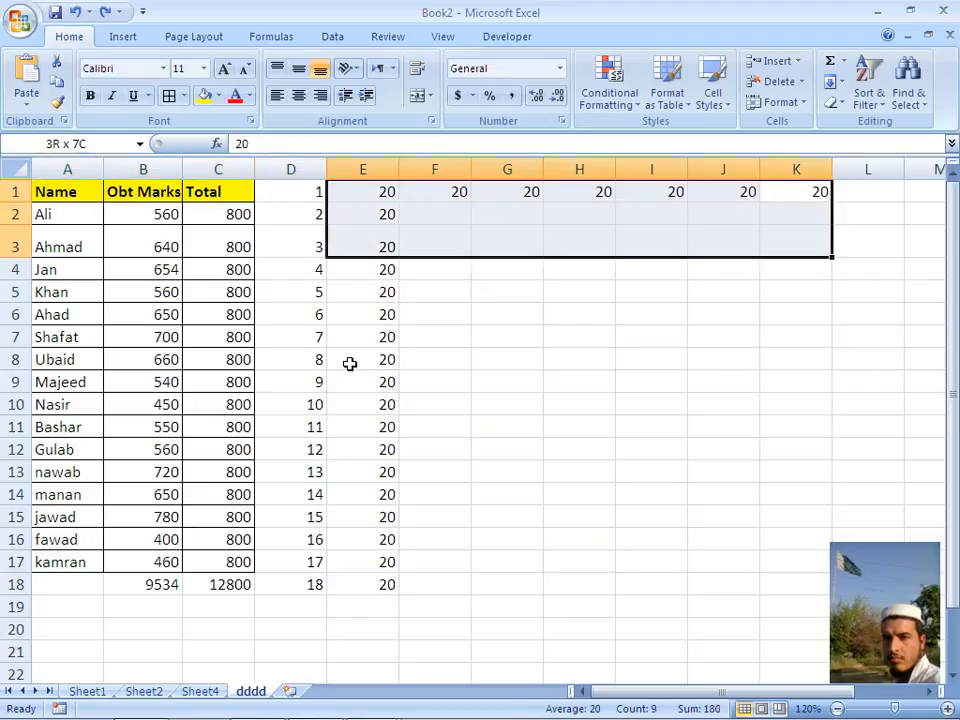
key("shift+Down")
key("shift+Down")
key("shift+Down")
key("shift+Down")
key("shift+Down")
key("shift+Down")
key("shift+Down")
key("shift+Down")
key("shift+Down")
key("shift+Down")
key("shift+Down")
key("shift+Down")
key("shift+Down")
key("shift+Down")
key("shift+Up")
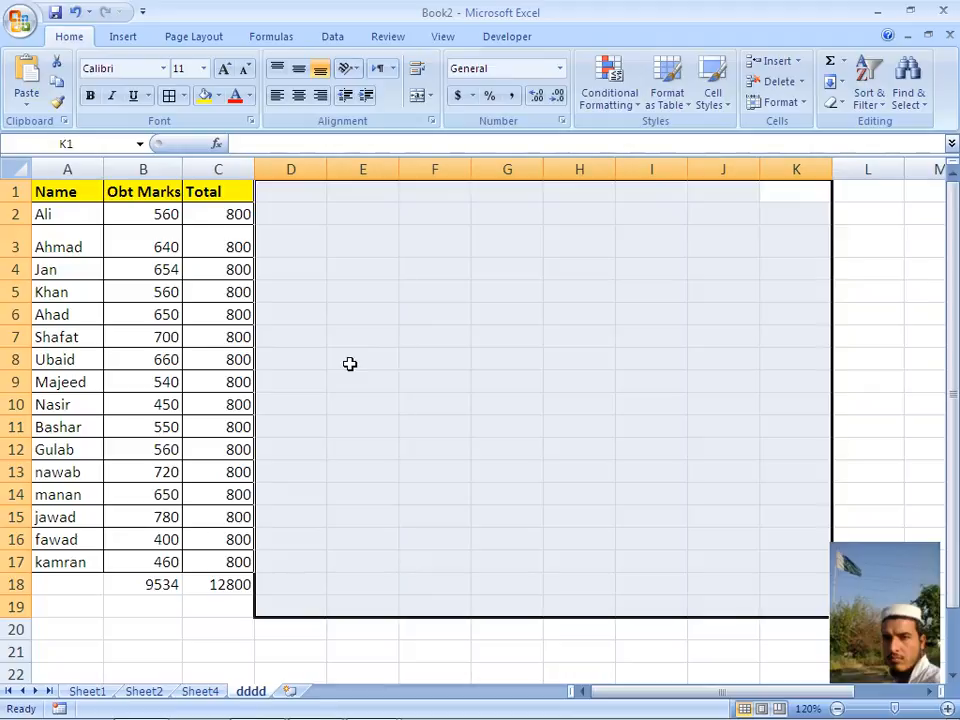
Step: Enter the months Jan, feb and mar in cells E1 to E3
key("Right")
key("Left")
key("Left")
key("Left")
key("Left")
key("Left")
key("Left")
key("Left")
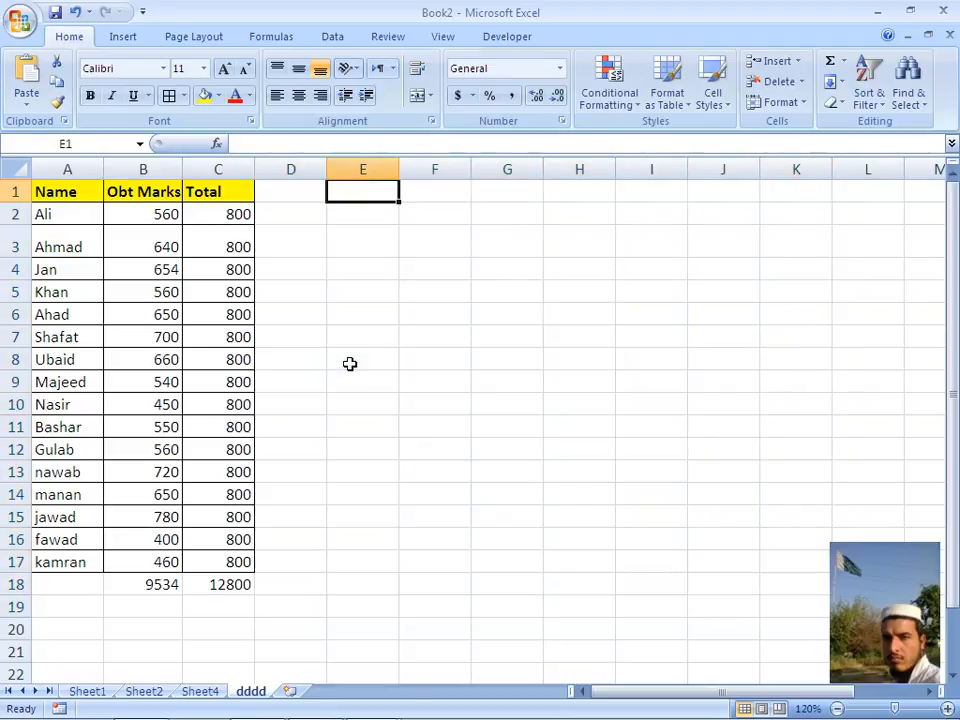
type("Jan")
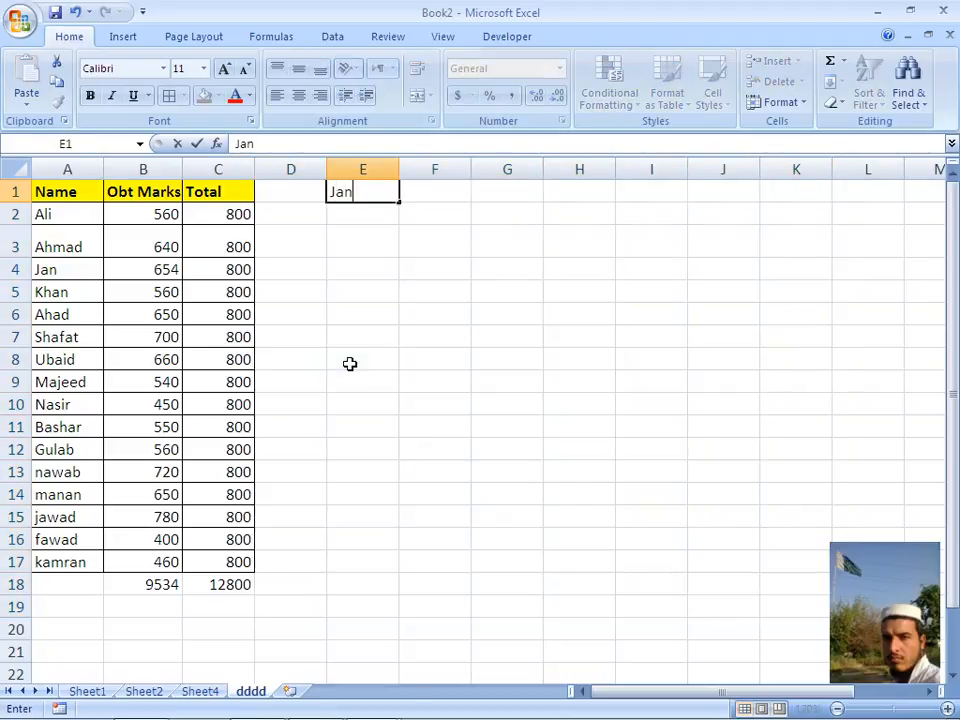
key("Return")
type("feb")
key("Return")
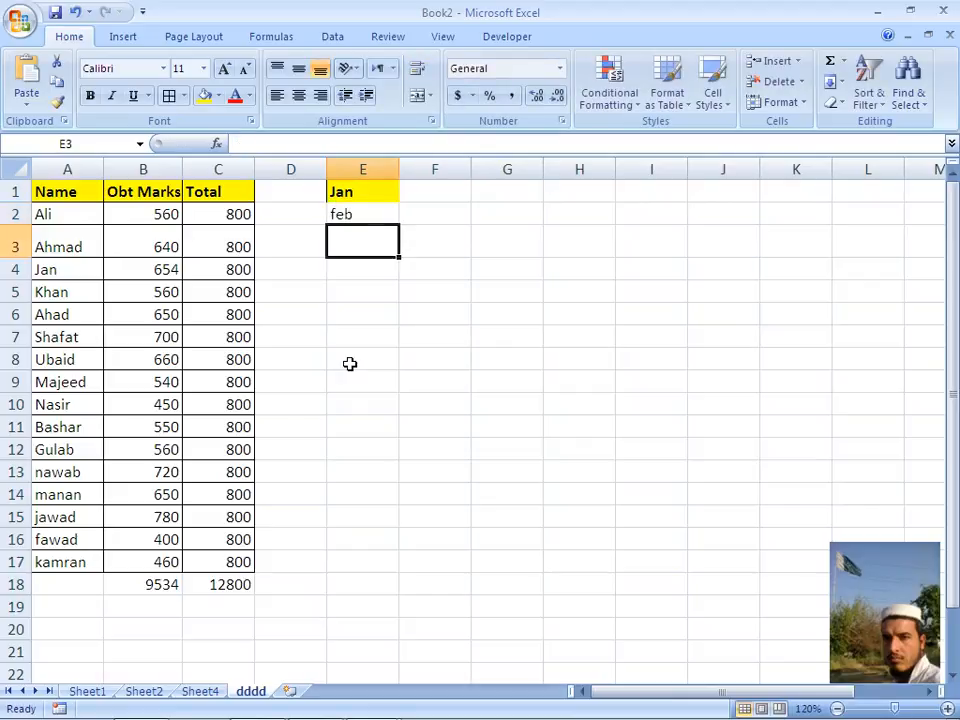
type("mar")
key("Return")
Step: AutoFill the month series from E1:E3 down to cell E17
key("Up")
key("Up")
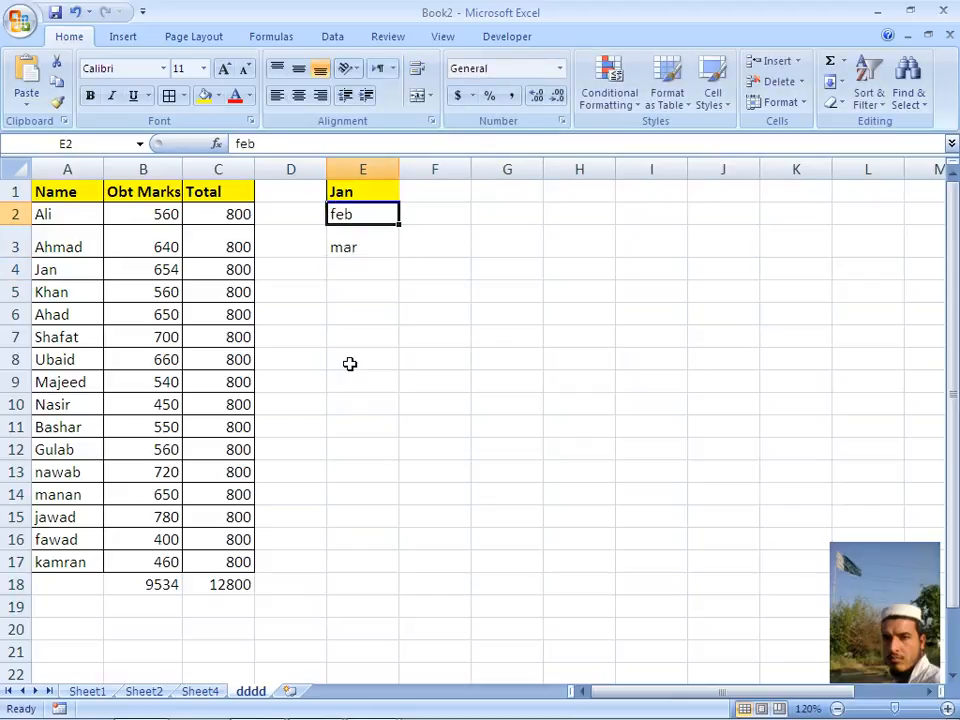
key("Up")
key("shift+Down")
key("shift+Down")
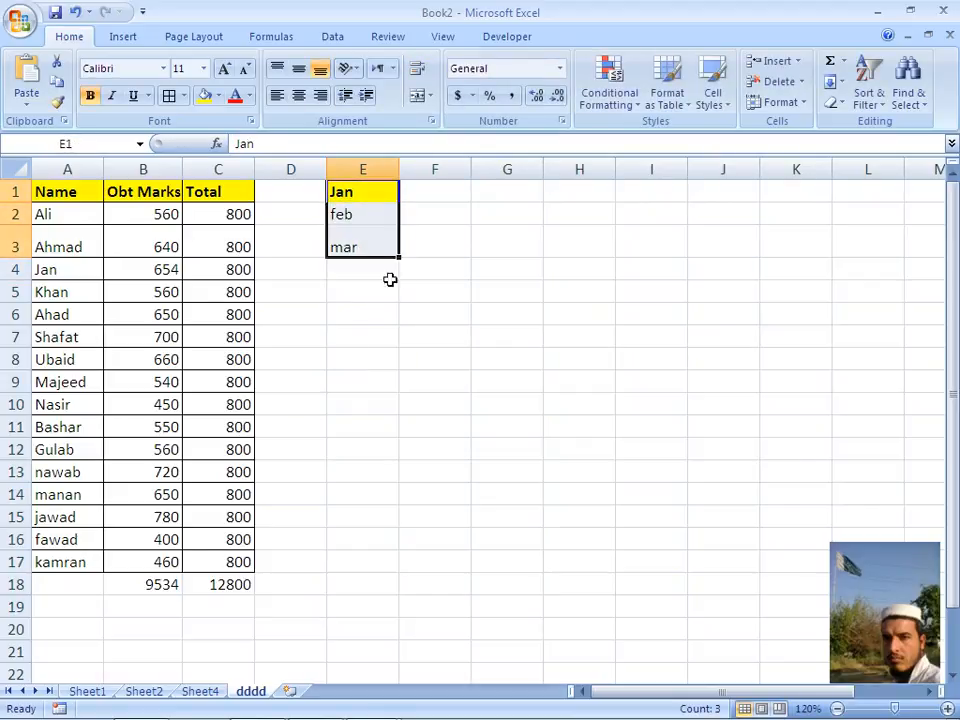
left_click_drag(399, 259, 400, 572)
Step: Enter sat in cell F1 and AutoFill the weekday names down to F17
key("Up")
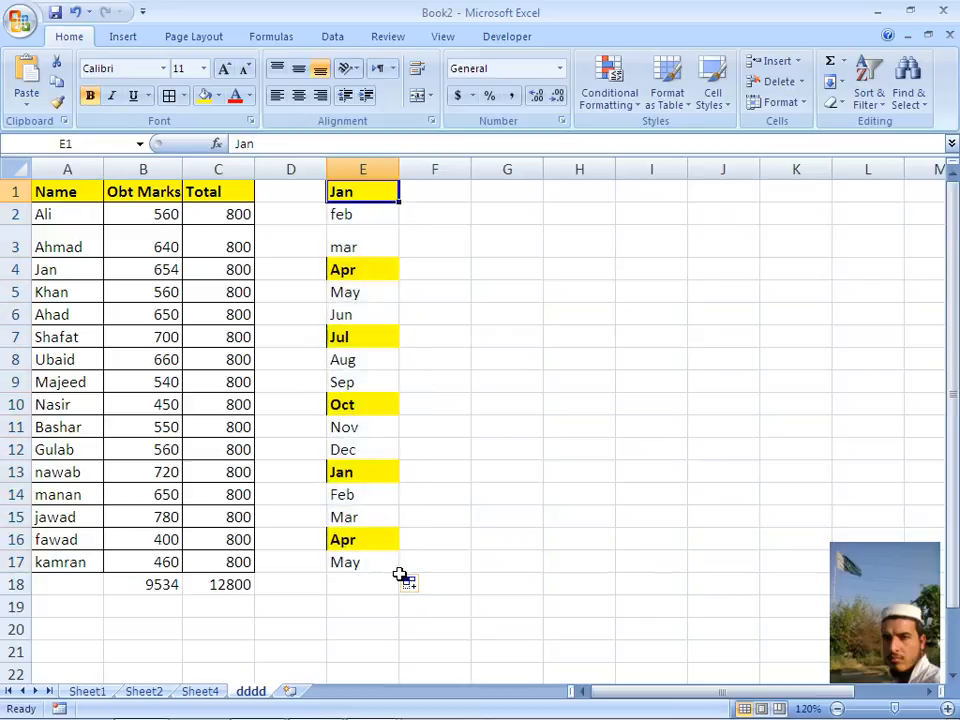
key("Right")
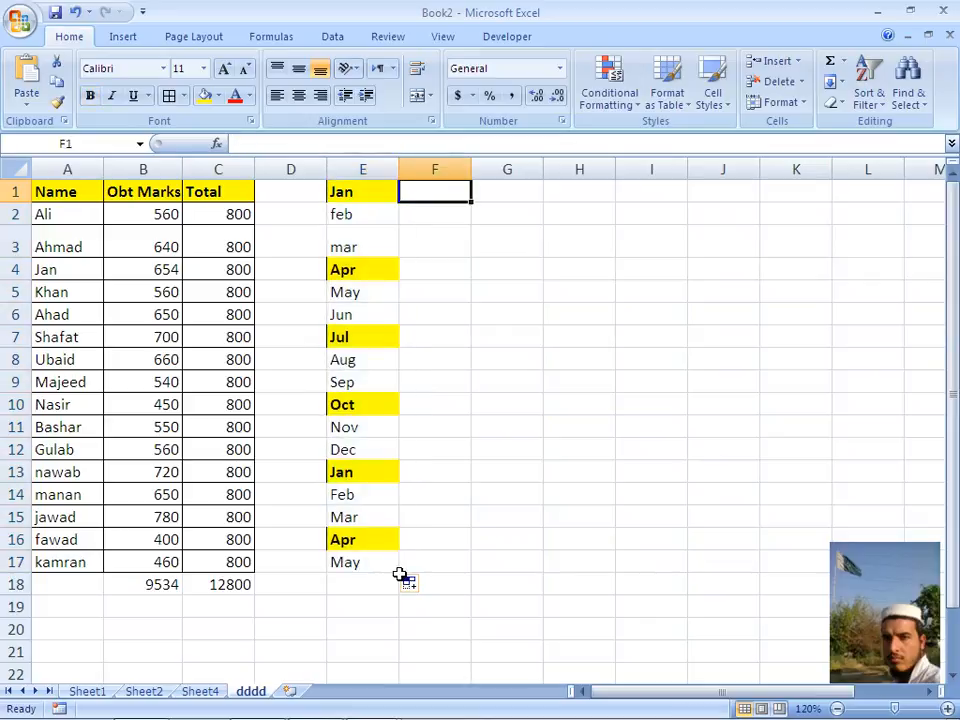
type("sat")
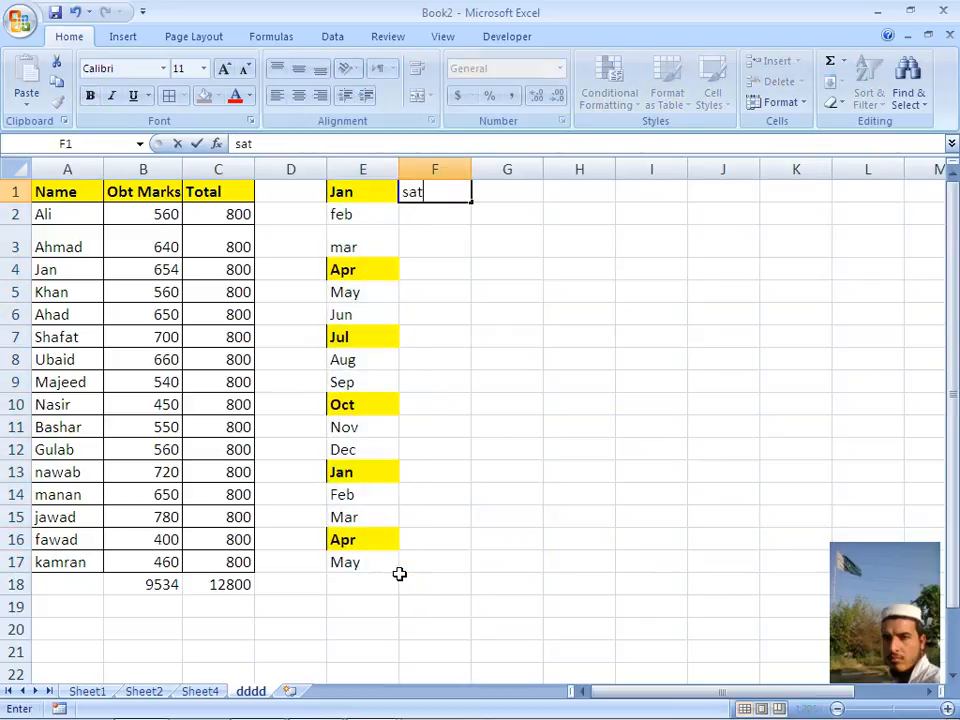
key("Return")
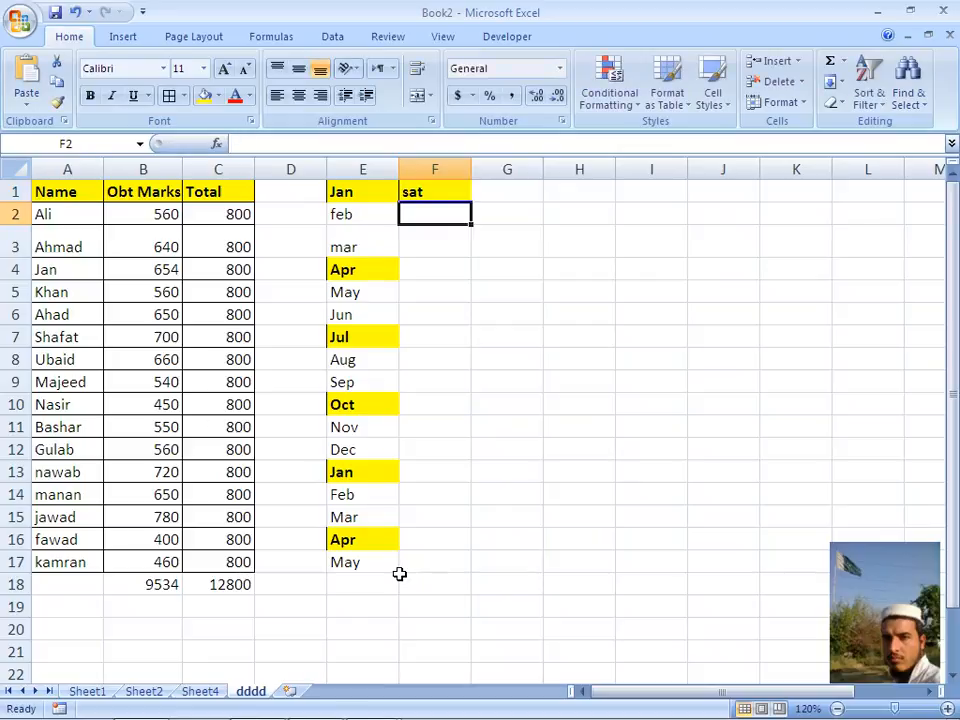
key("Up")
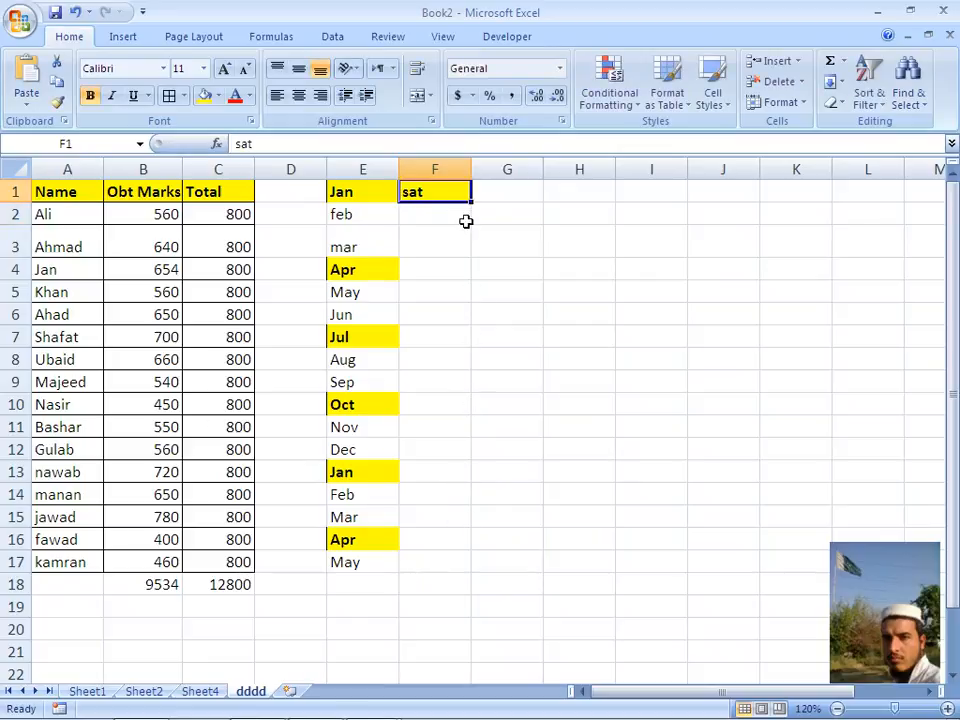
left_click_drag(470, 203, 461, 568)
key("Up")
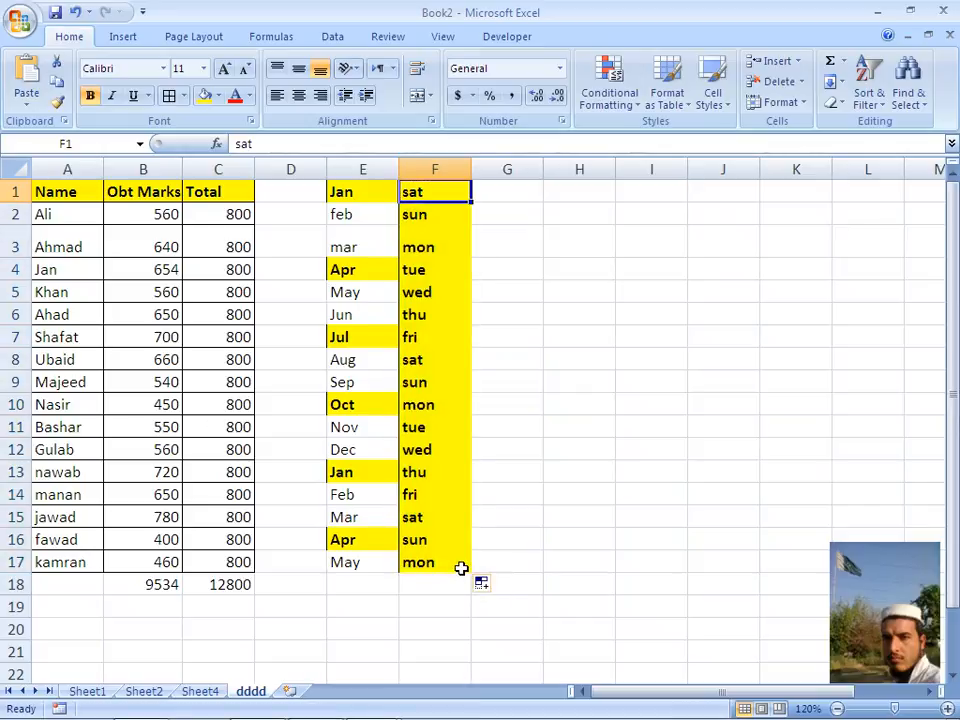
Step: Enter the odd numbers 1, 3 and 5 in cells G4 to G6
key("Down")
key("Down")
key("Right")
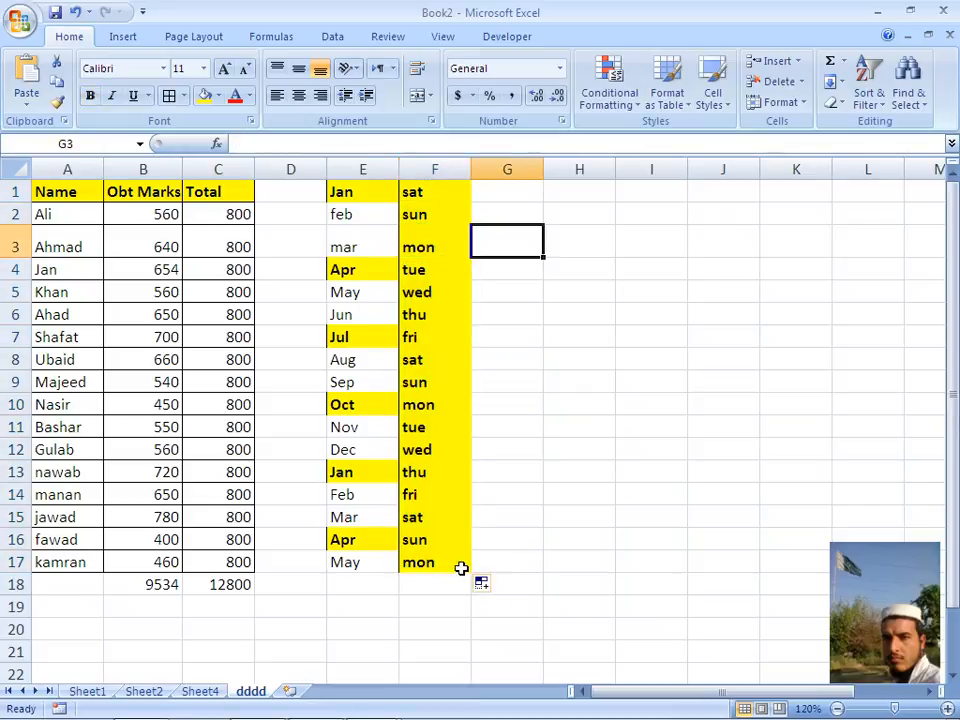
key("Down")
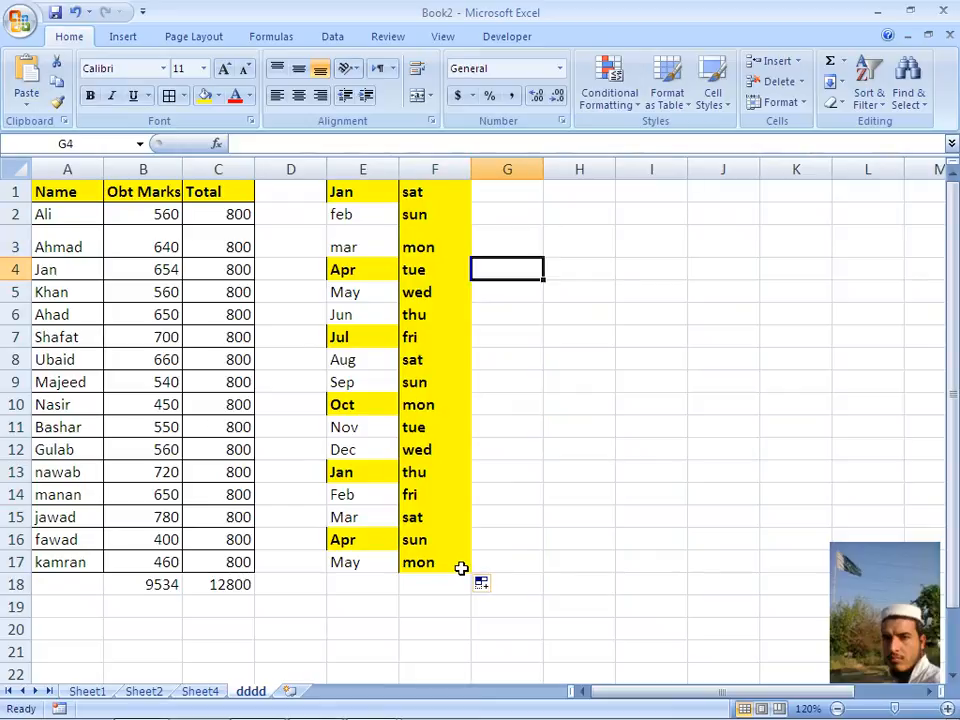
type("1")
key("Return")
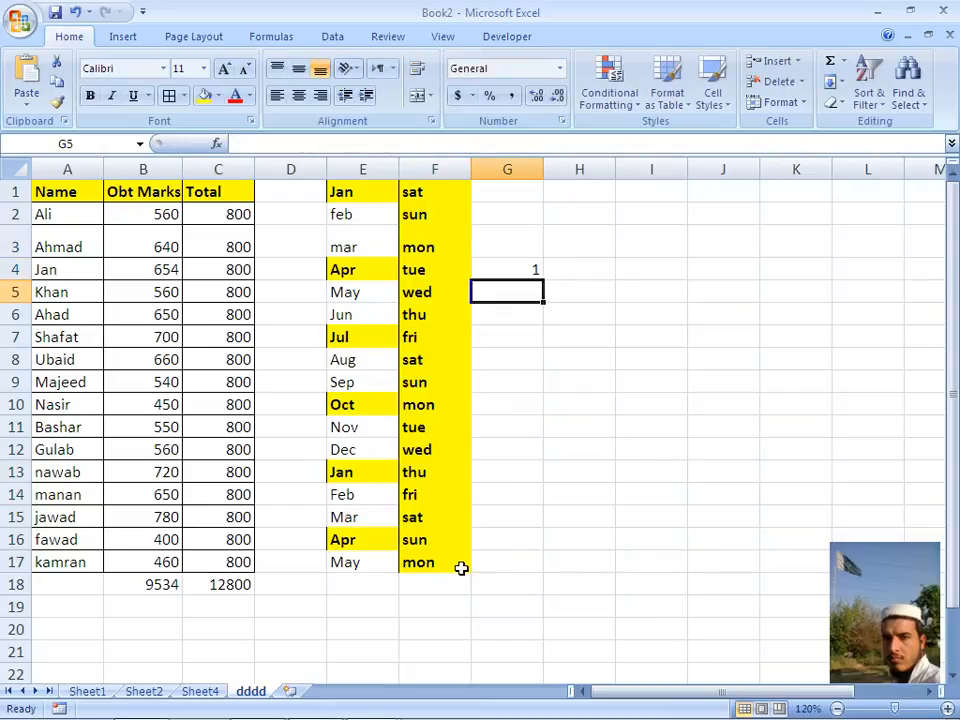
type("3")
key("Return")
type("5")
key("Return")
Step: AutoFill the odd-number series from G4:G6 down to cell G17
key("Up")
key("Up")
key("Up")
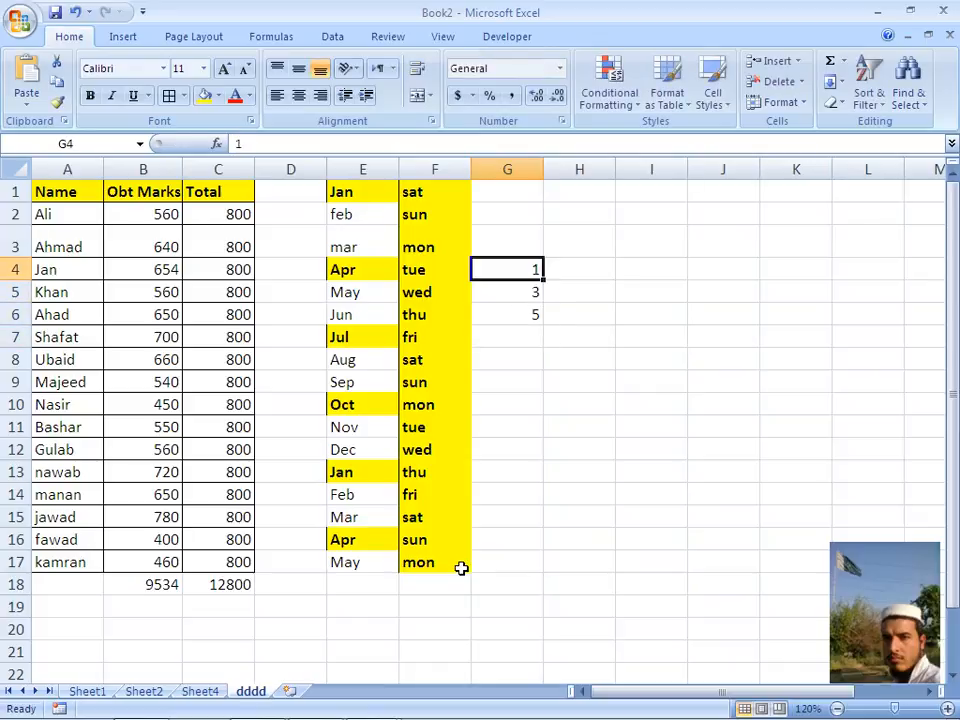
key("shift+Down")
key("shift+Down")
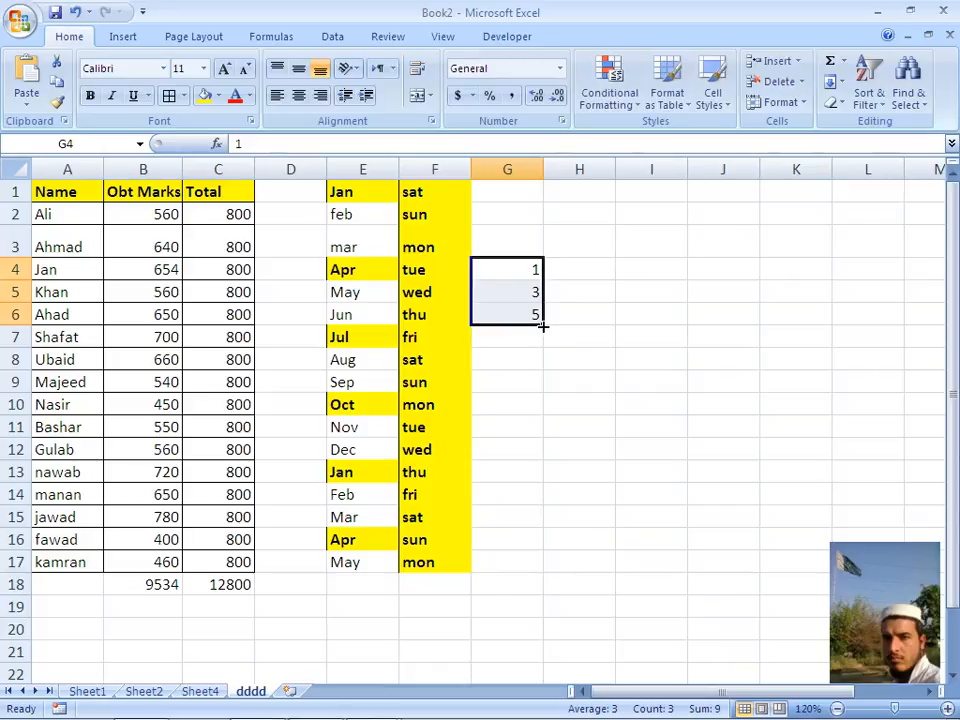
left_click_drag(543, 326, 533, 576)
Step: Enter the even numbers 2 and 4 in cells H4 and H5
key("Right")
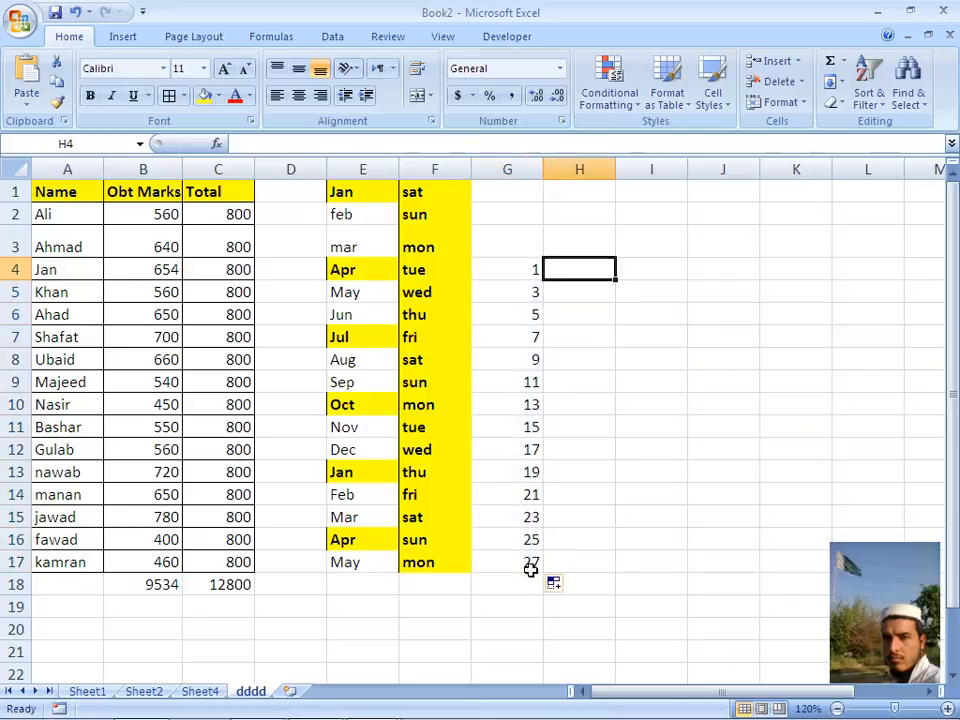
type("2")
key("Return")
type("4")
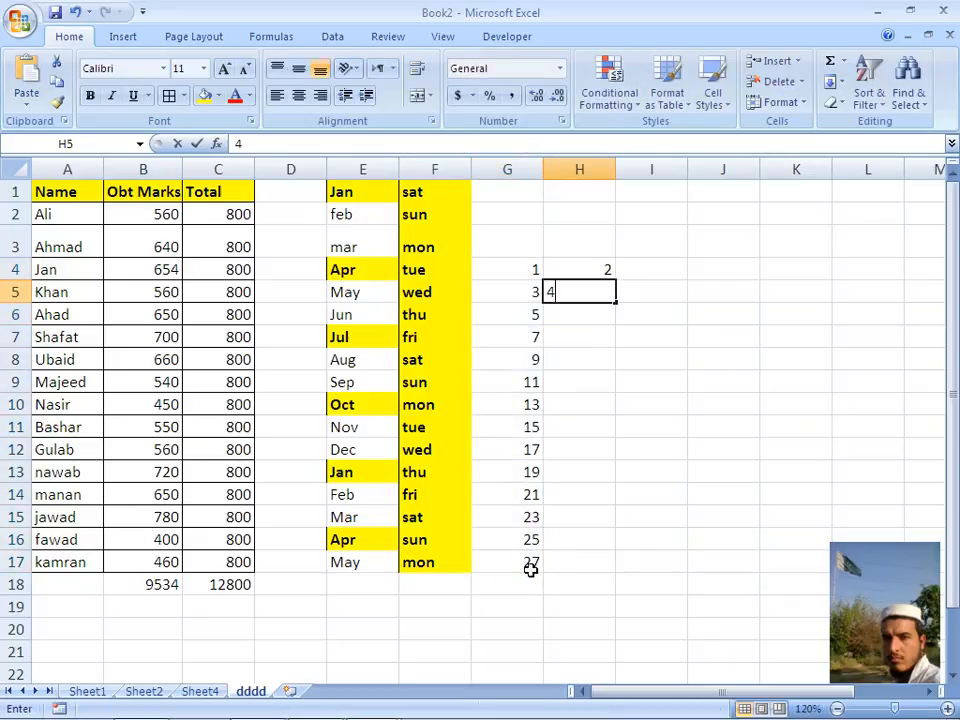
key("Return")
Step: AutoFill the even-number series from H4:H5 down to cell H17
key("shift+Up")
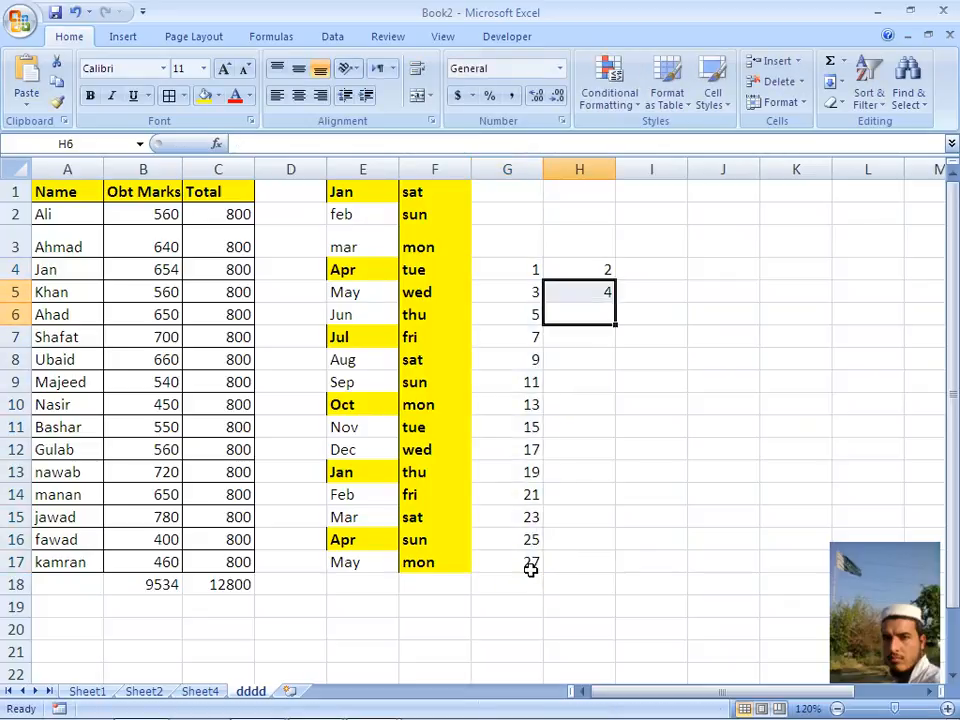
key("Up")
key("Up")
key("shift+Down")
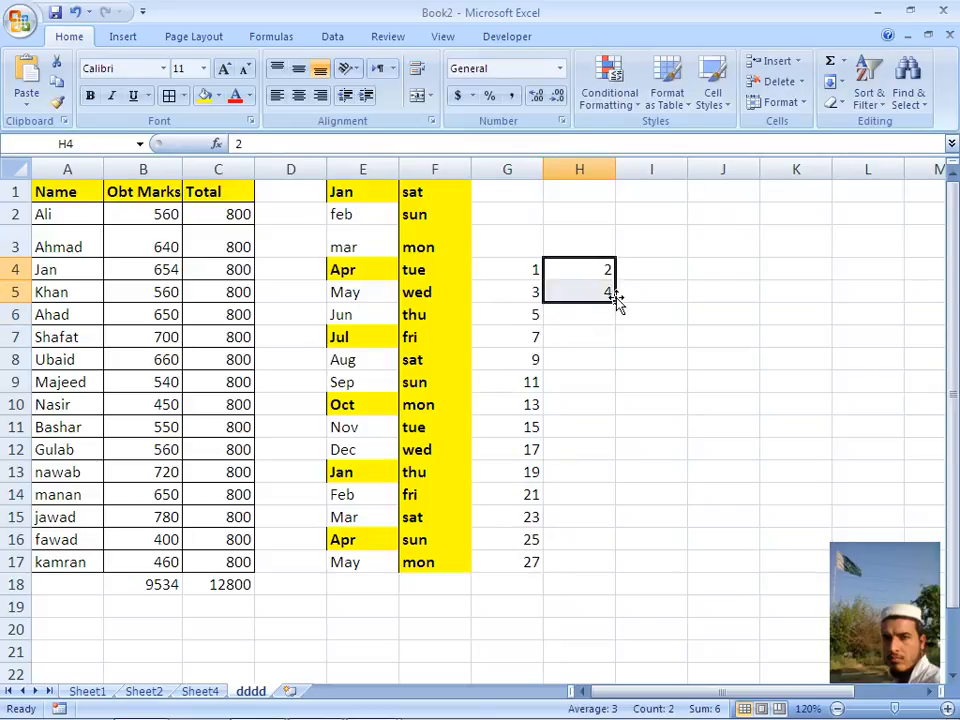
left_click_drag(619, 302, 600, 578)
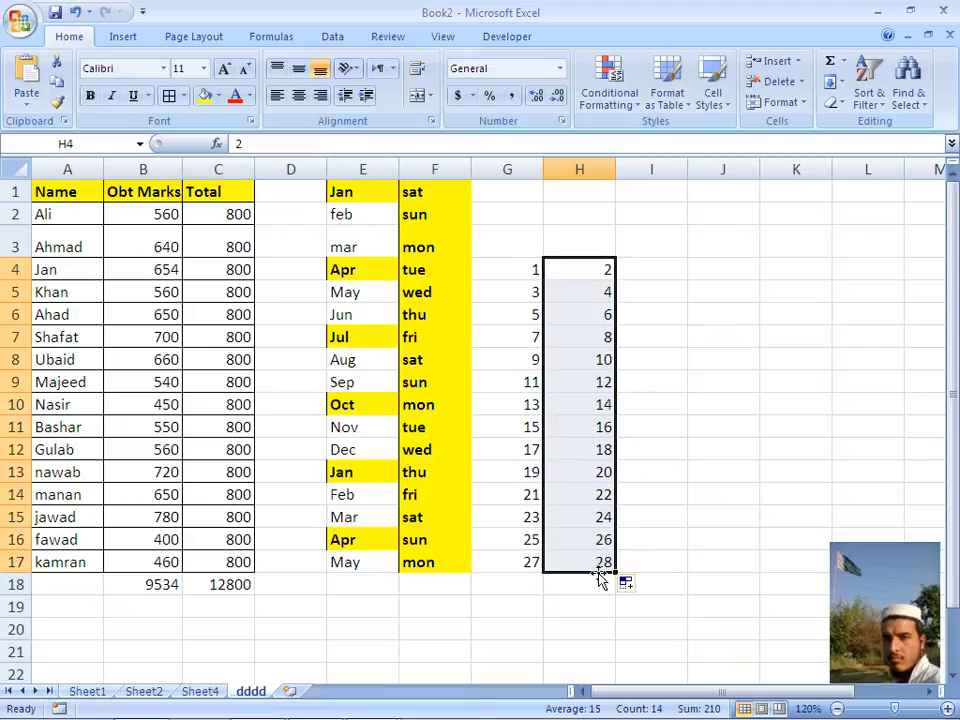
Step: Try to fill a linear series in columns from the empty cell I4 with a stop value of 20
key("Right")
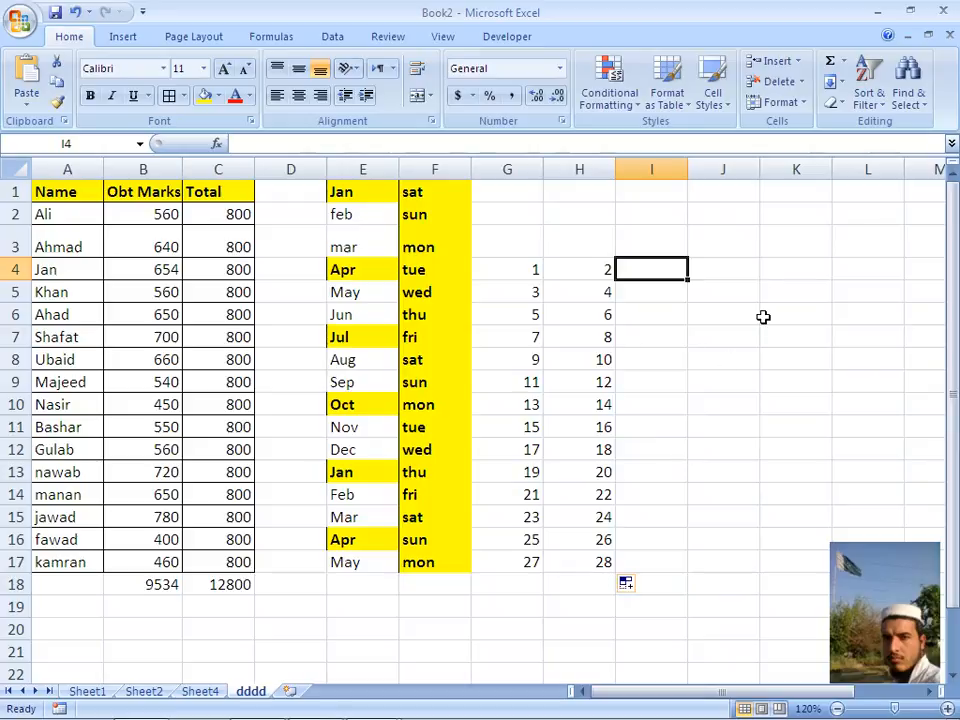
left_click(838, 82)
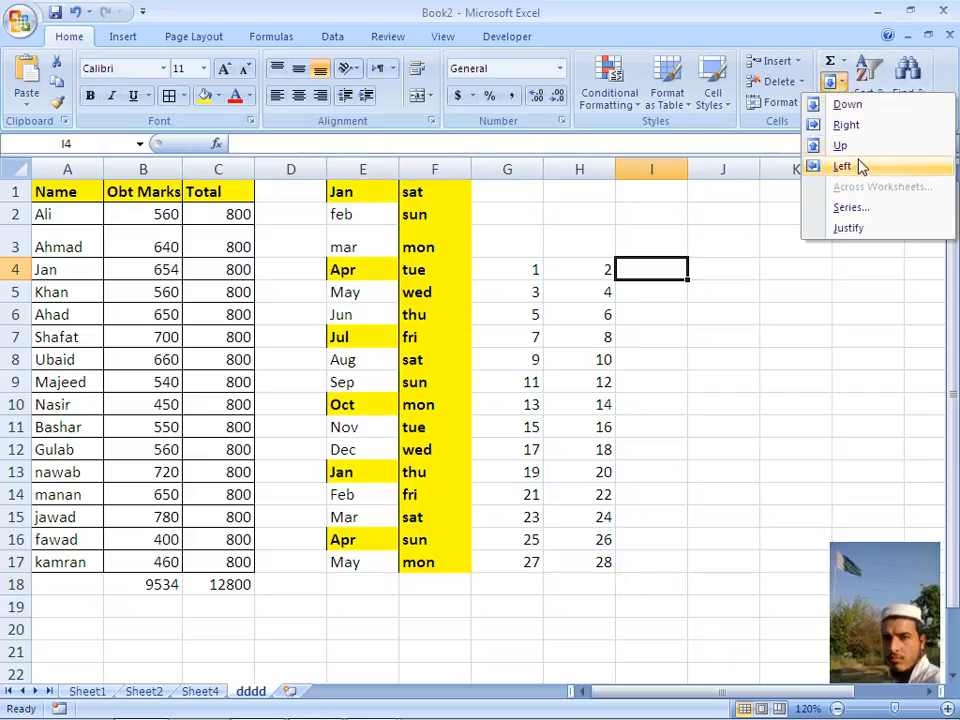
left_click(850, 208)
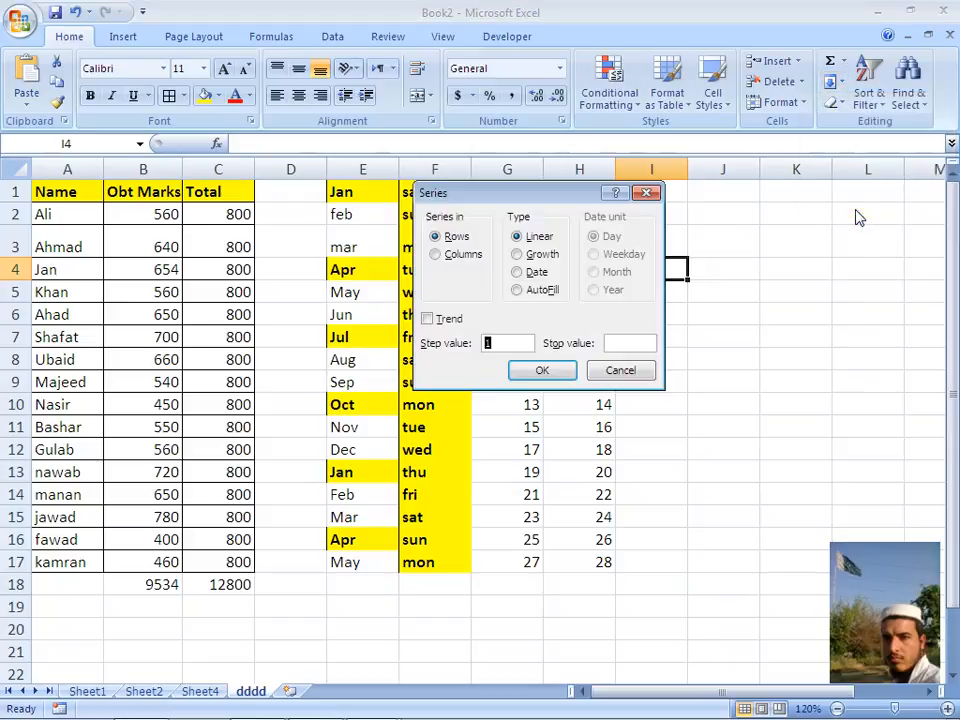
left_click(436, 256)
left_click(618, 346)
type("20")
left_click(546, 371)
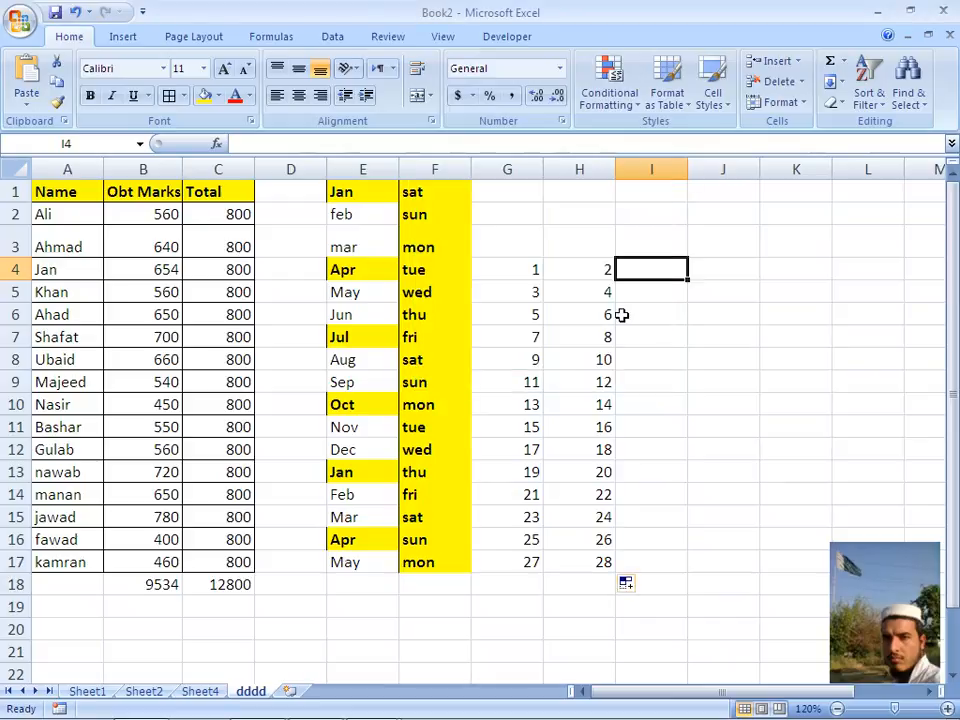
Step: Enter 1 in cell I4 and fill I4:I17 with a linear column series using a step value of 1
type("1")
key("ctrl+Return")
key("shift+Down")
key("shift+Down")
key("shift+Down")
key("shift+Down")
key("shift+Down")
key("shift+Down")
key("shift+Down")
key("shift+Down")
key("shift+Down")
key("shift+Down")
key("shift+Down")
key("shift+Down")
key("shift+Down")
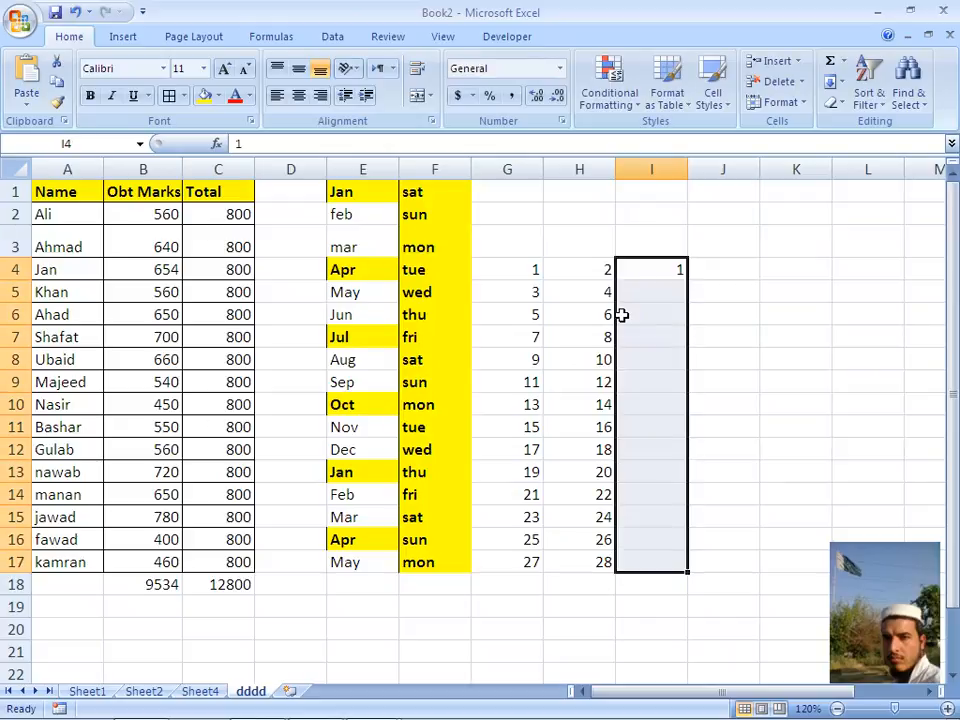
left_click(840, 82)
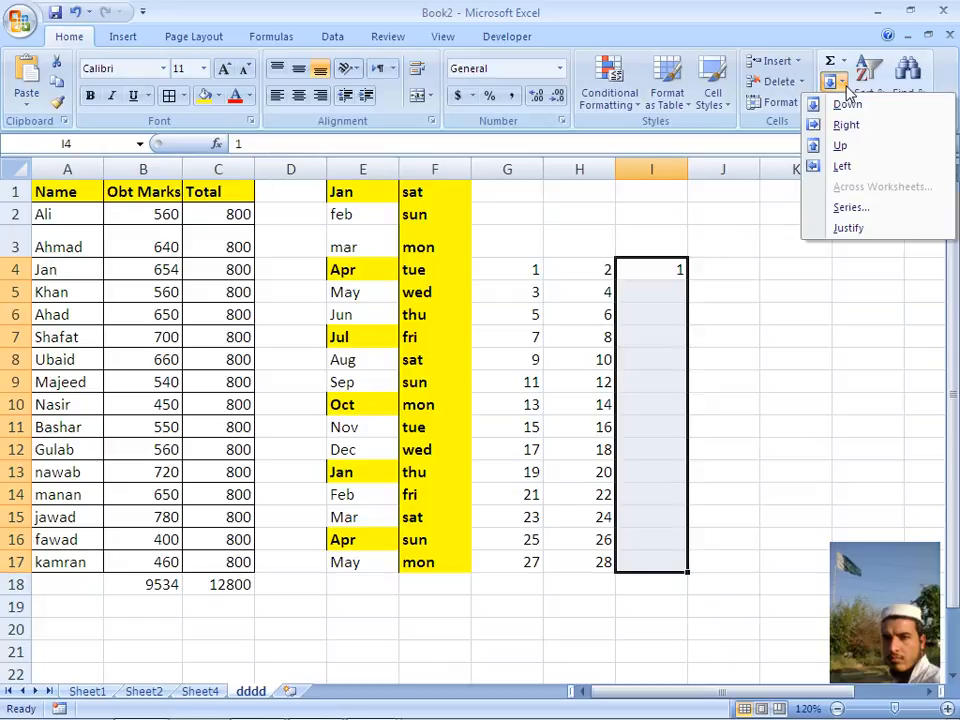
left_click(852, 207)
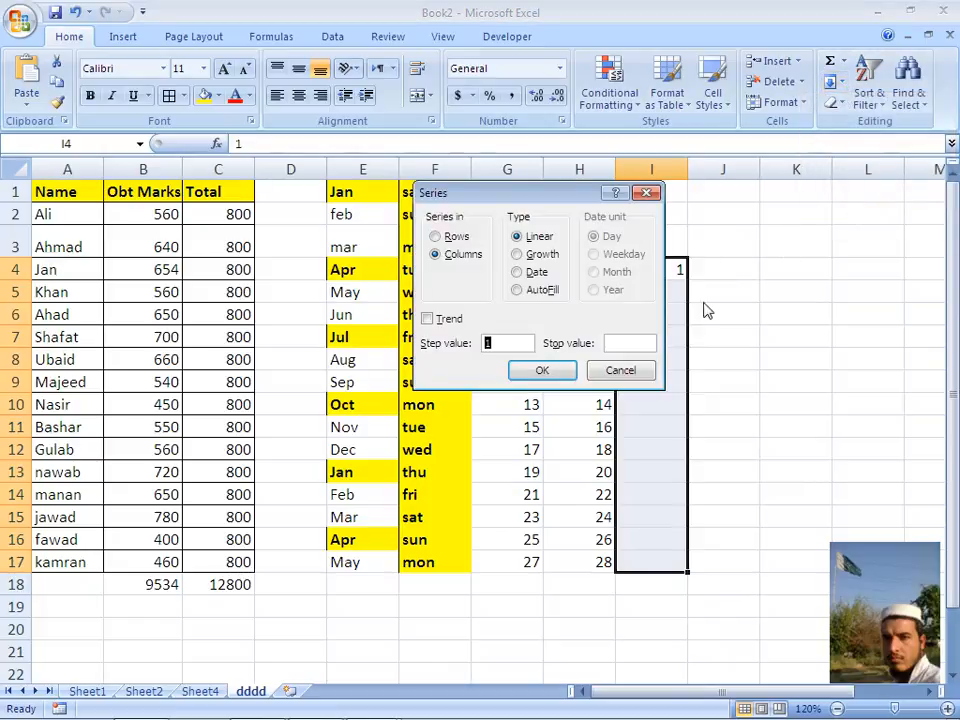
left_click(630, 343)
left_click(542, 370)
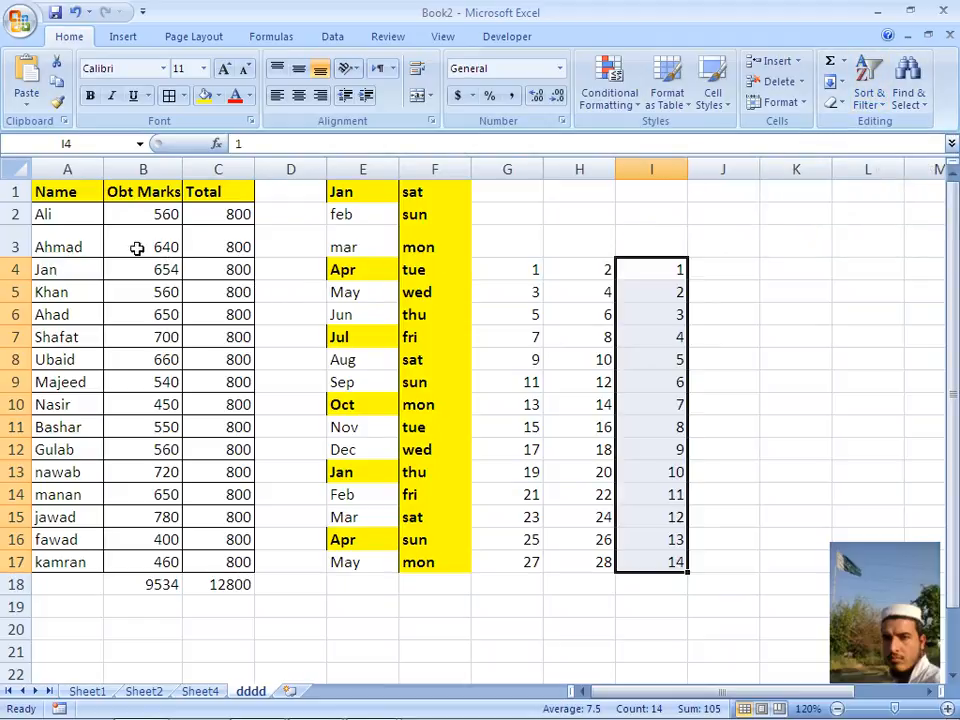
Step: Sort the marks table by the Name column from A to Z
left_click(70, 218)
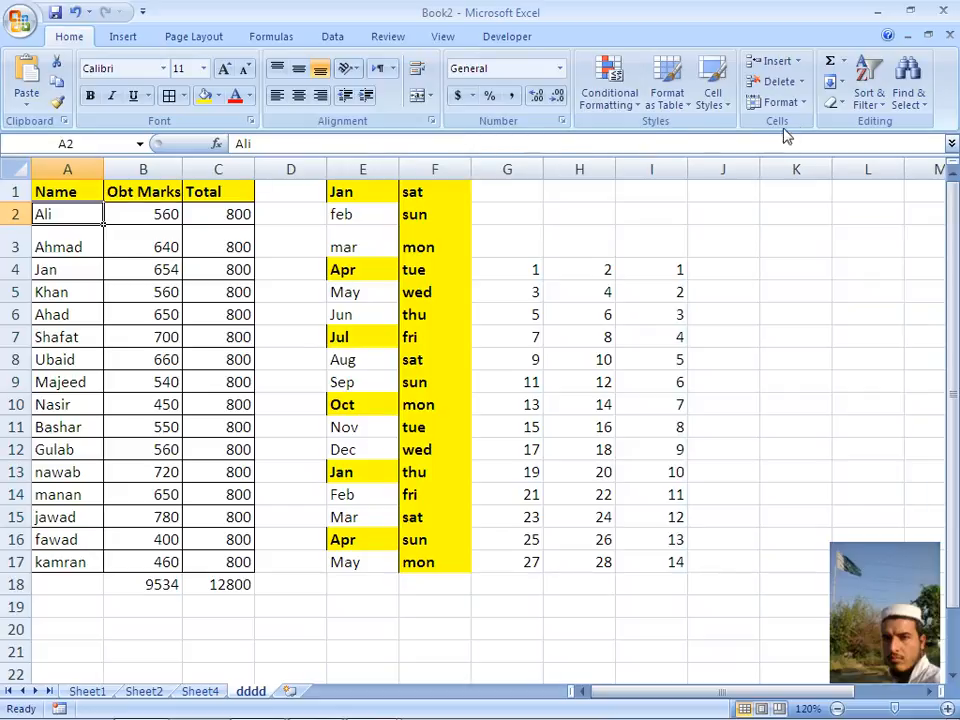
left_click(874, 103)
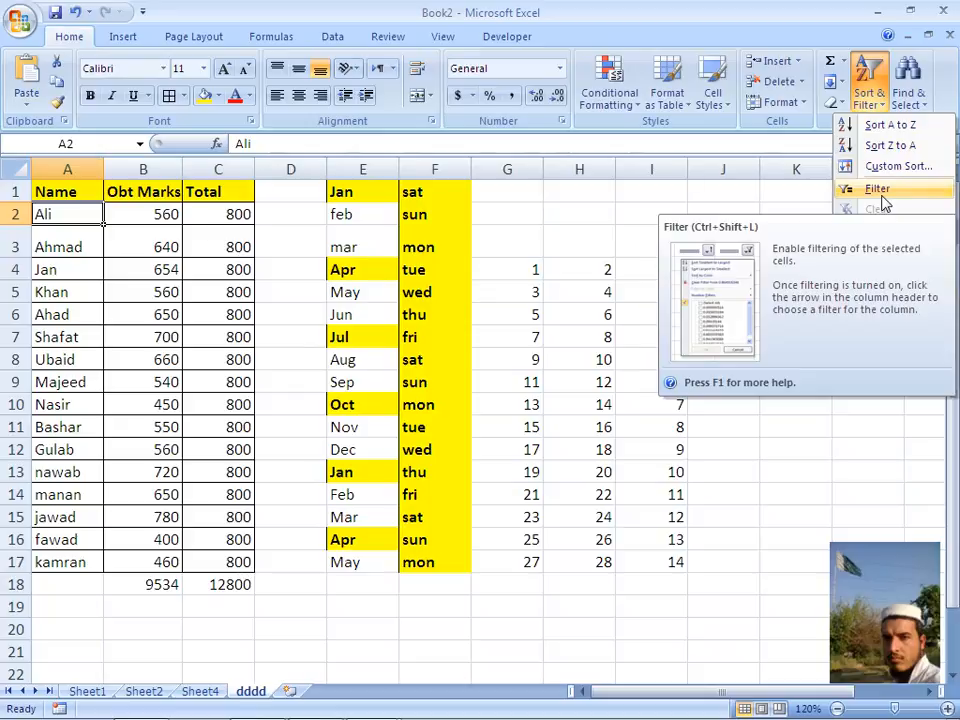
left_click(890, 127)
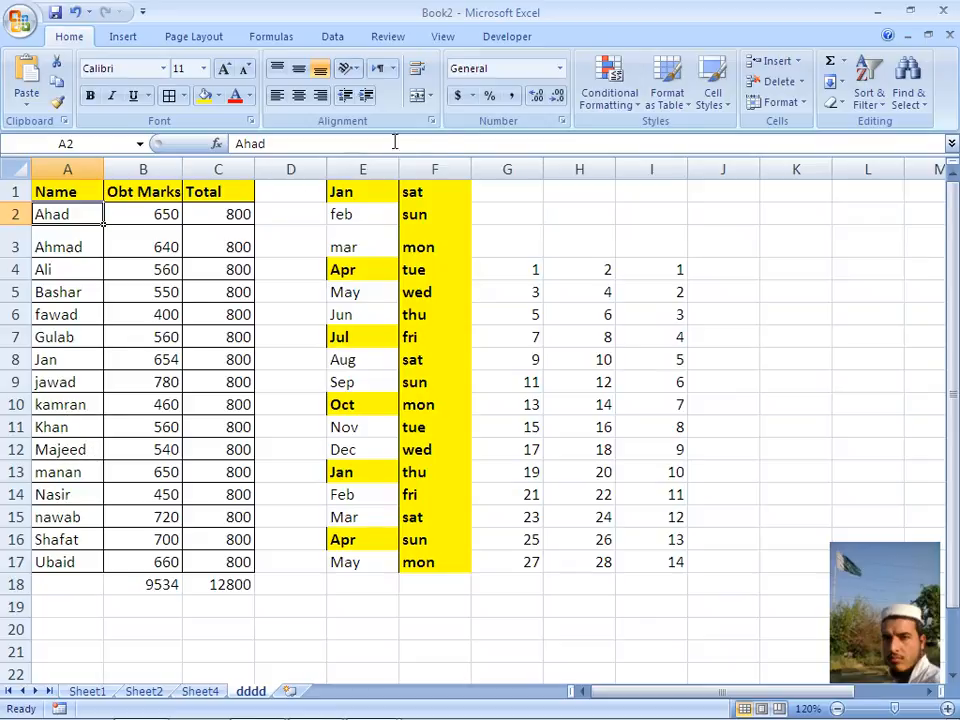
Step: Sort the marks table by Name from Z to A, and return it to A to Z order
left_click(875, 101)
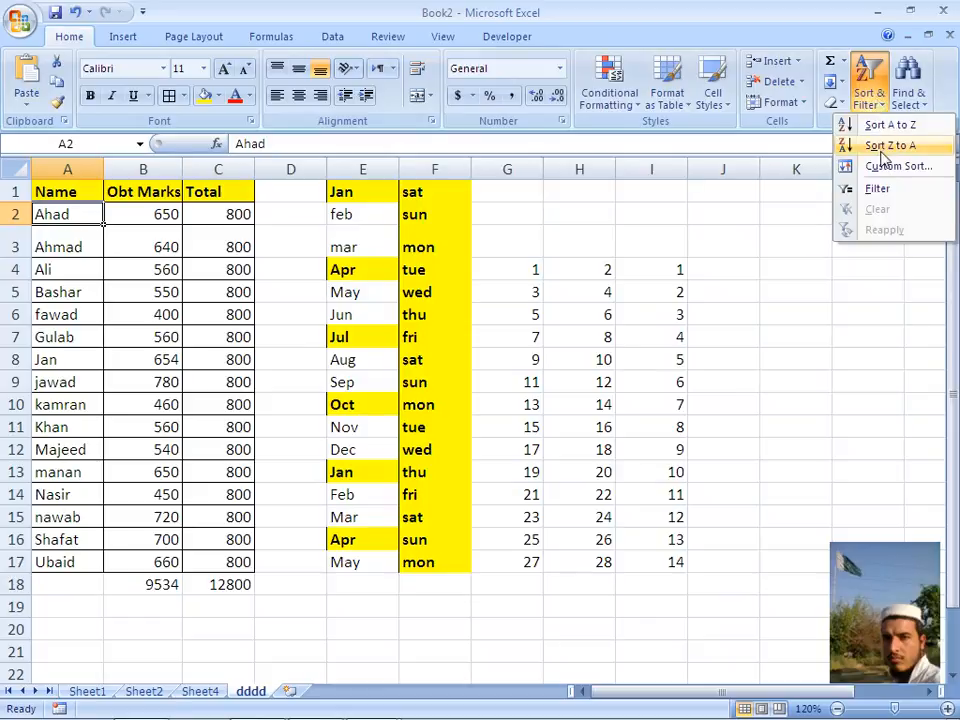
left_click(884, 148)
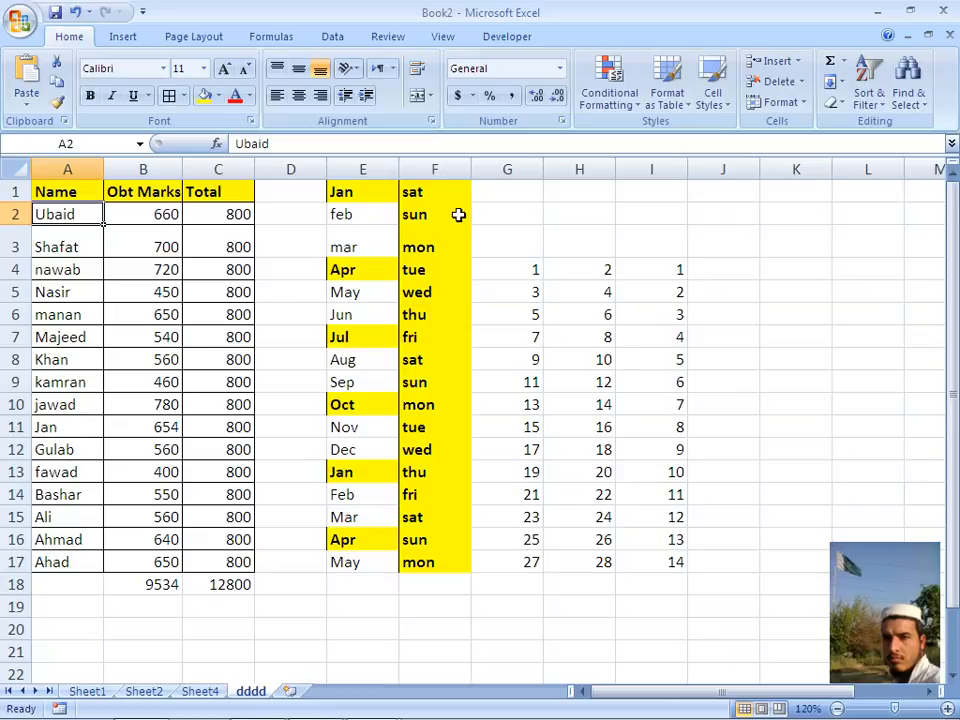
left_click(884, 98)
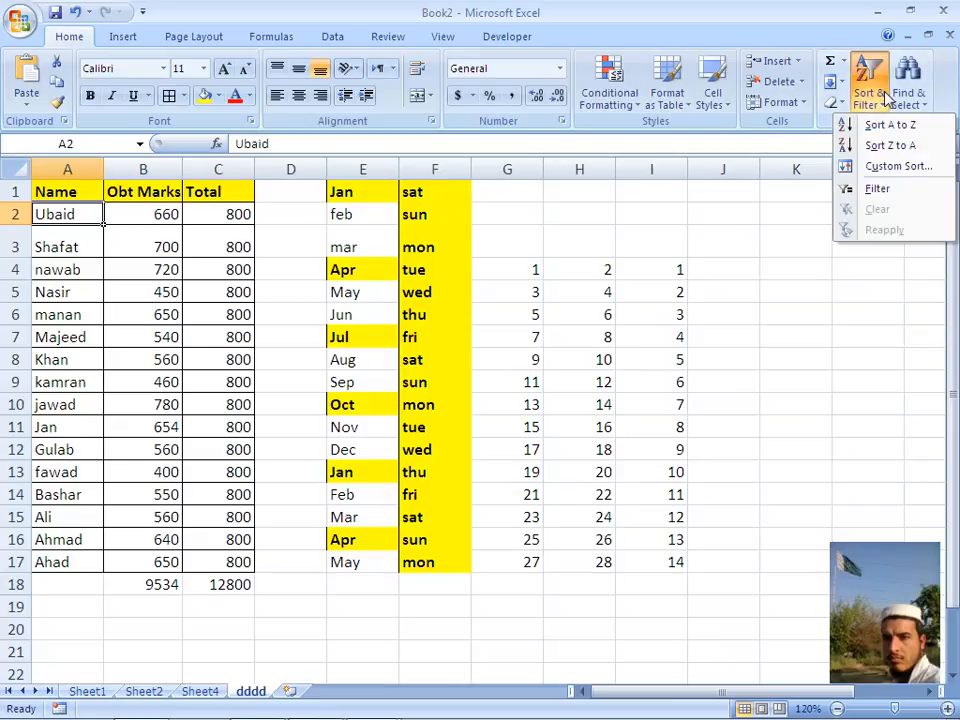
left_click(886, 126)
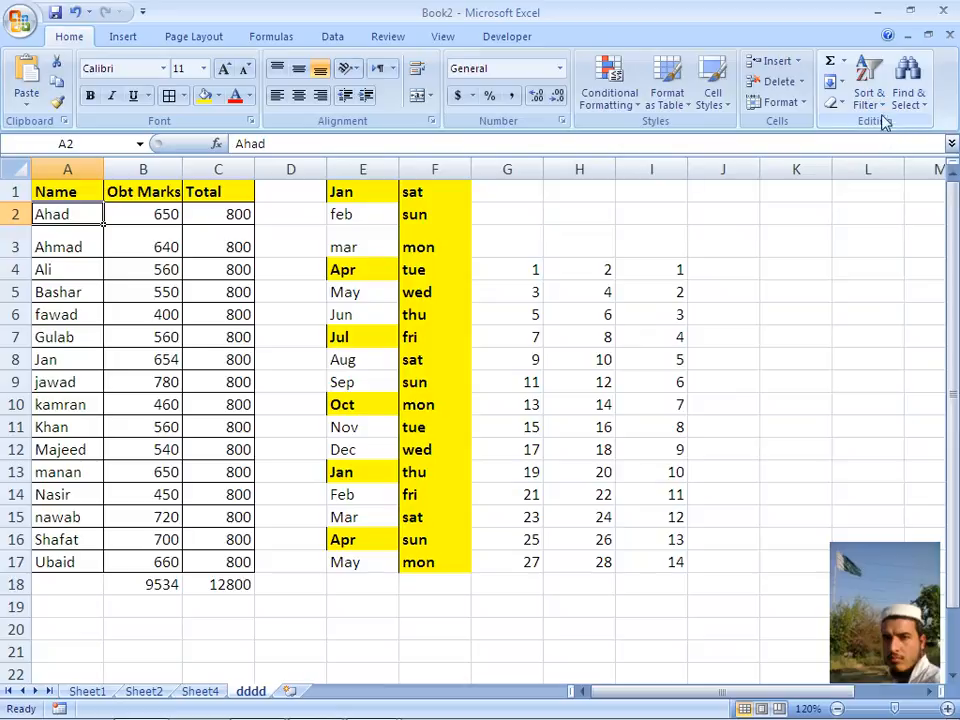
Step: Custom sort the marks table by the Obt Marks column's values, from largest to smallest
left_click(879, 100)
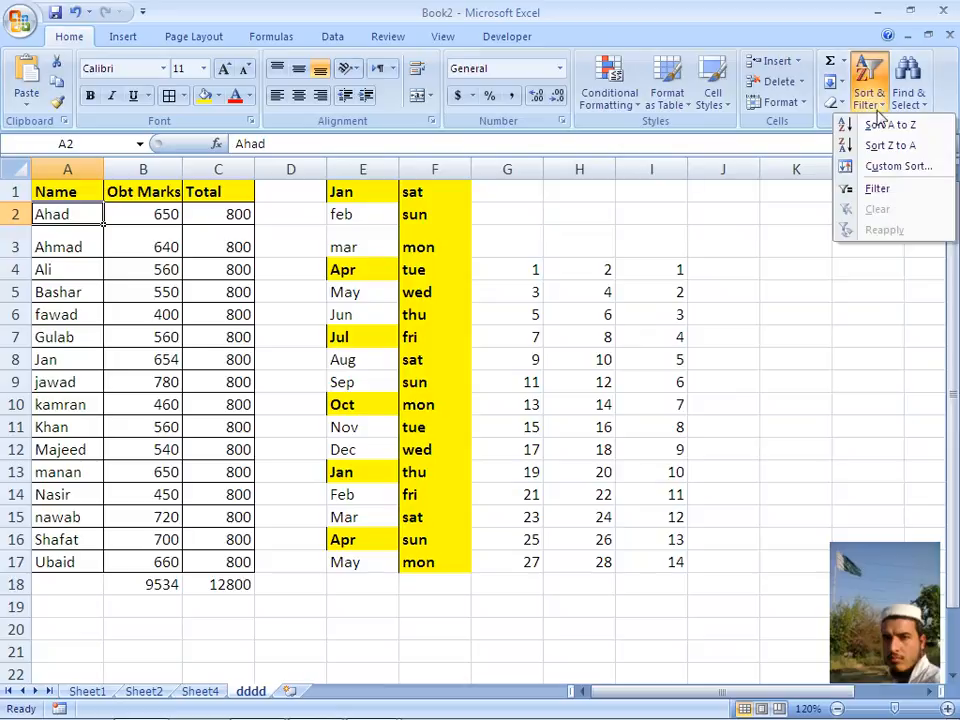
left_click(884, 168)
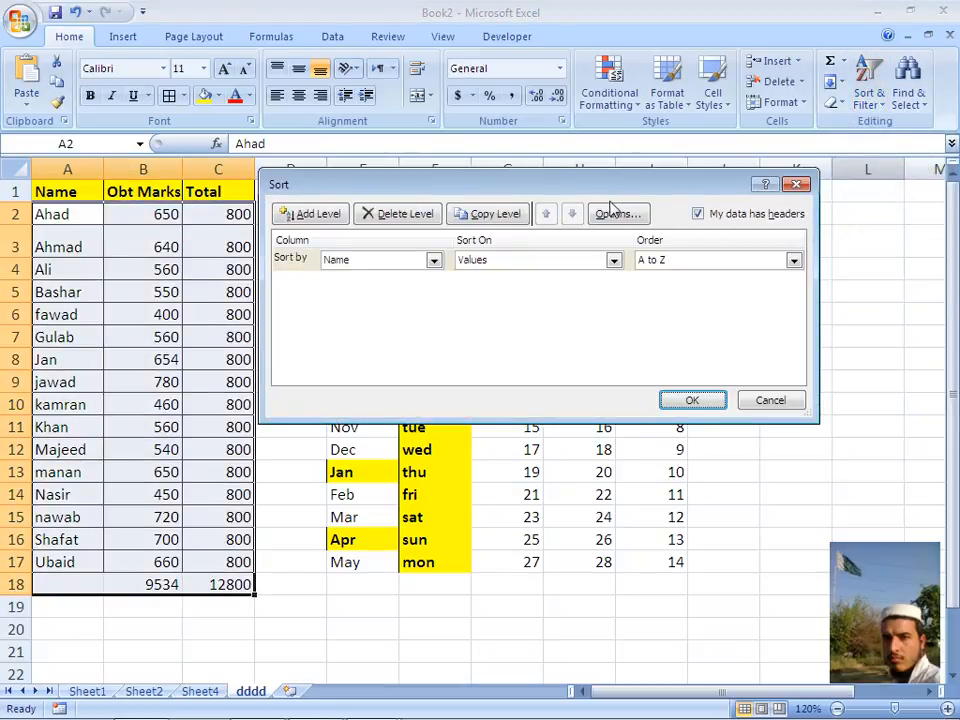
left_click_drag(588, 191, 622, 277)
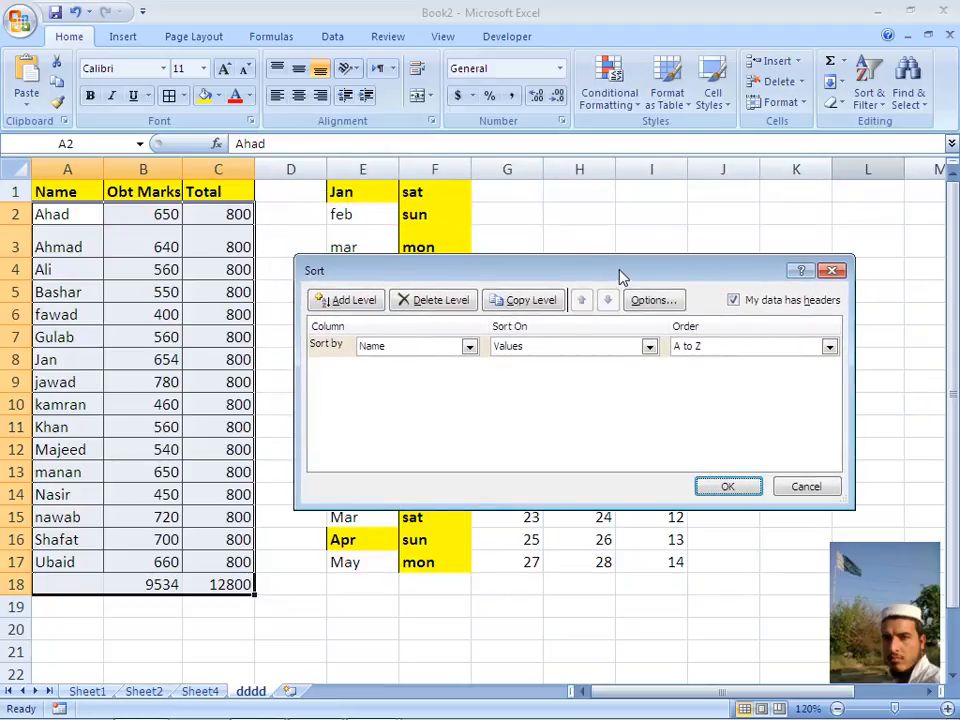
left_click(468, 347)
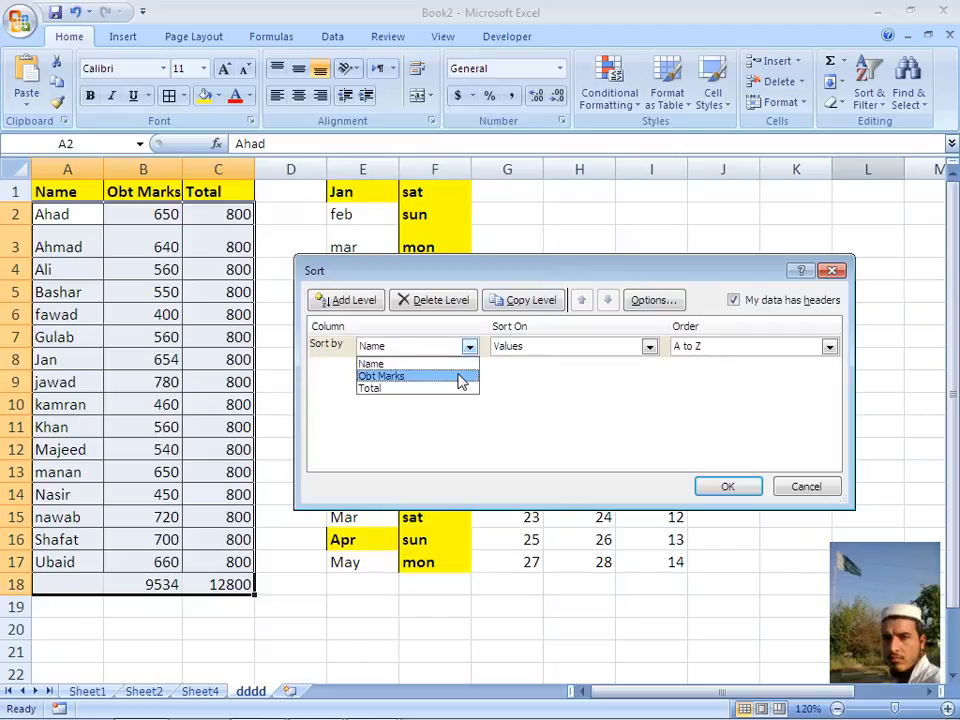
left_click(461, 377)
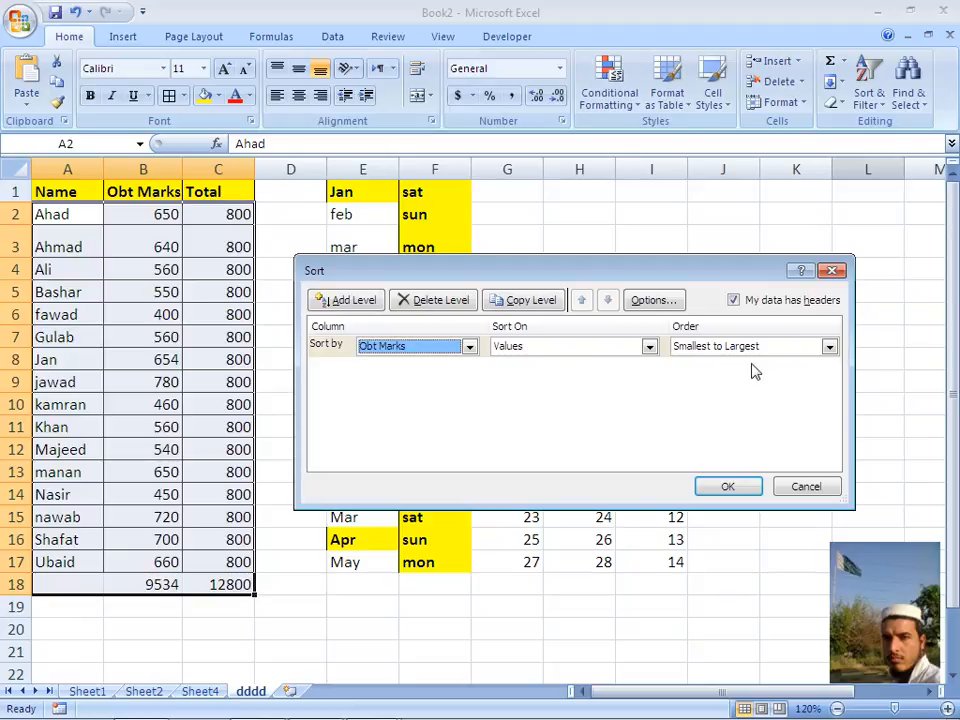
left_click(830, 347)
left_click(808, 378)
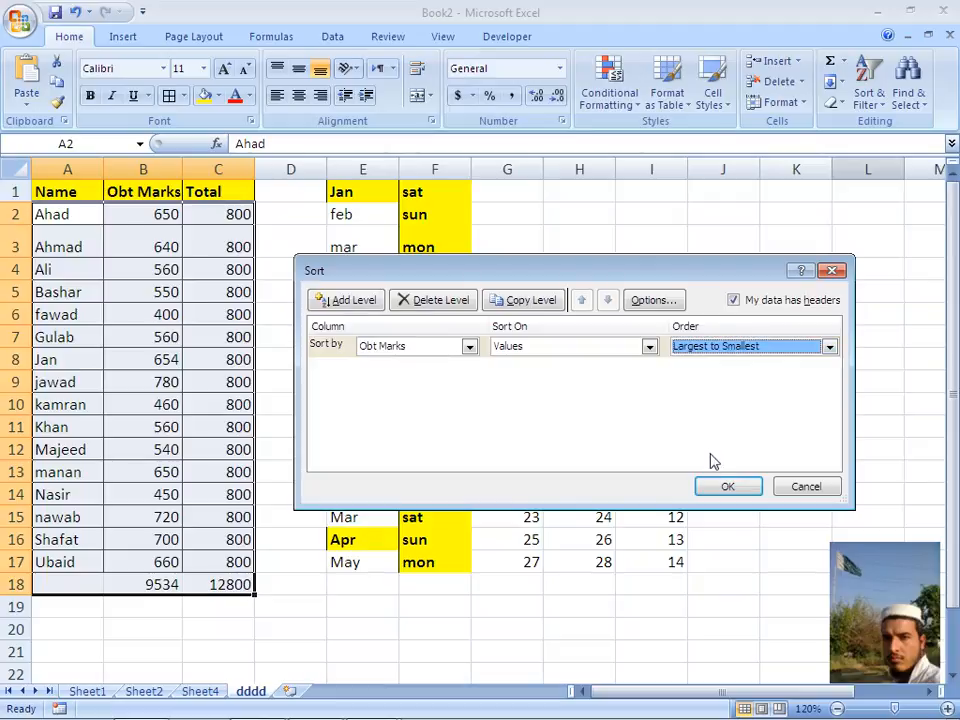
left_click(728, 489)
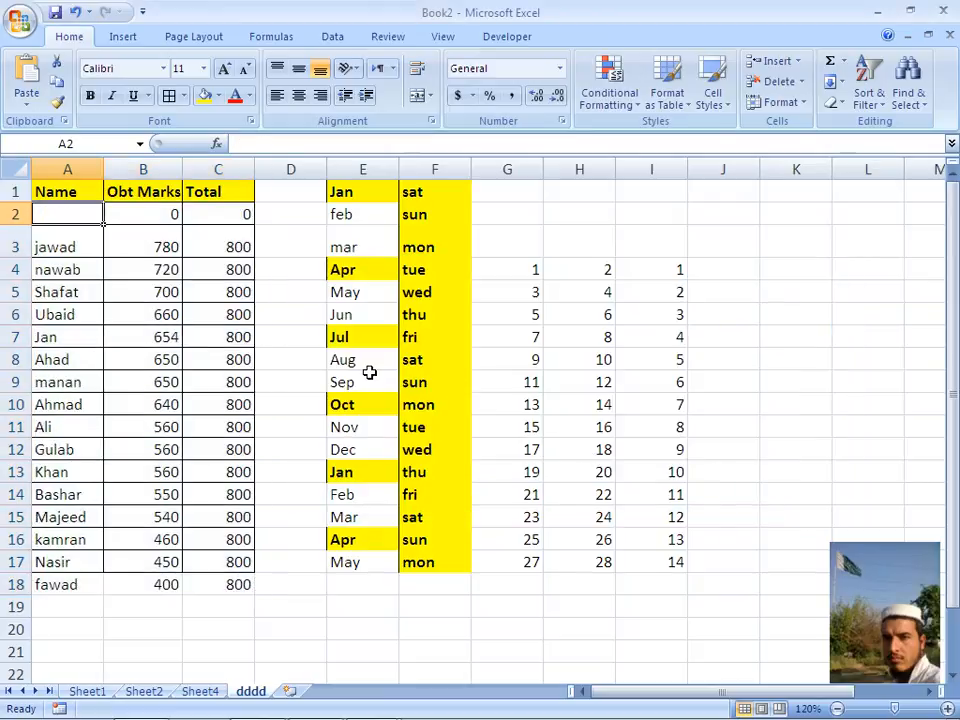
Step: Examine the order of the Obt Marks values after the sort, including the sum cell in row 2
left_click(160, 245)
key("Up")
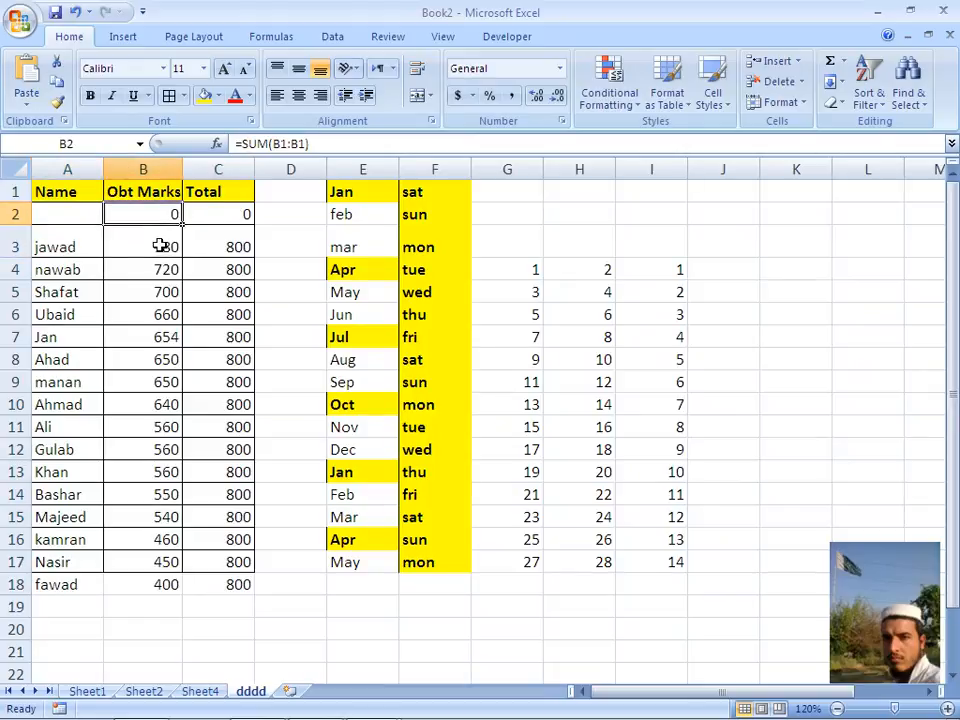
key("Down")
key("Left")
key("Right")
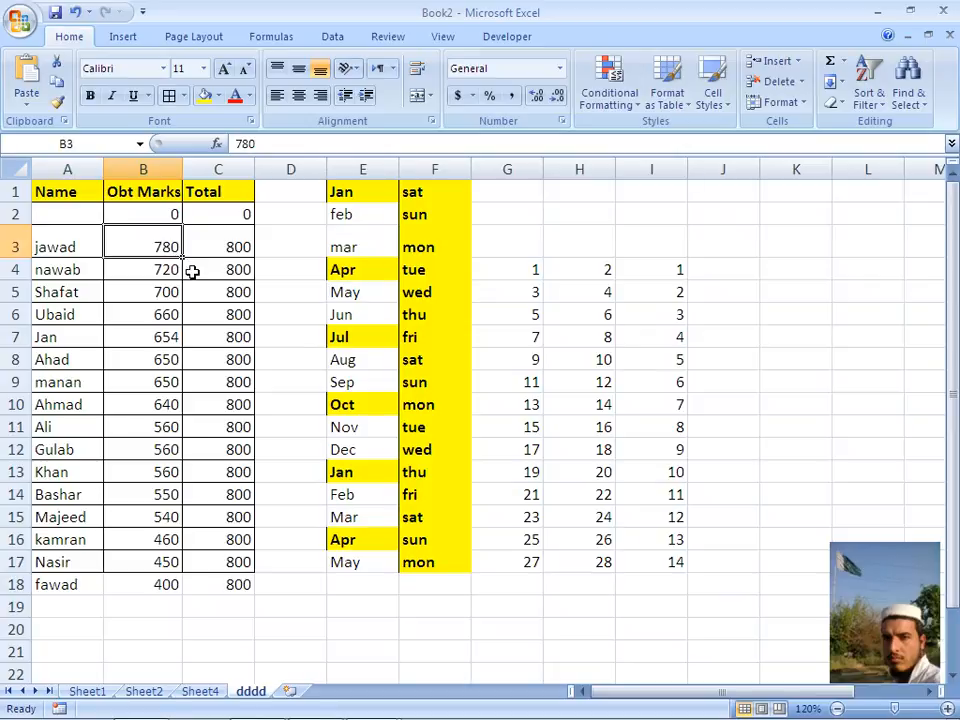
left_click(178, 330)
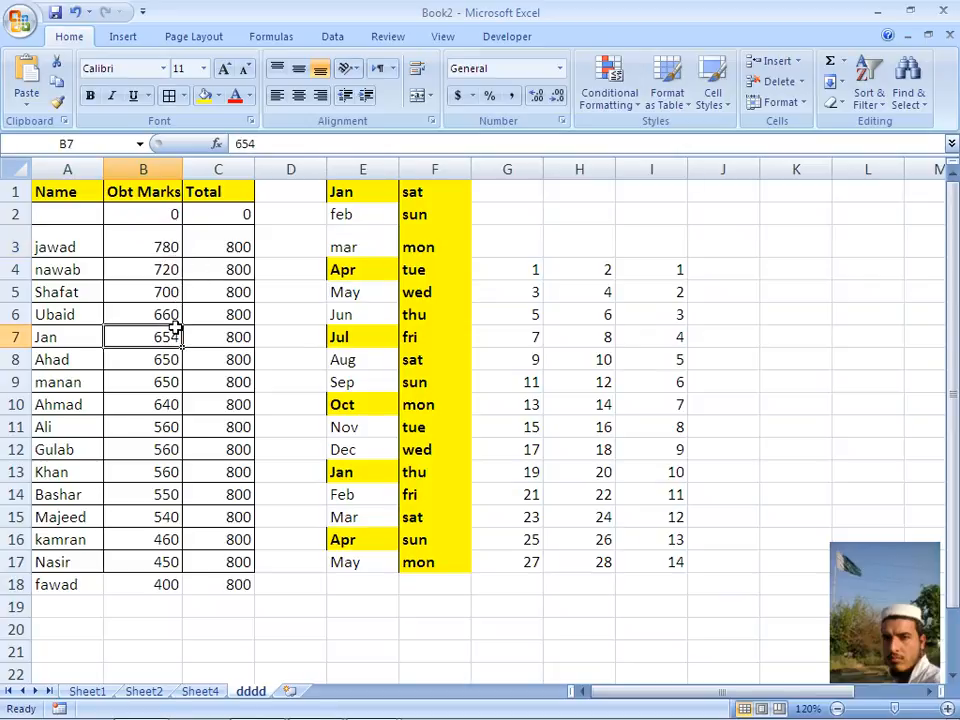
left_click(185, 352)
left_click(170, 381)
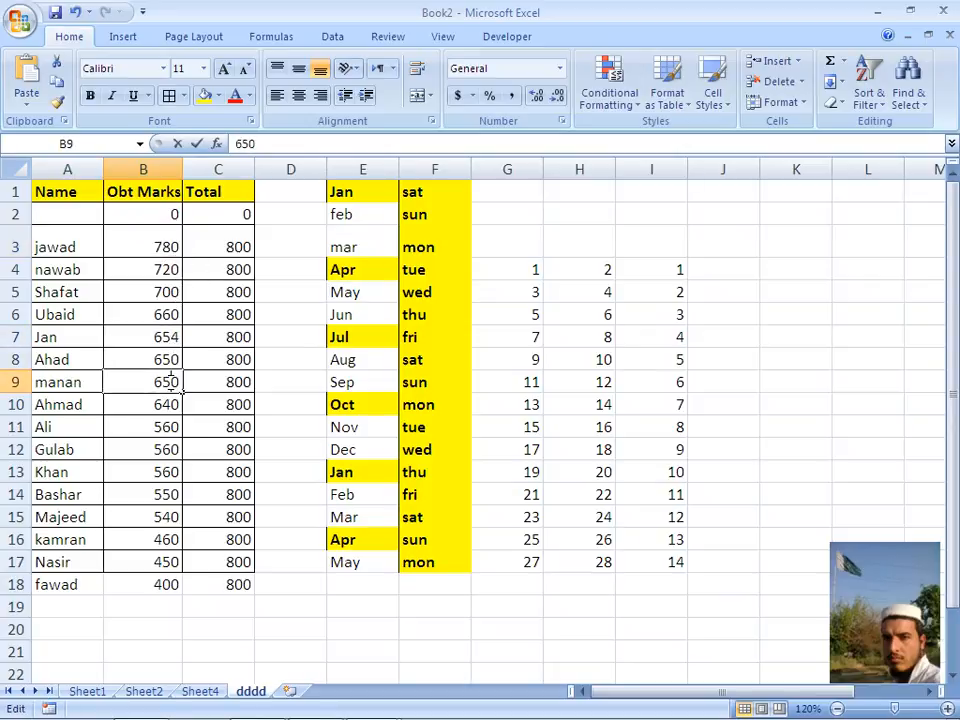
double_click(172, 382)
left_click(158, 342)
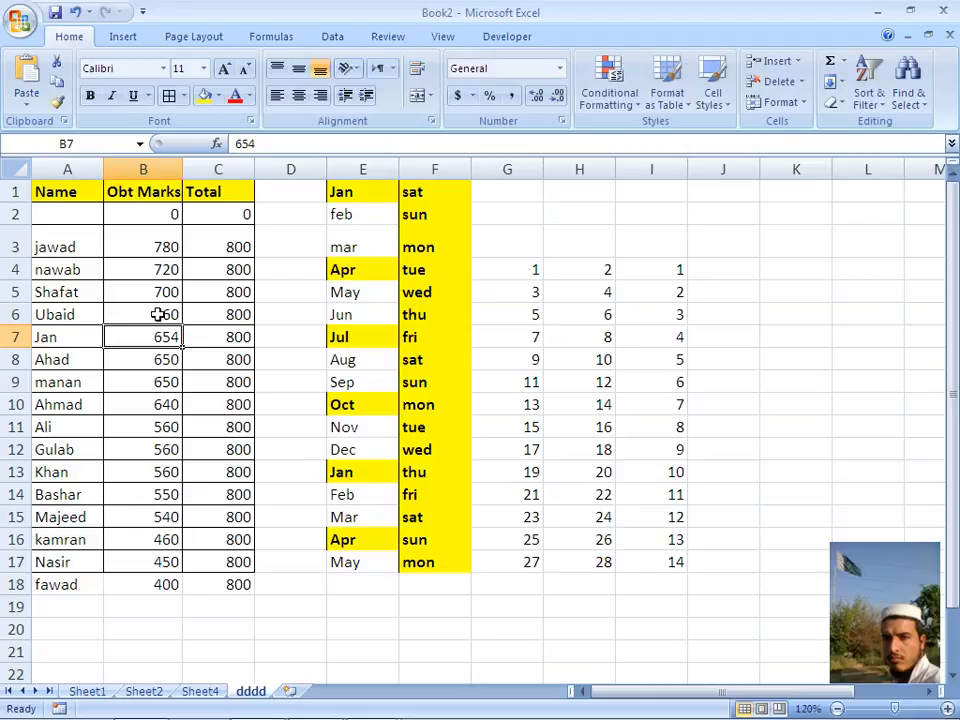
Step: Undo the Obt Marks sort and select cell A2 in the marks table
key("ctrl+z")
key("ctrl+z")
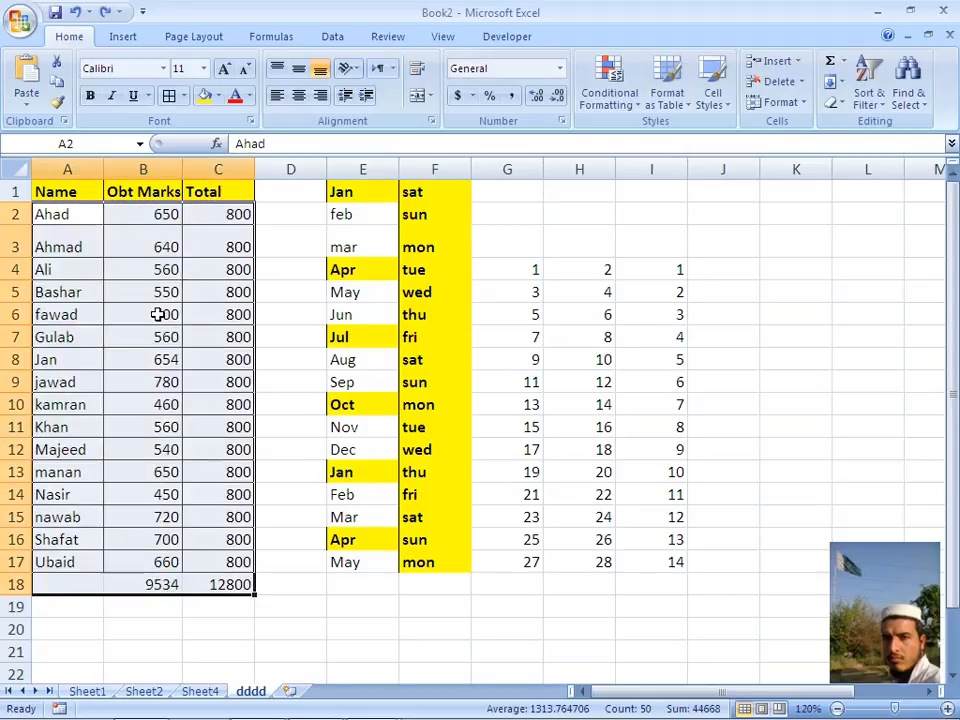
key("Up")
key("Down")
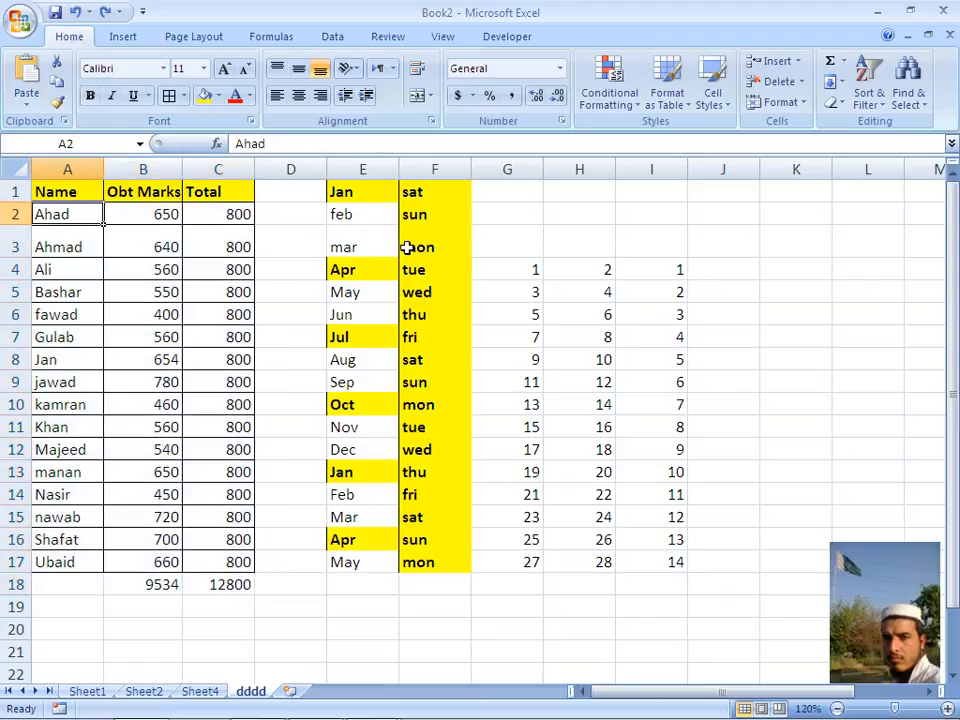
Step: Turn on filtering for the marks table and view the Name column's filter options without applying any
left_click(866, 98)
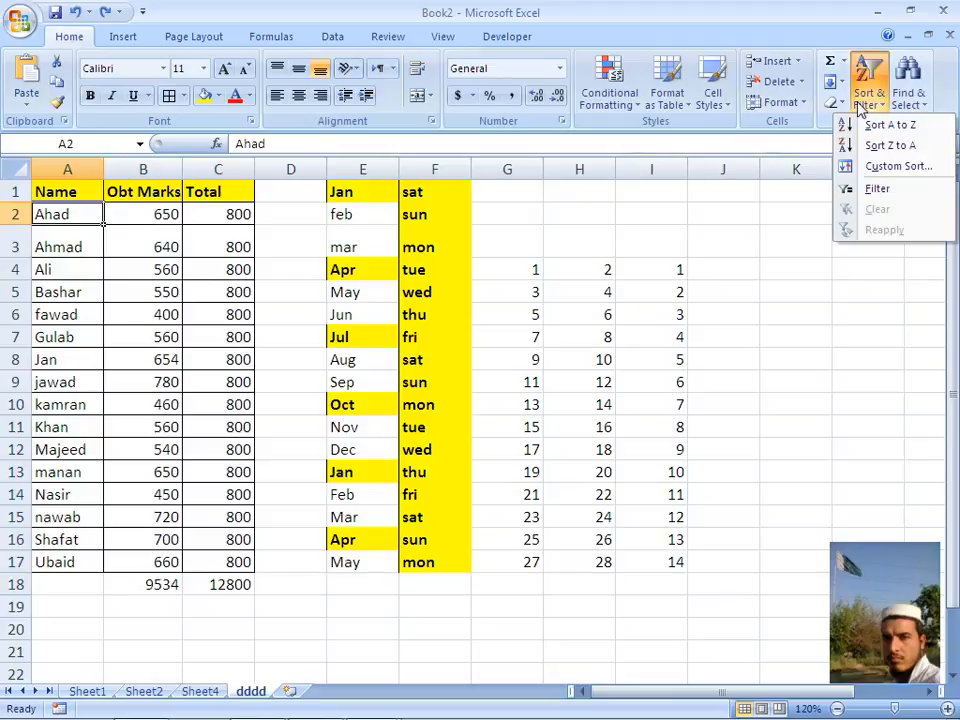
left_click(877, 190)
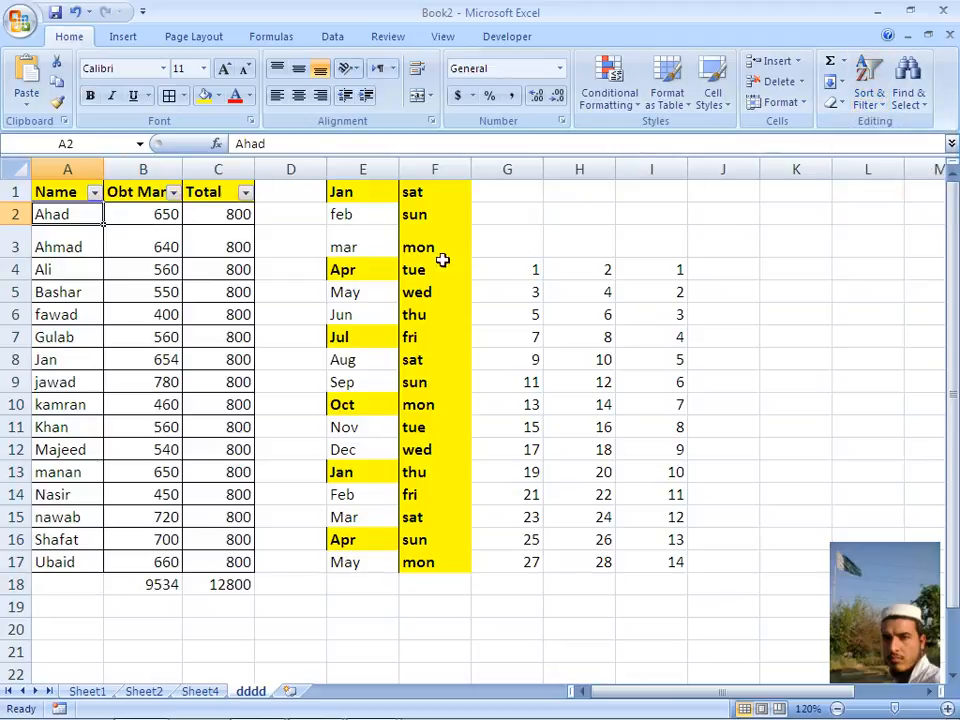
left_click(78, 232)
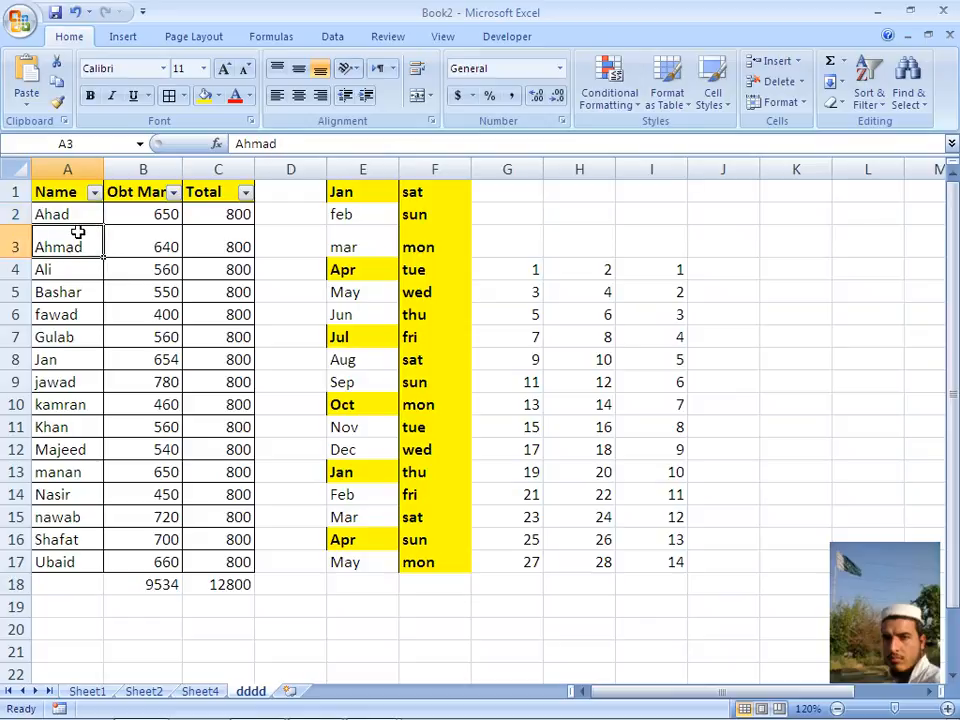
left_click(95, 192)
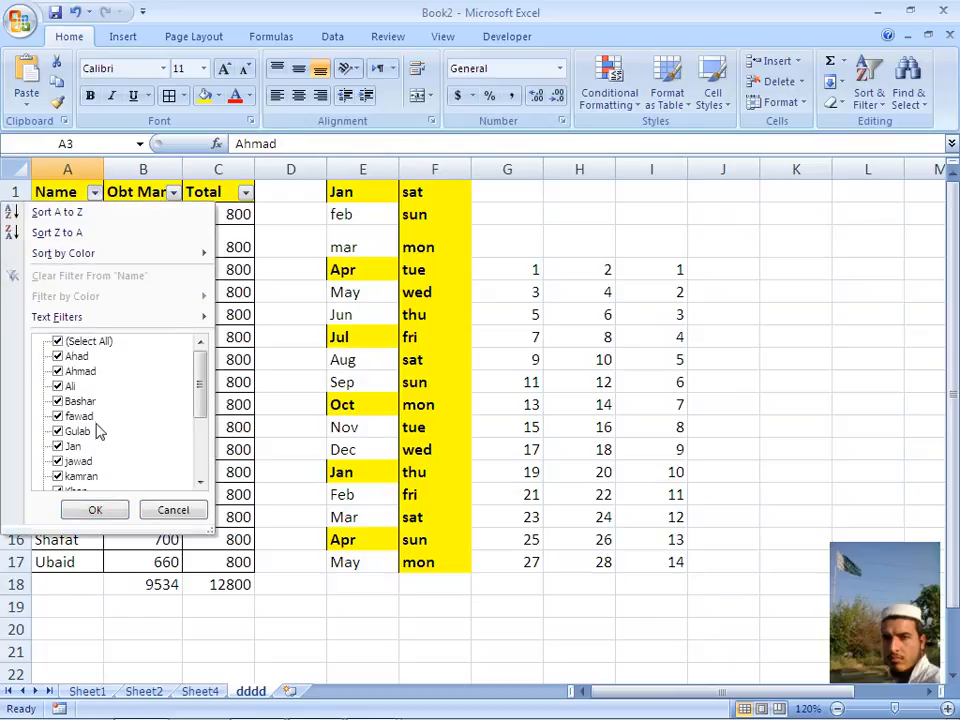
left_click(180, 511)
left_click(163, 270)
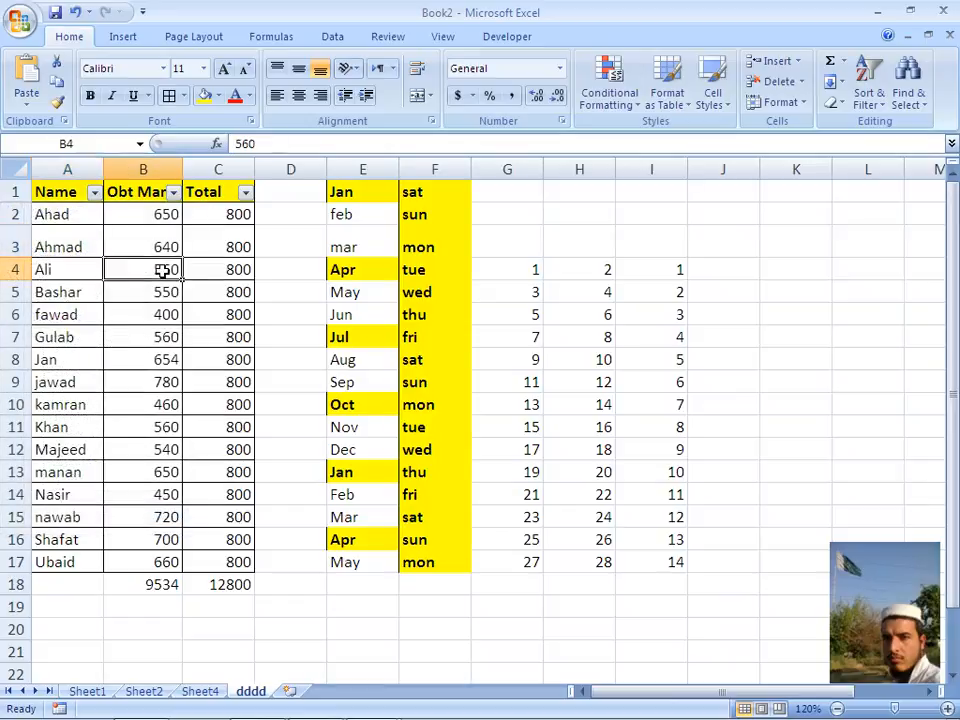
Step: Filter the Obt Marks column to exclude the values 400, 450, 460, 540 and 550
left_click(174, 192)
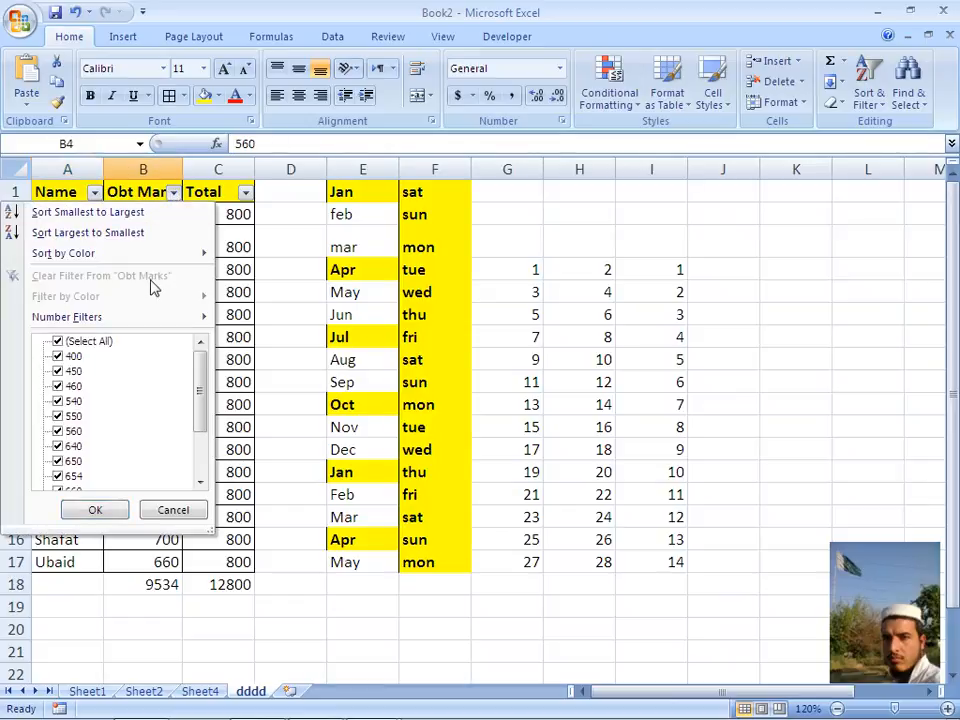
left_click(57, 357)
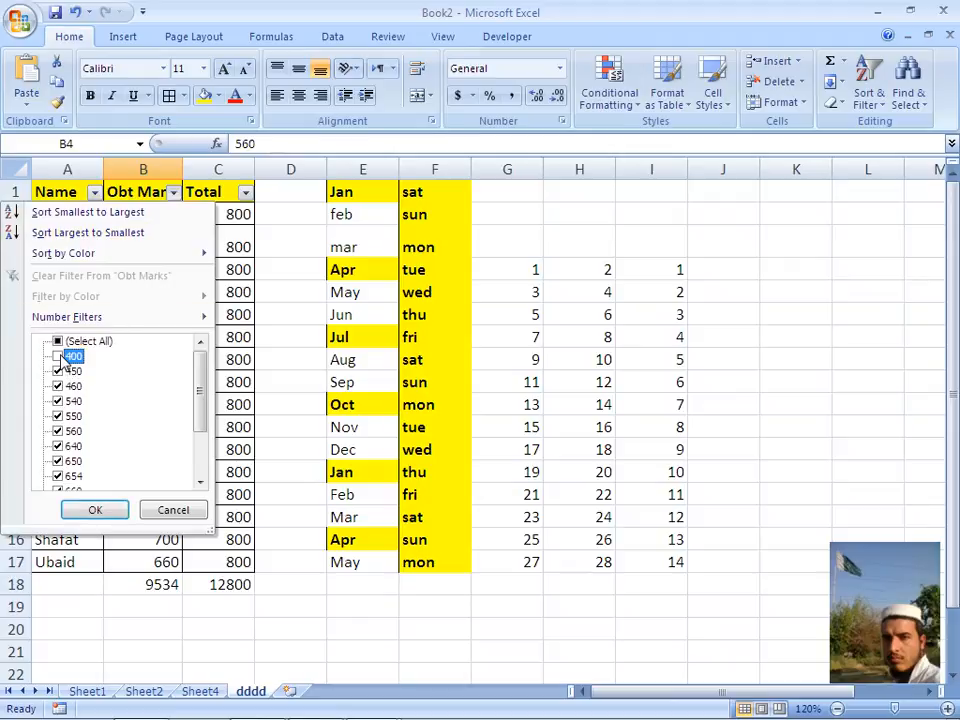
left_click(57, 371)
left_click(58, 386)
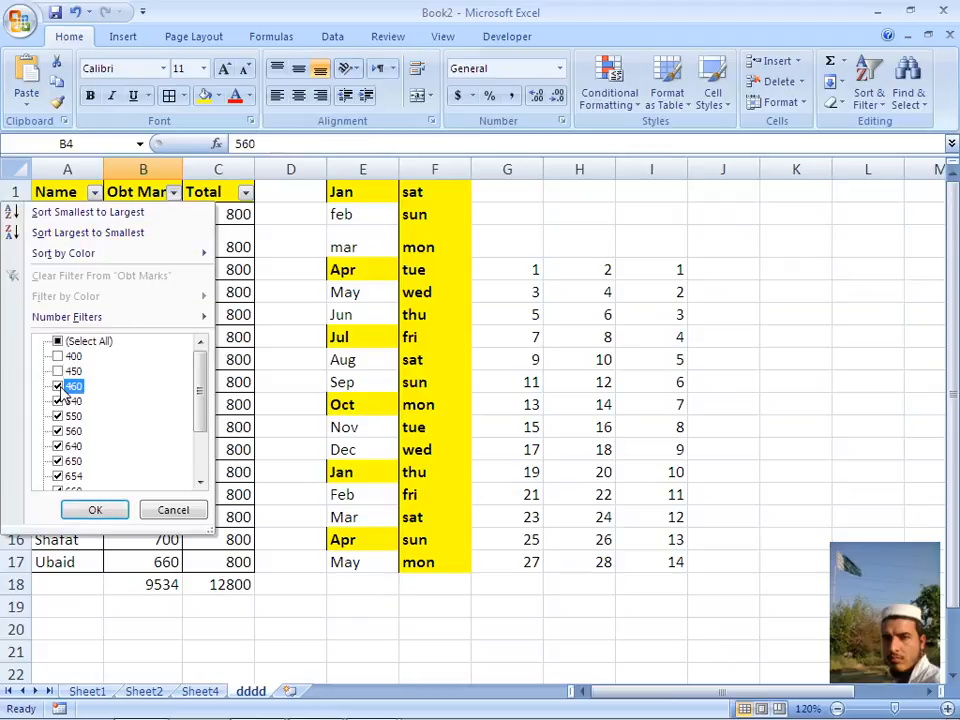
left_click(57, 401)
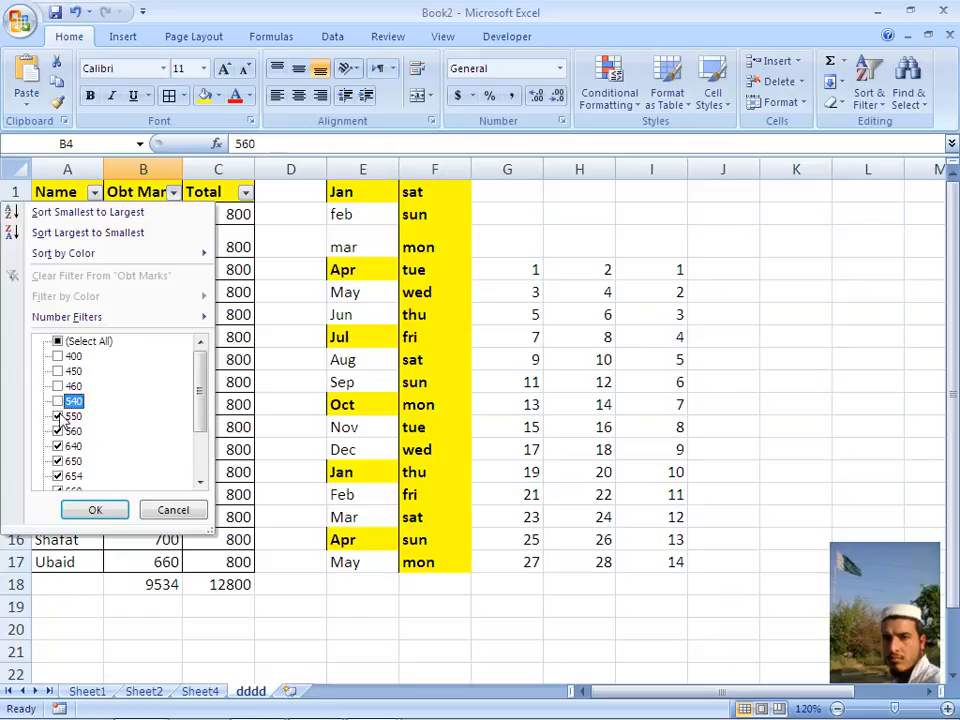
left_click(57, 416)
left_click(100, 509)
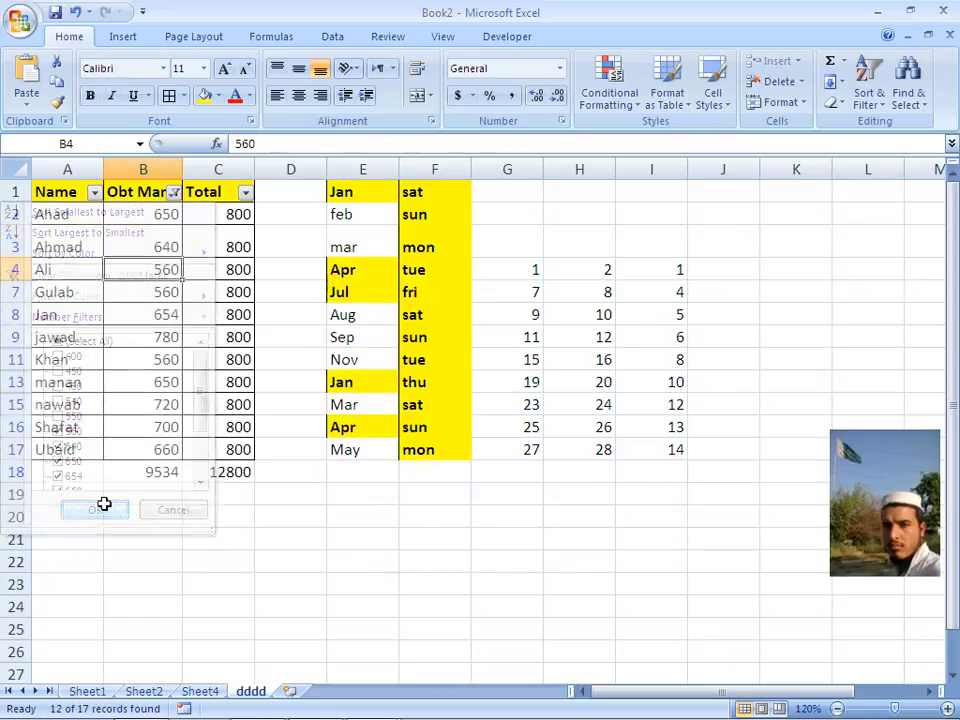